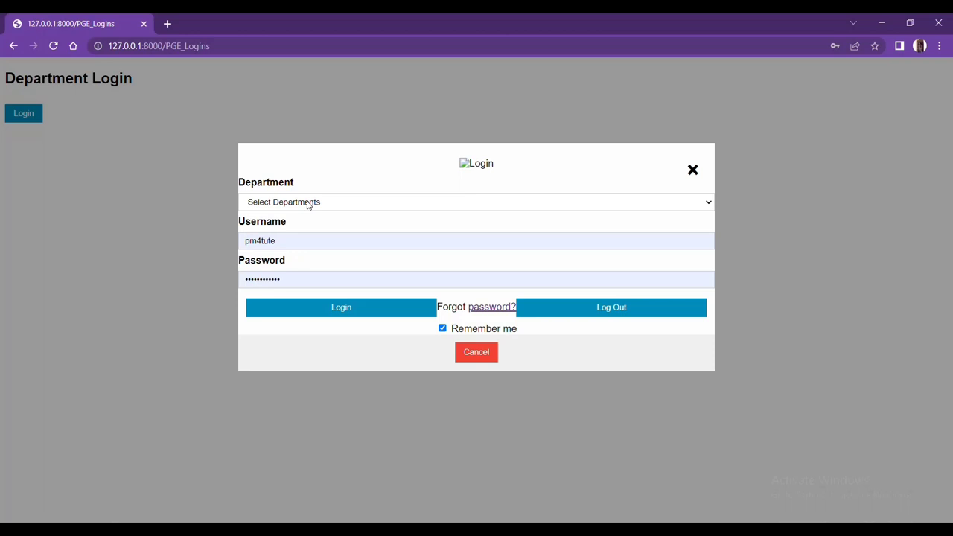
- Log in to the Admin department using the saved username and password
left_click(309, 206)
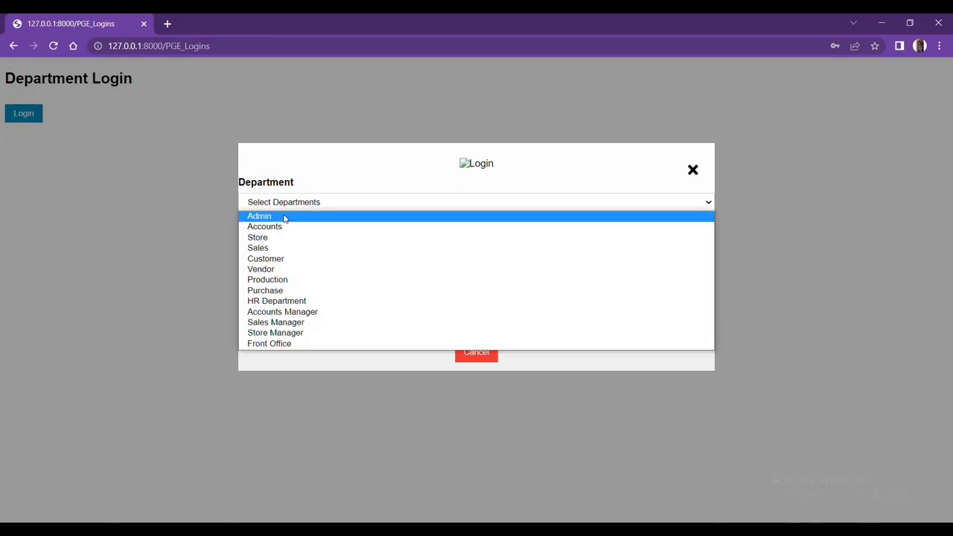
left_click(284, 218)
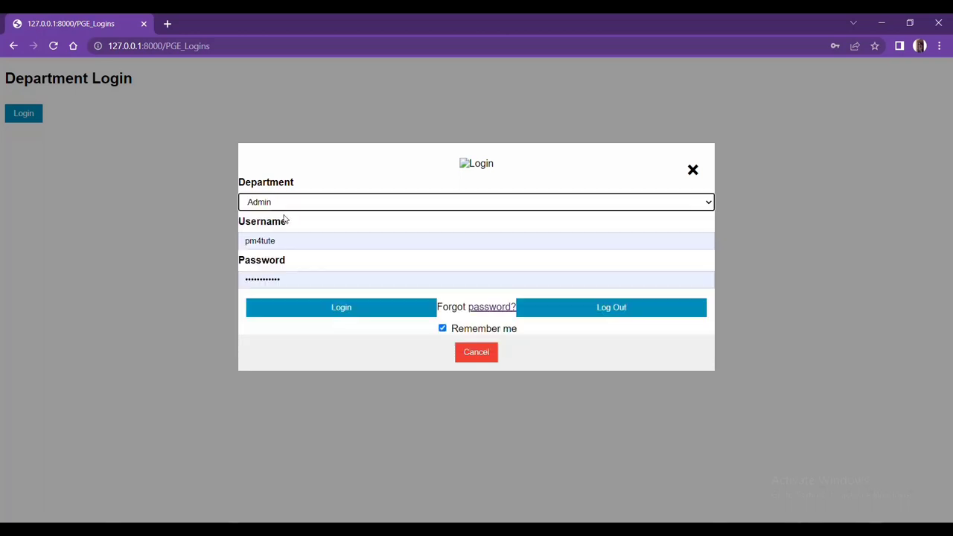
left_click(323, 240)
left_click(333, 281)
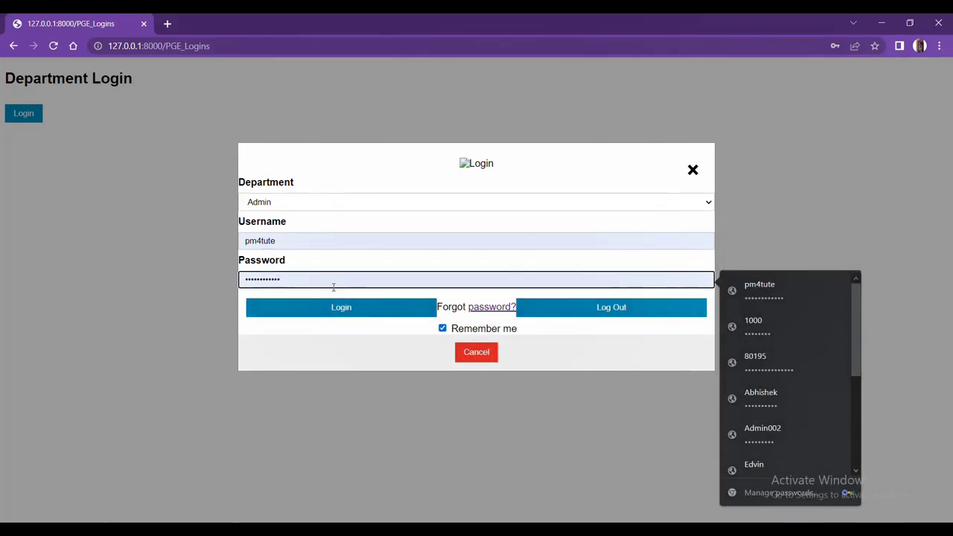
left_click(343, 312)
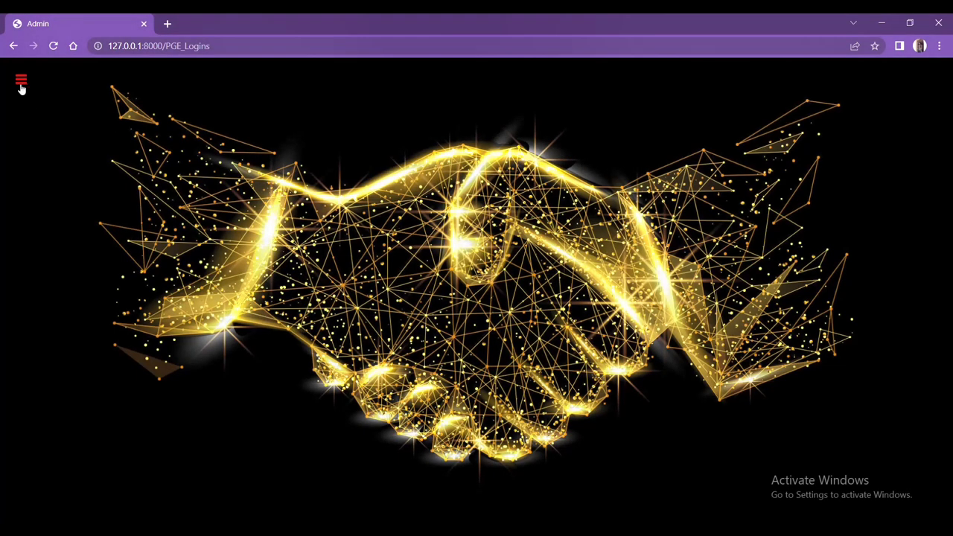
- Go to Users & Departments under Products in the navigation menu
left_click(21, 87)
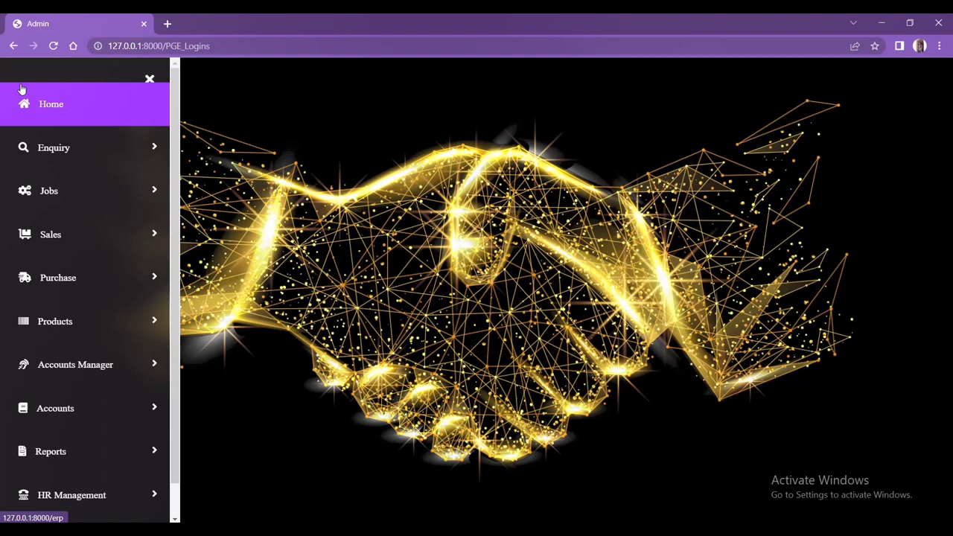
left_click(85, 313)
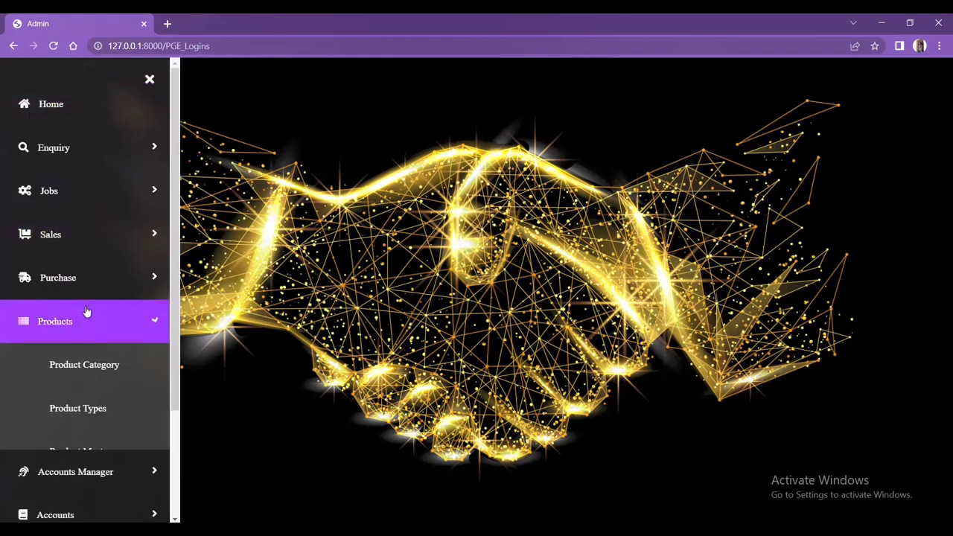
scroll(85, 308, "down", 2)
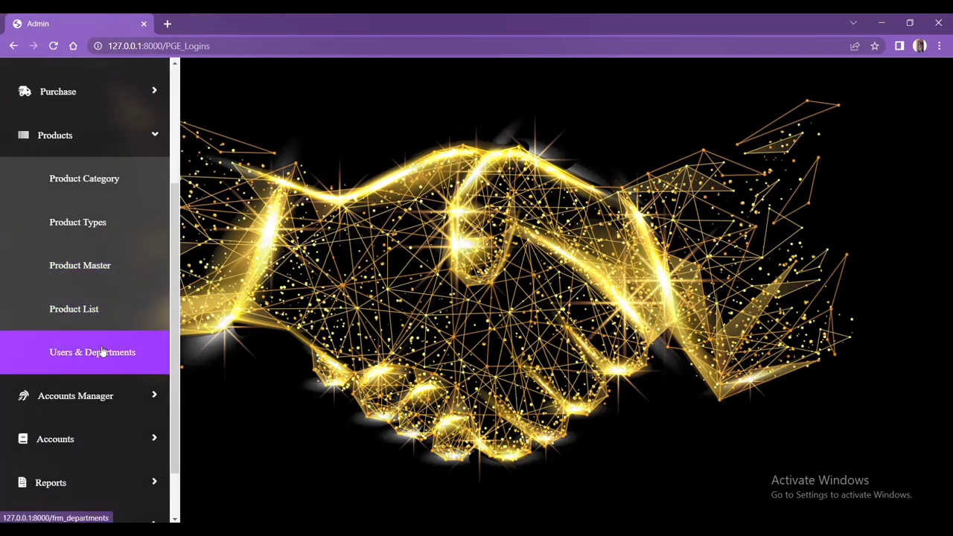
left_click(103, 352)
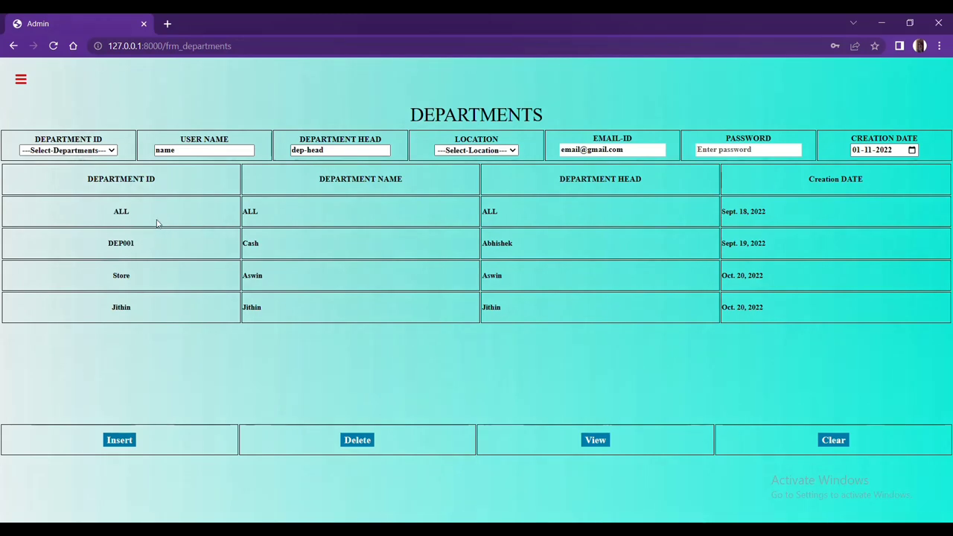
- Open the DEPARTMENT ID dropdown on the Departments form
left_click(100, 151)
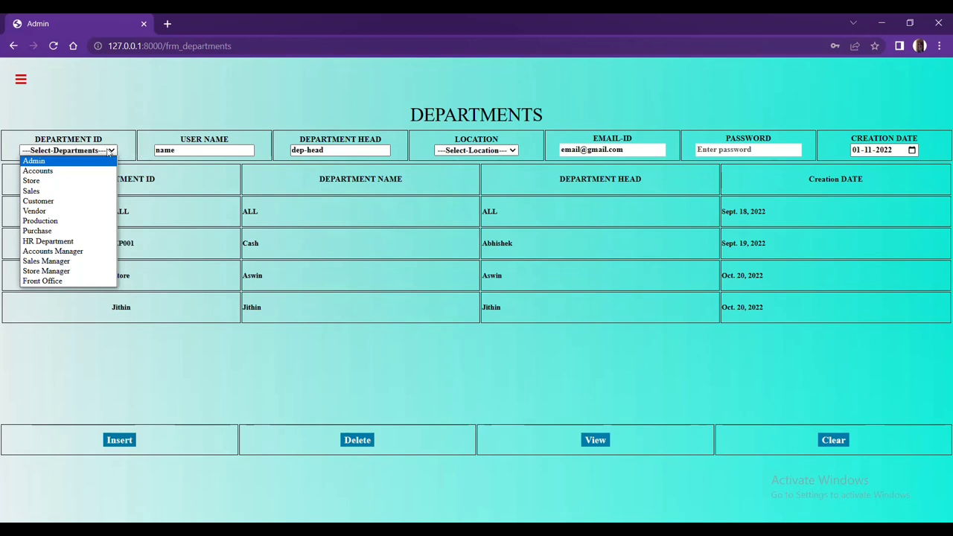
- Choose Admin as the department ID and enter the new user's name
left_click(52, 163)
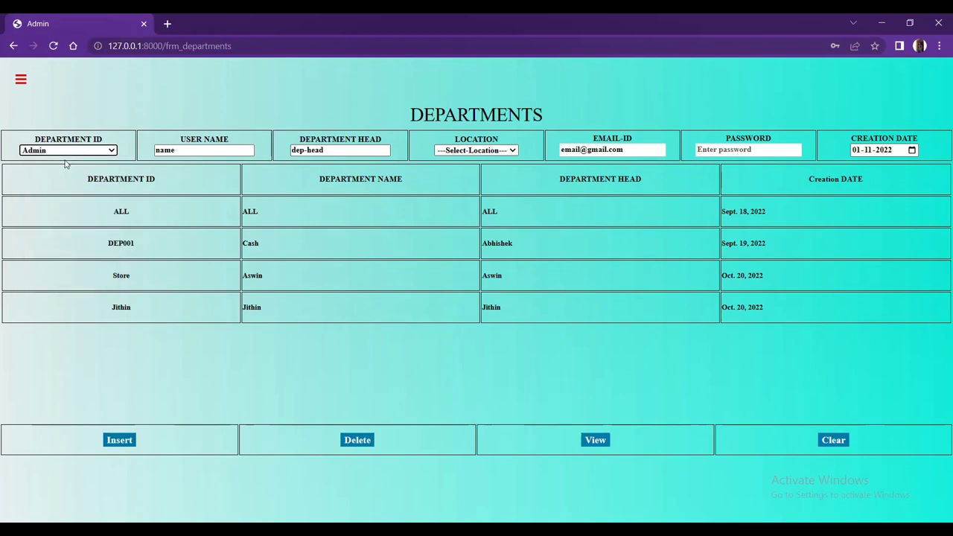
key("Tab")
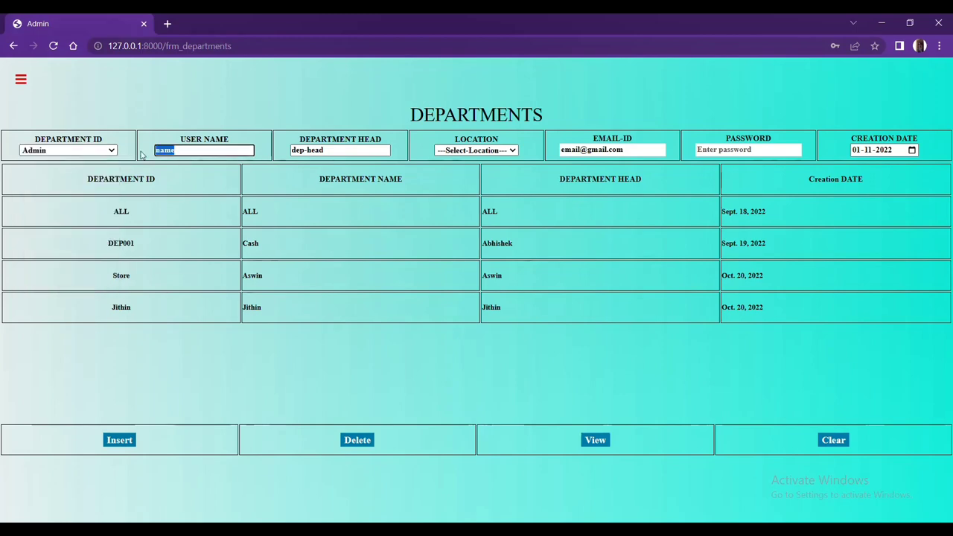
type("Sree")
key("Down")
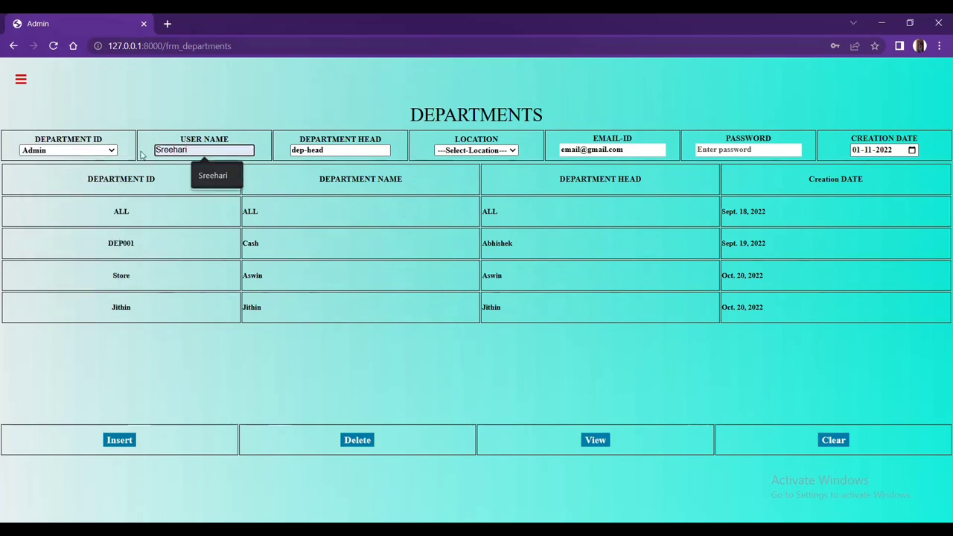
key("Return")
- Replace the placeholder department head with the user's name and set location to Goa
left_click_drag(212, 149, 157, 151)
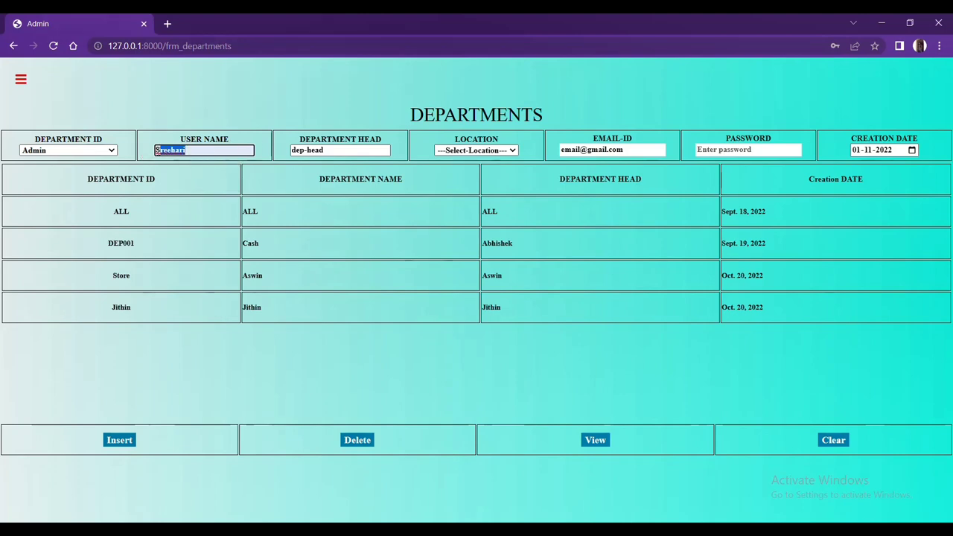
left_click_drag(335, 150, 293, 151)
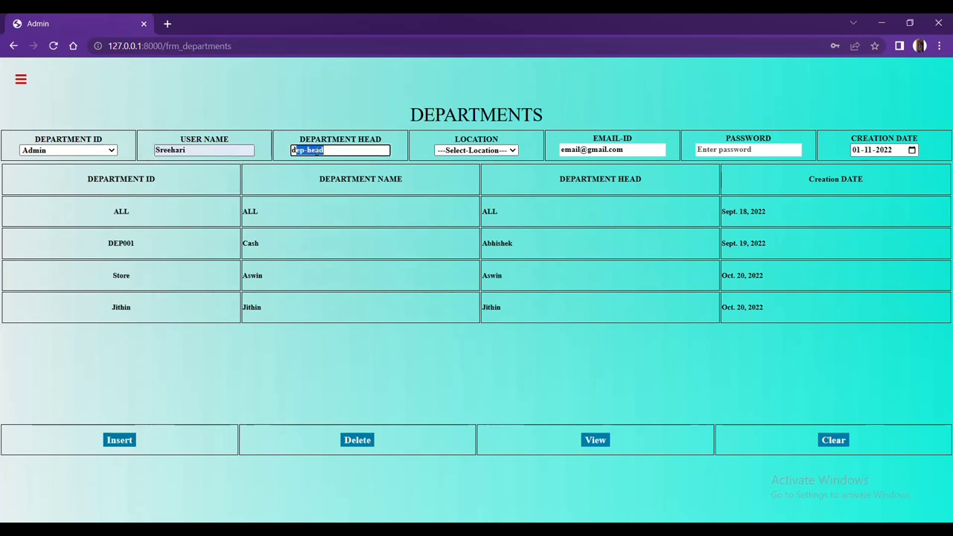
key("BackSpace")
key("BackSpace")
type("Sreehari")
left_click(476, 152)
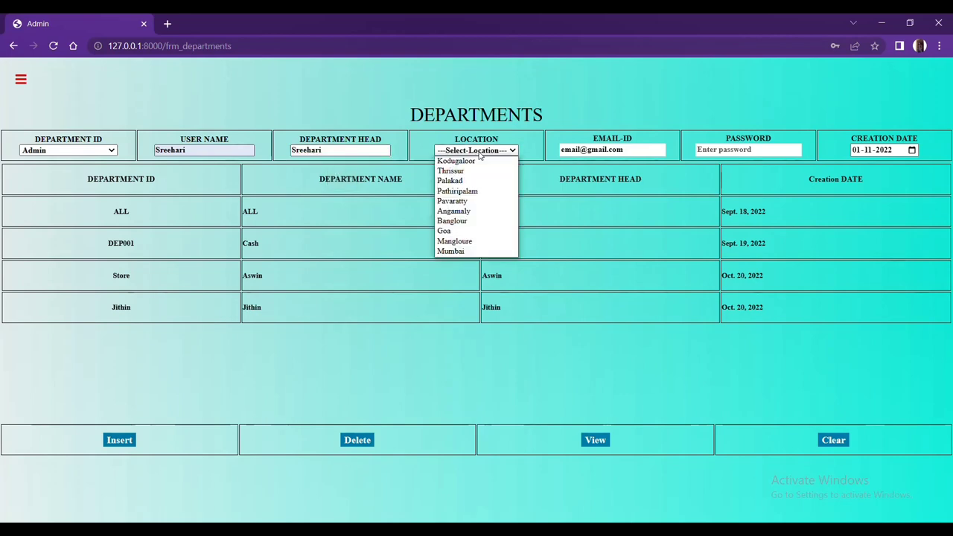
left_click(472, 232)
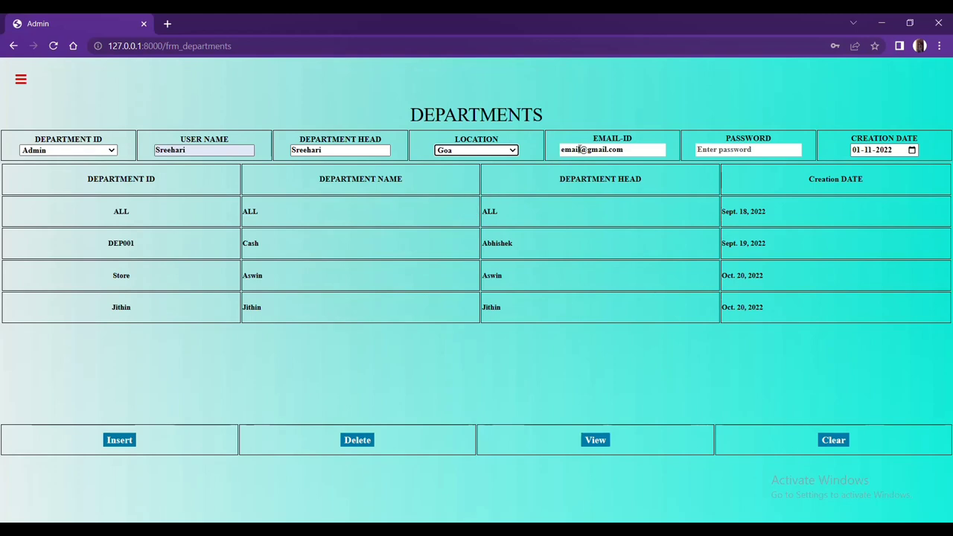
- Enter the user's e-mail address and type the account password
left_click_drag(579, 149, 555, 151)
key("Delete")
key("Delete")
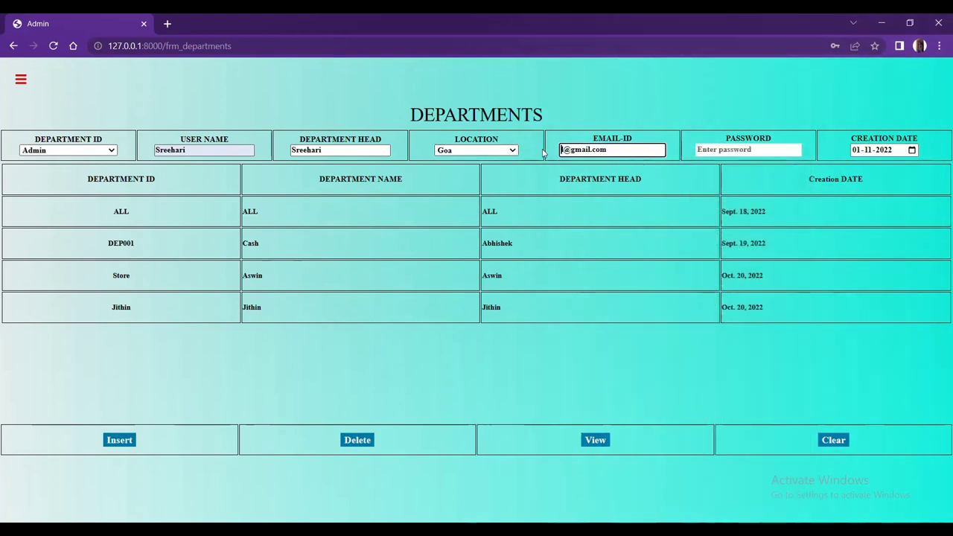
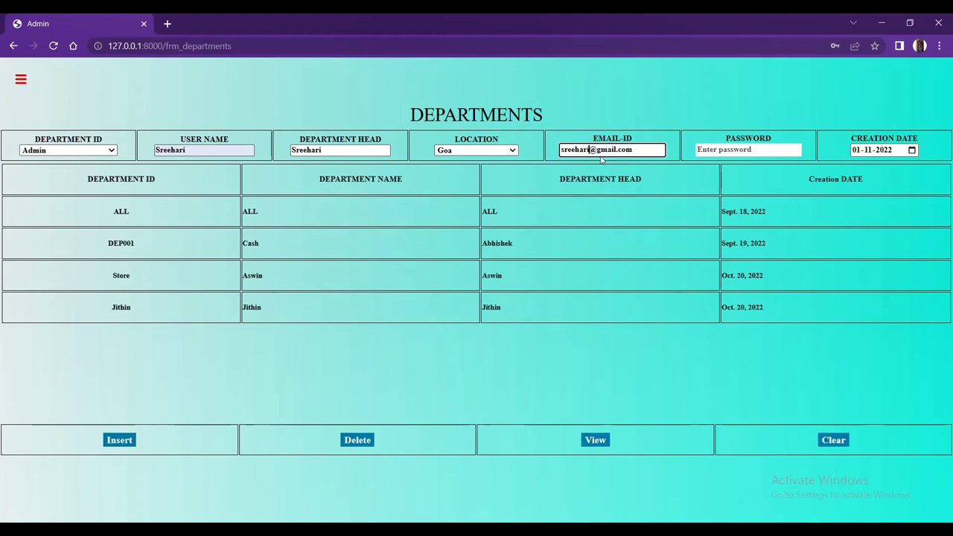
left_click(721, 148)
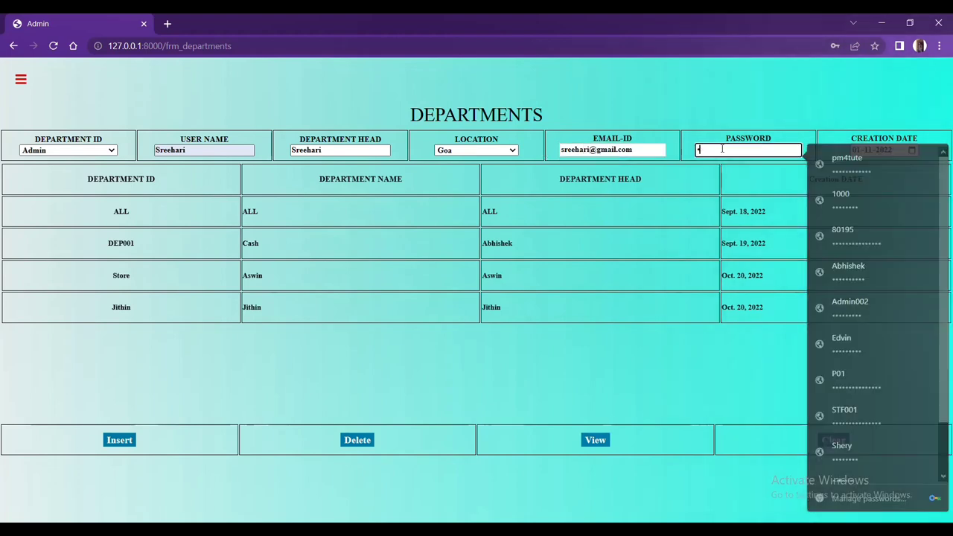
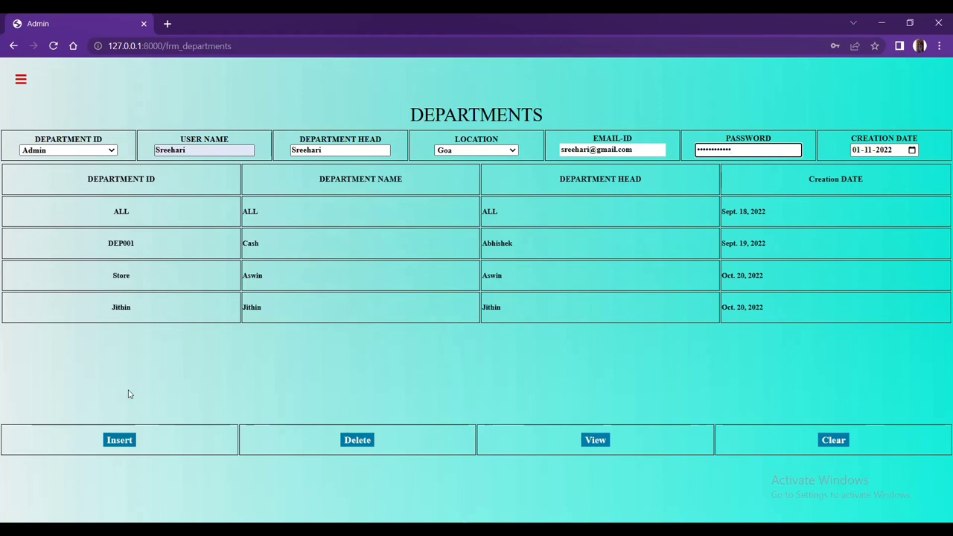
- Insert the filled-in Admin department entry, dated Nov. 1, 2022, into the Departments table
left_click(119, 440)
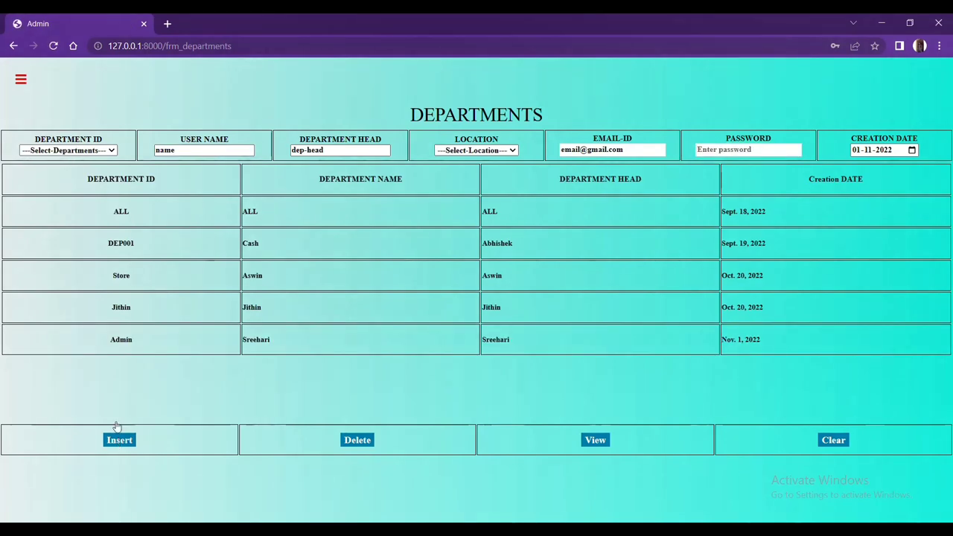
- Choose Store as the department, enter the user name and department head, and set location Mangloure
left_click_drag(96, 342, 617, 347)
left_click(451, 360)
left_click(80, 149)
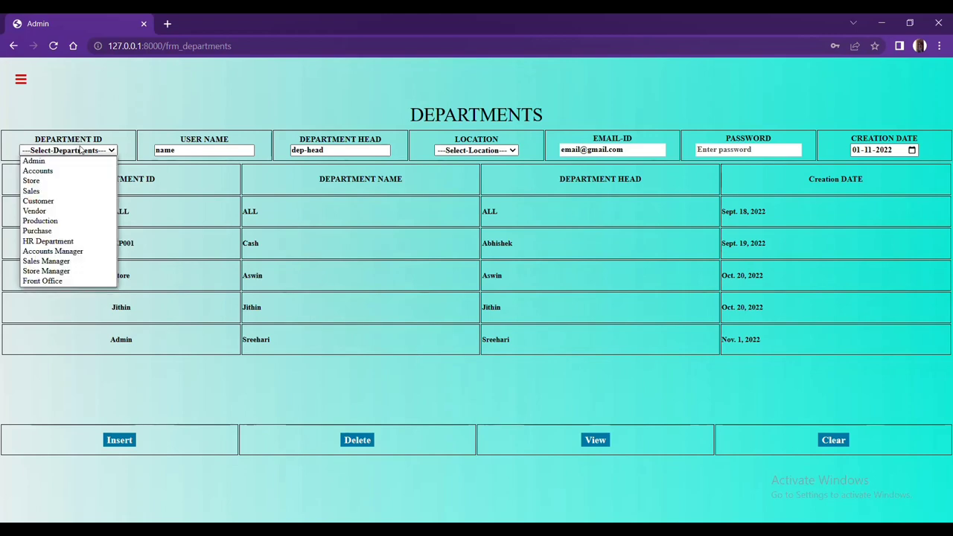
left_click(75, 182)
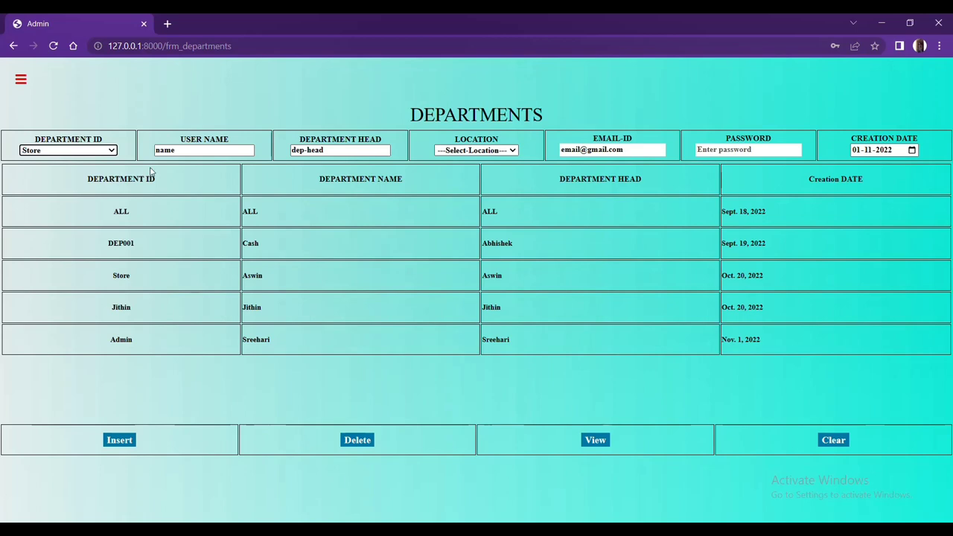
left_click_drag(195, 151, 157, 151)
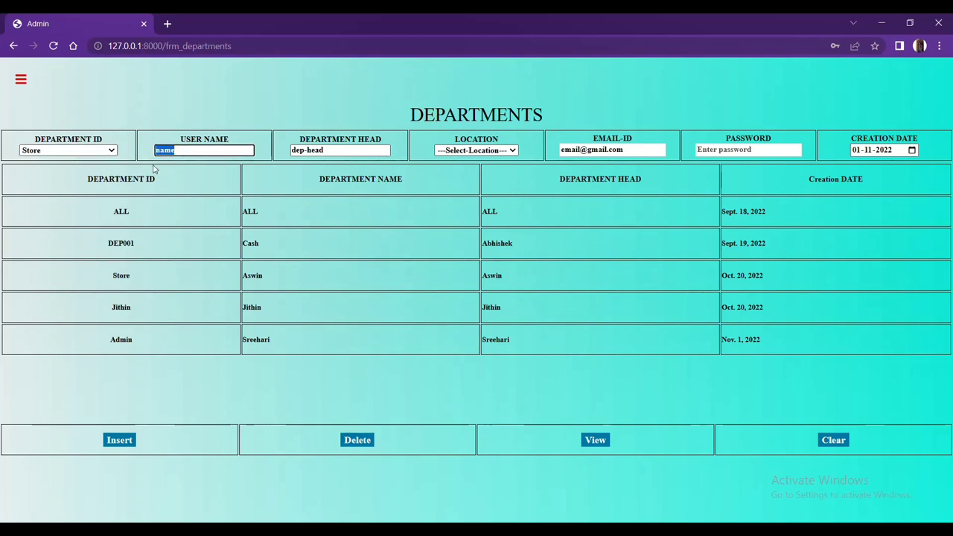
type("Ajmal")
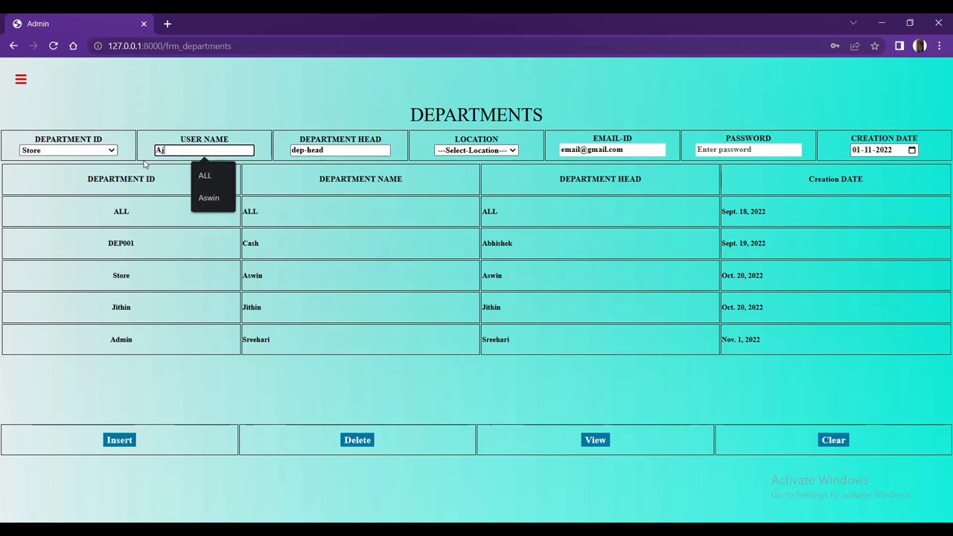
left_click_drag(322, 154, 289, 152)
type("Ajmal")
left_click(487, 151)
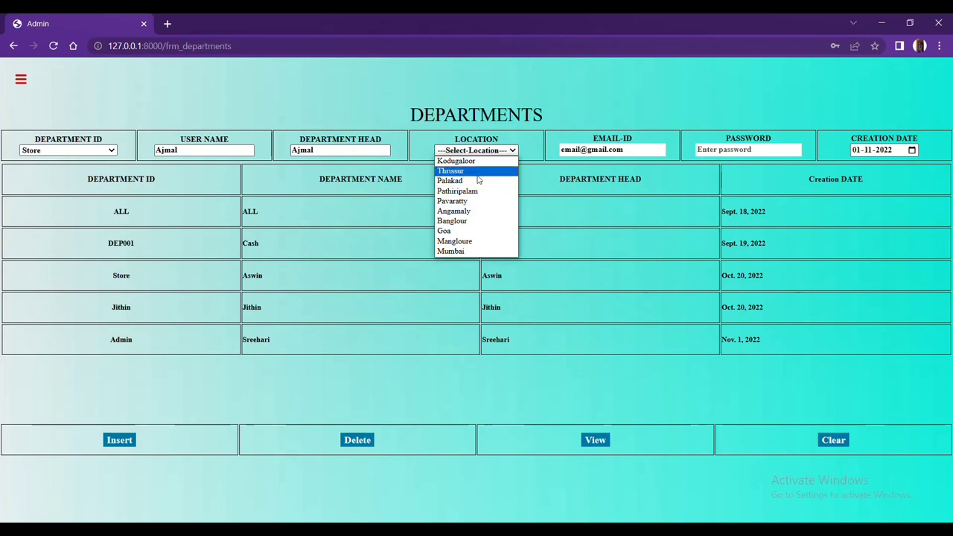
left_click(473, 245)
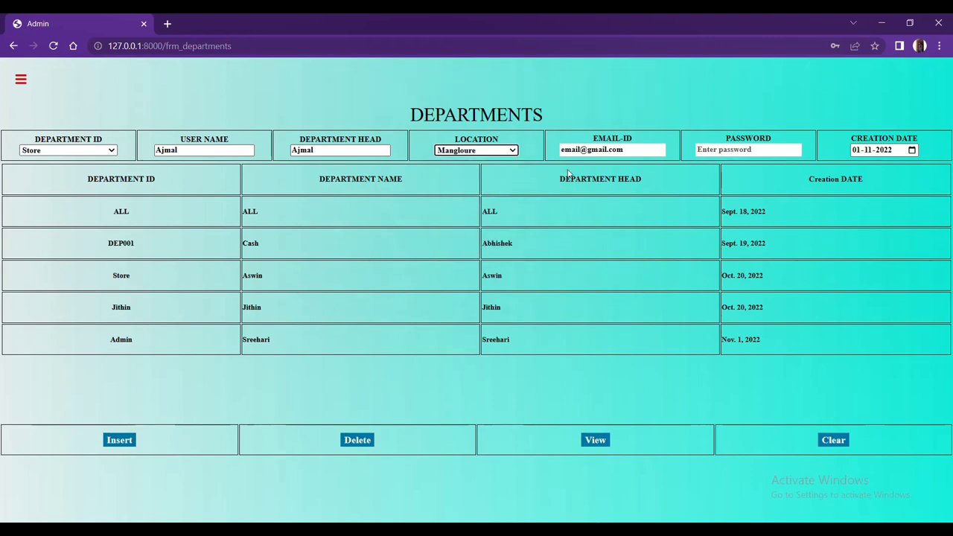
- Enter the user's email and password, then insert the Store row into the Departments table
left_click(580, 149)
left_click_drag(580, 148, 553, 168)
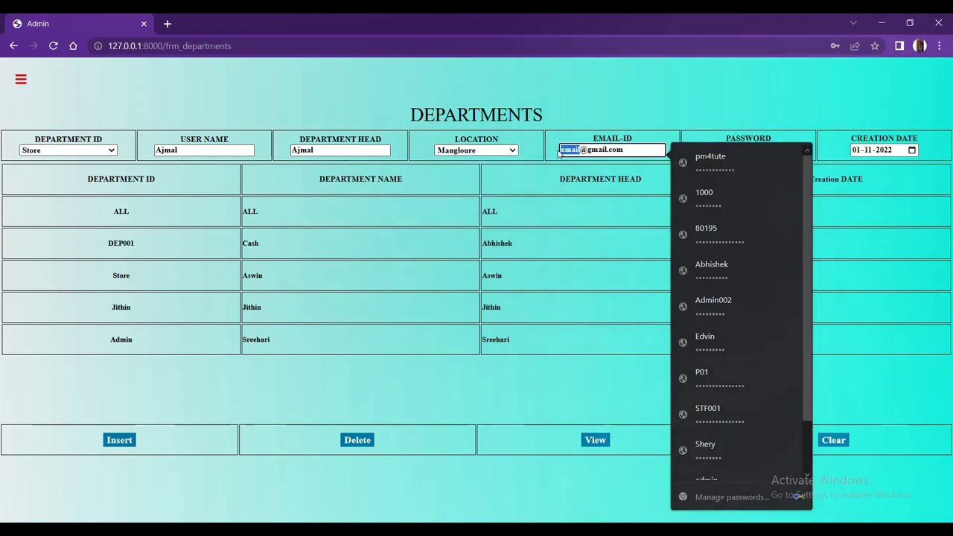
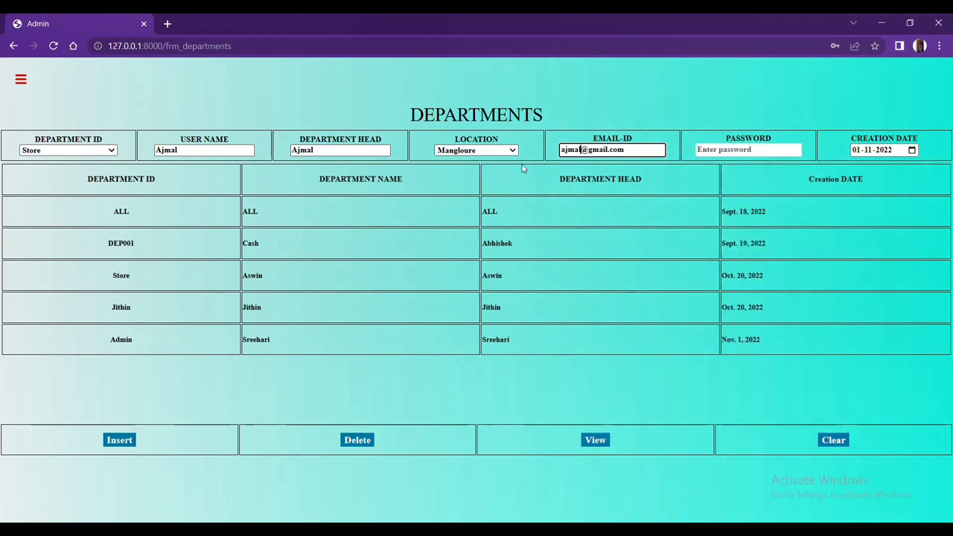
left_click(718, 149)
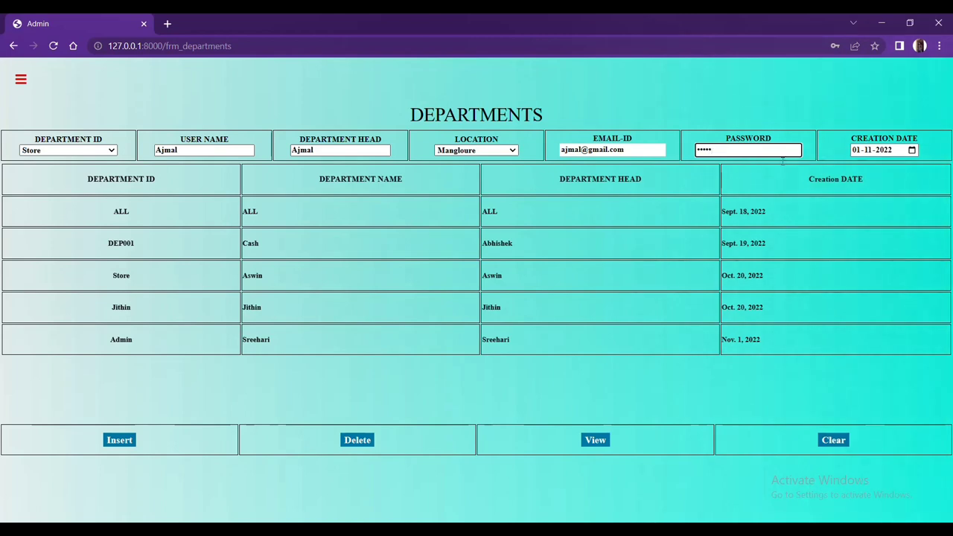
left_click(119, 440)
left_click_drag(110, 374, 781, 375)
left_click(683, 397)
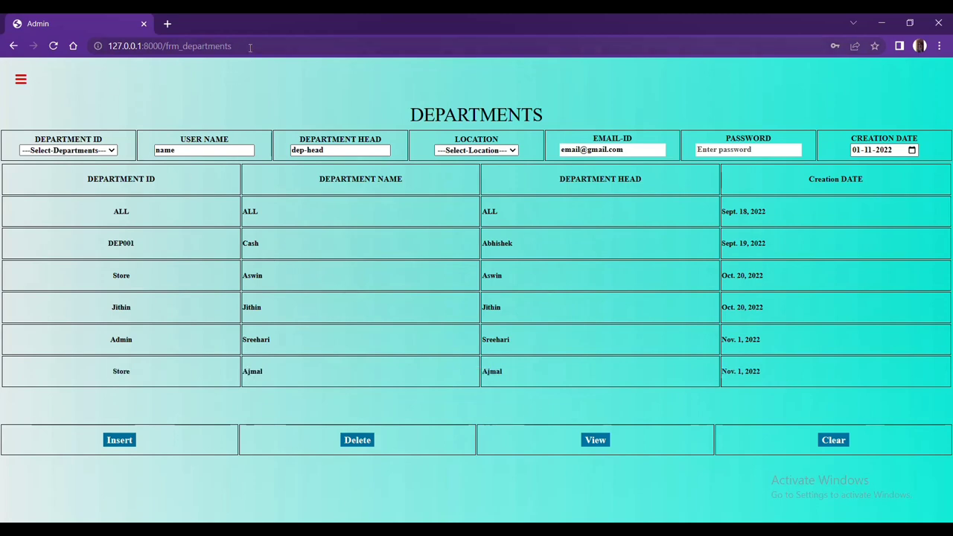
- Go to the ERP home page and open the Department Logins form
left_click(20, 82)
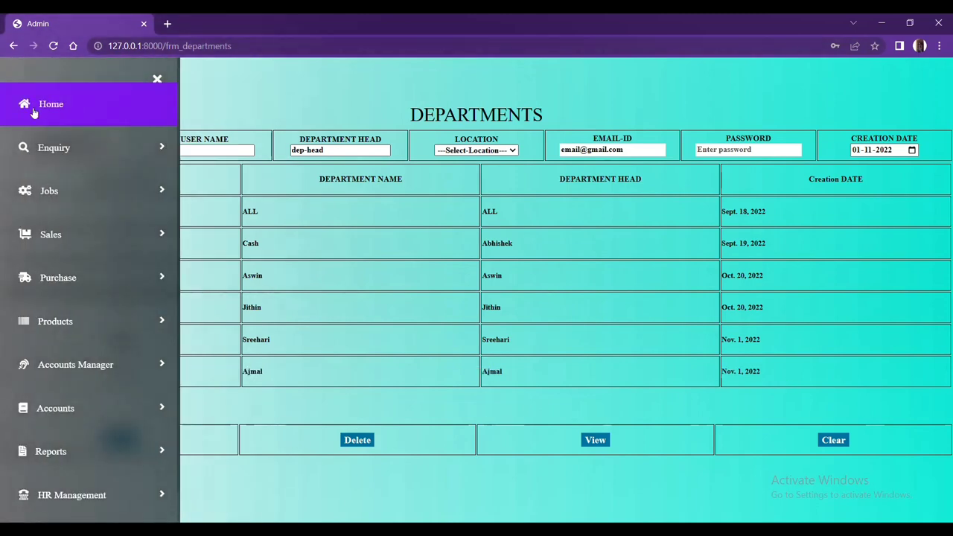
left_click(46, 110)
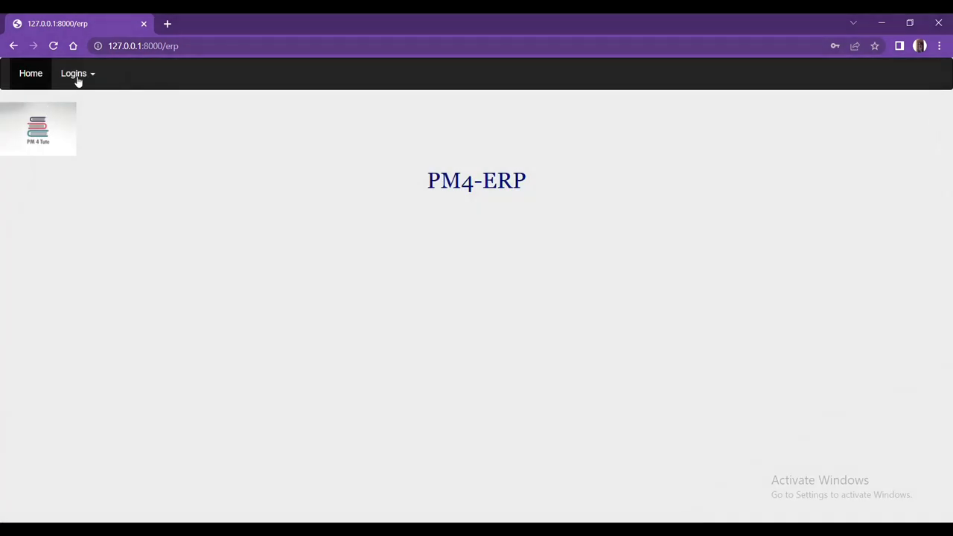
left_click(77, 75)
left_click(86, 102)
left_click(33, 117)
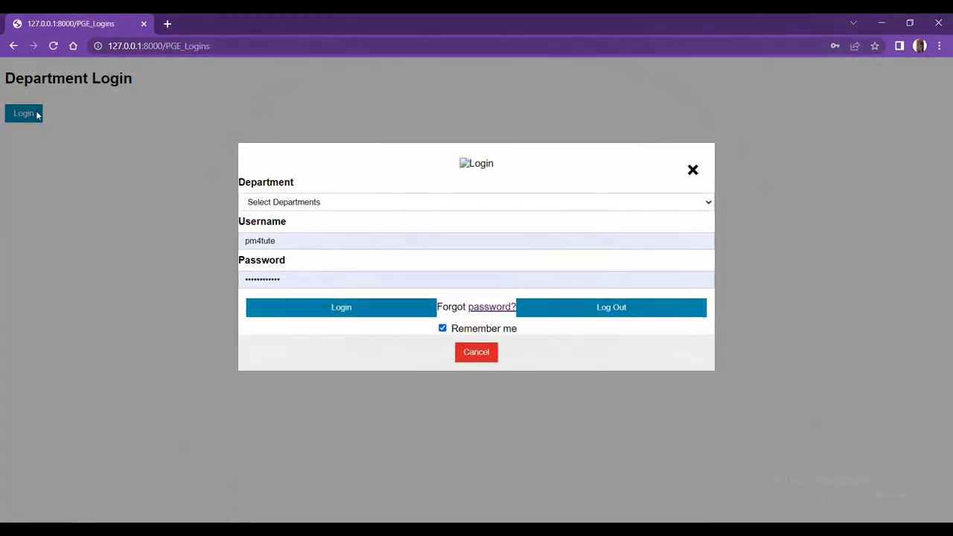
- Choose Store as the login department and enter the new user's username
left_click(274, 203)
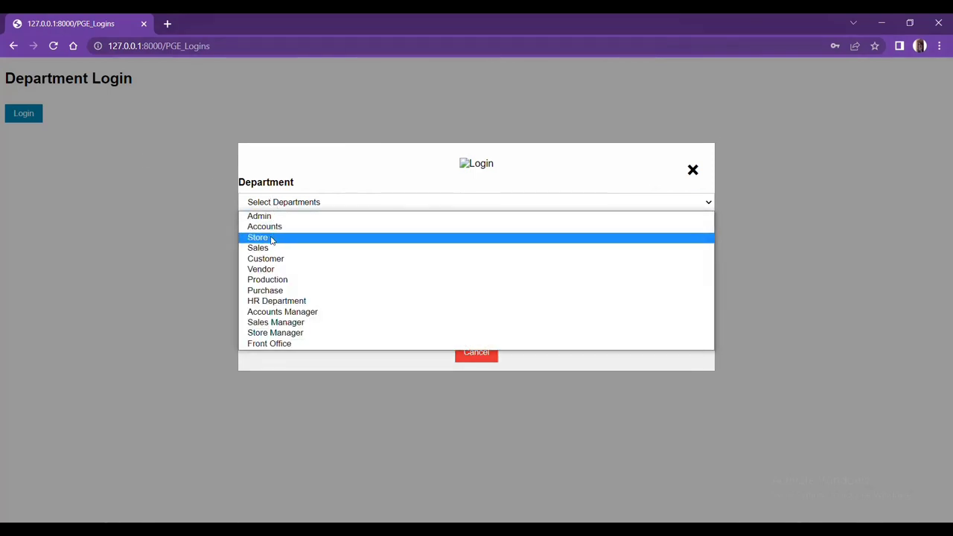
left_click(272, 239)
left_click_drag(281, 248, 241, 246)
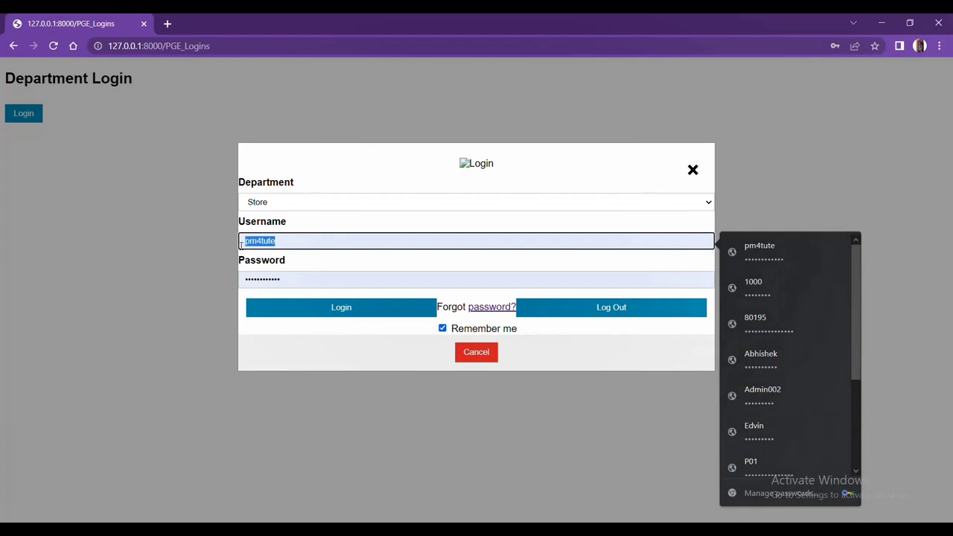
type("Ajm")
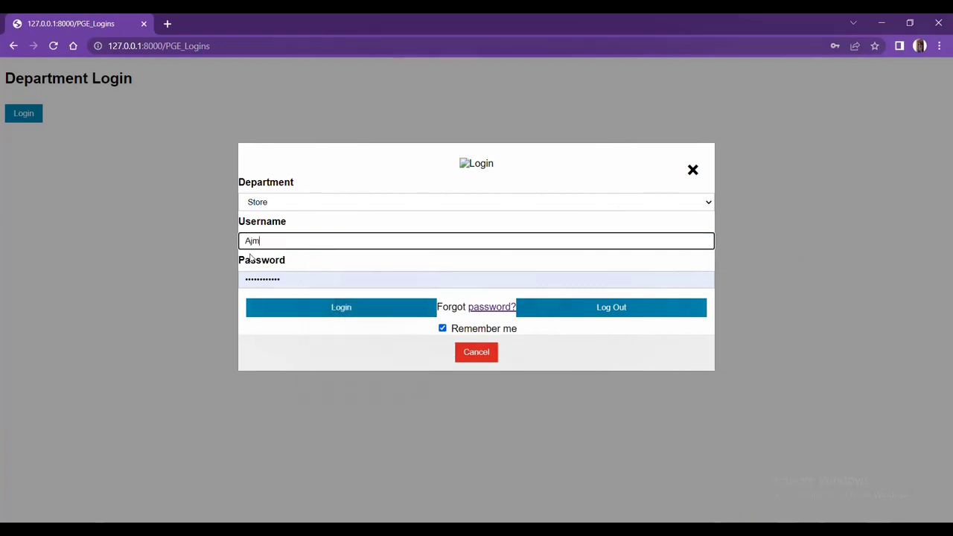
type("al")
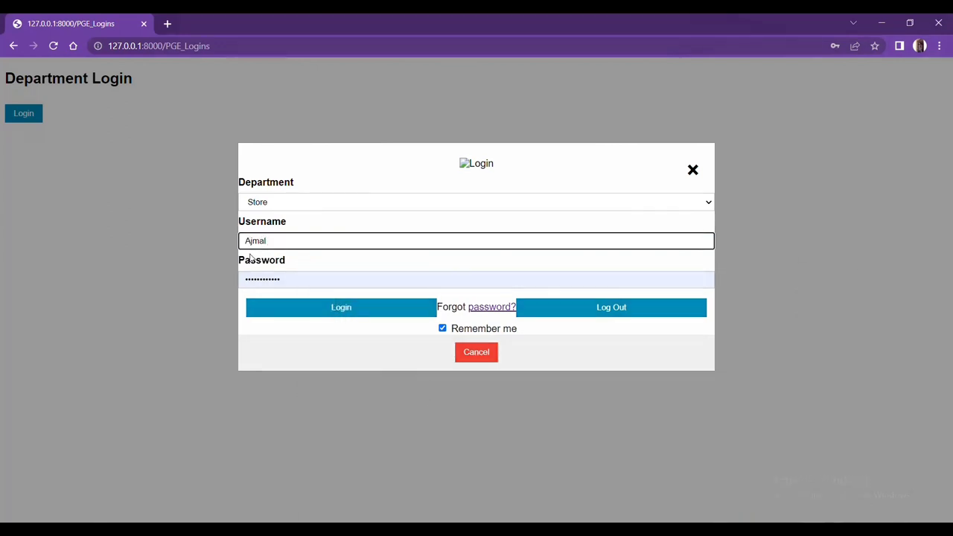
left_click_drag(285, 277, 214, 280)
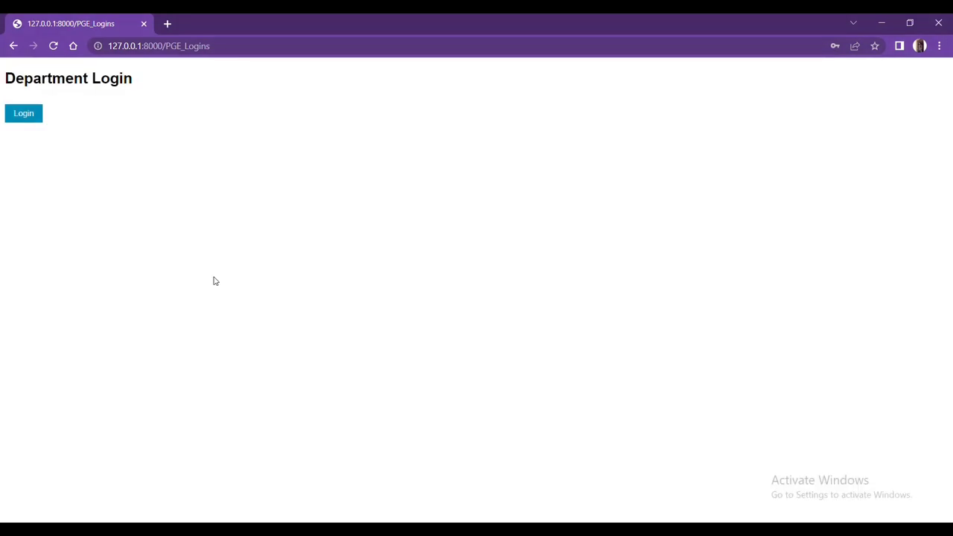
left_click(29, 117)
- Sign in under the Store department after re-entering the new user's password
left_click(289, 205)
left_click(283, 237)
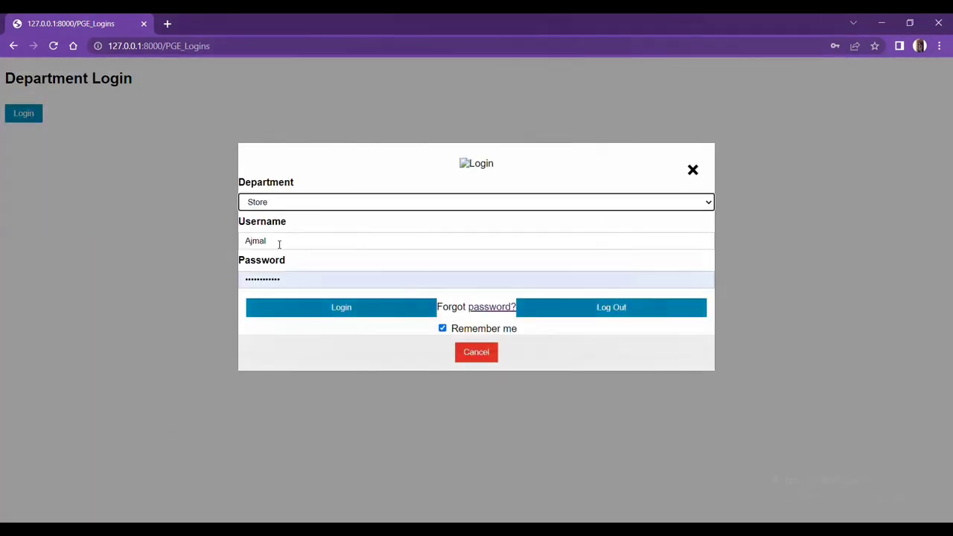
left_click(297, 285)
key("BackSpace")
key("BackSpace")
key("BackSpace")
key("BackSpace")
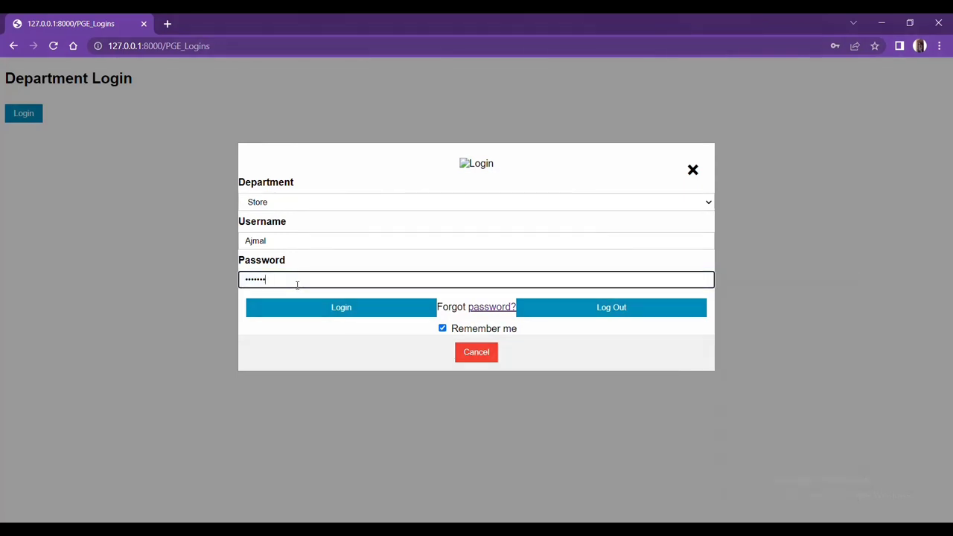
key("BackSpace")
key("BackSpace")
key("BackSpace")
key("BackSpace")
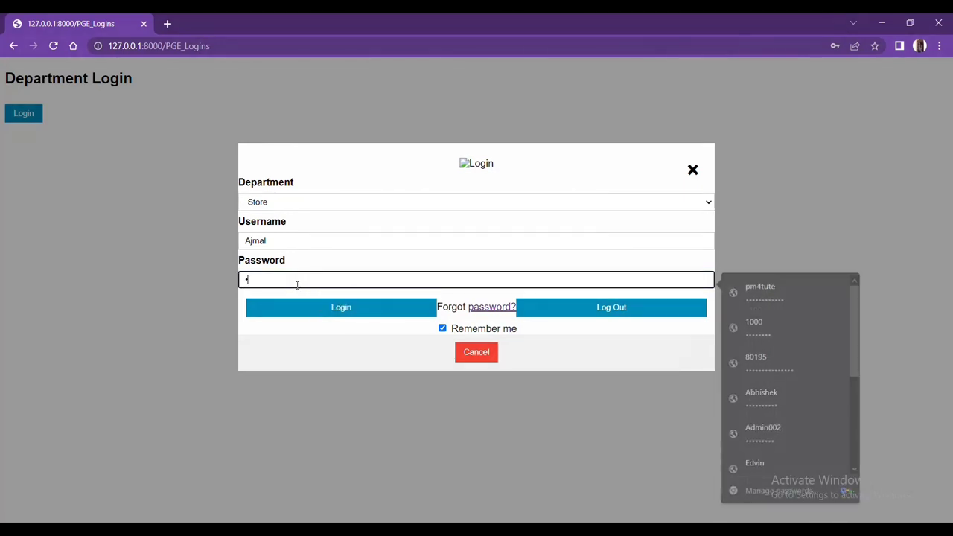
left_click(320, 313)
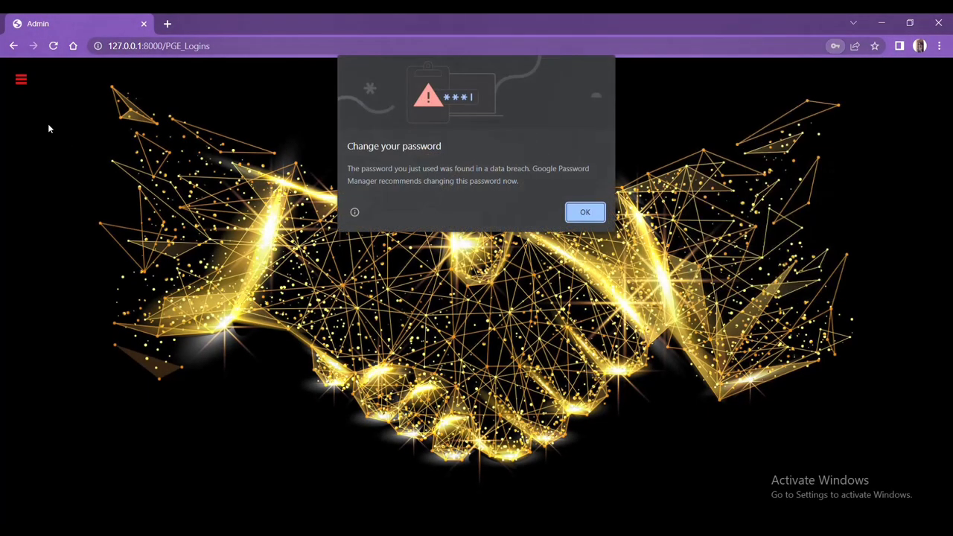
- Dismiss the browser password prompts and open Users & Departments from the Products menu
left_click(585, 214)
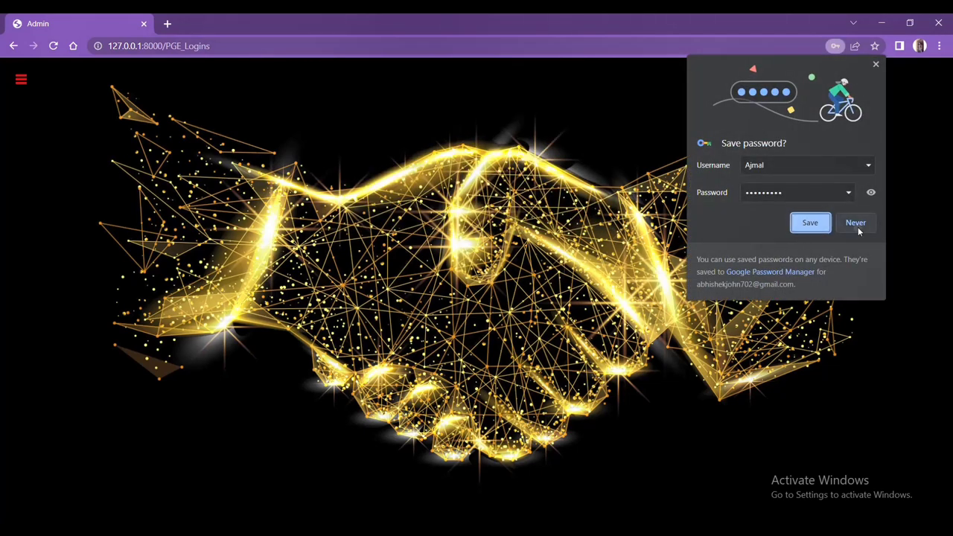
left_click(856, 225)
left_click(21, 79)
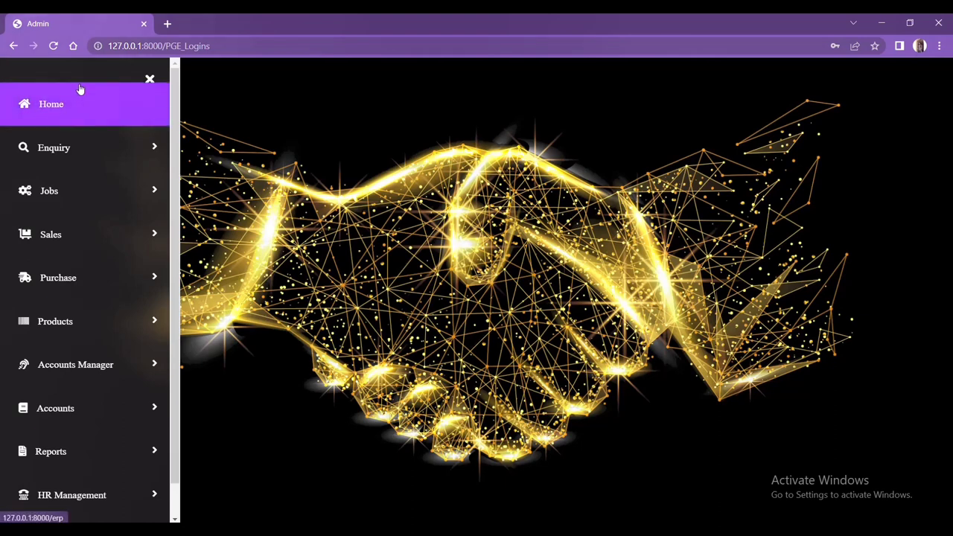
left_click(93, 153)
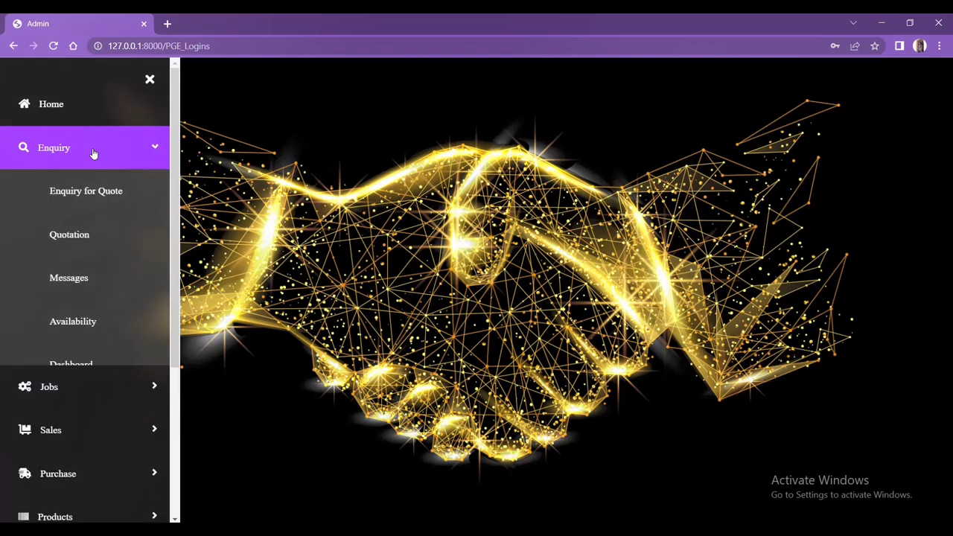
left_click(93, 153)
scroll(89, 171, "down", 1)
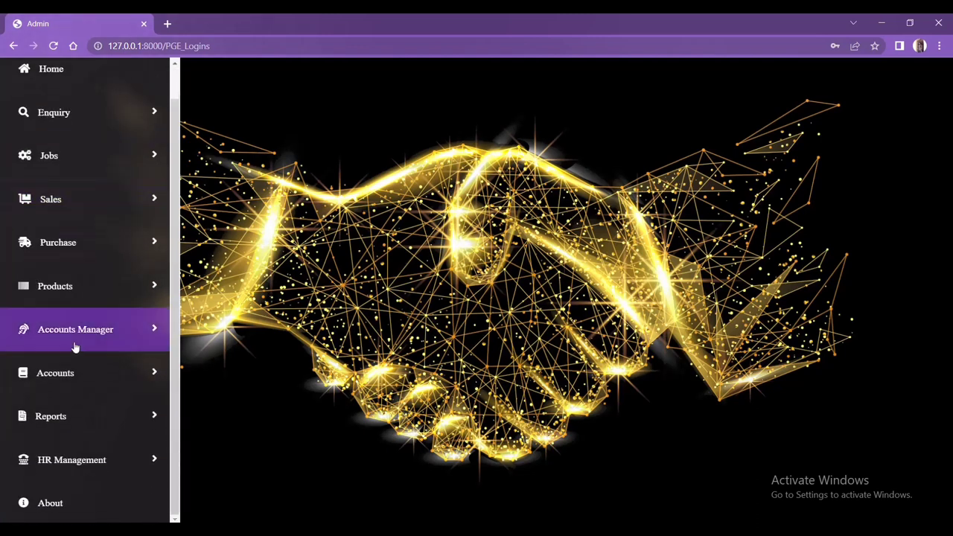
left_click(86, 290)
scroll(85, 282, "down", 1)
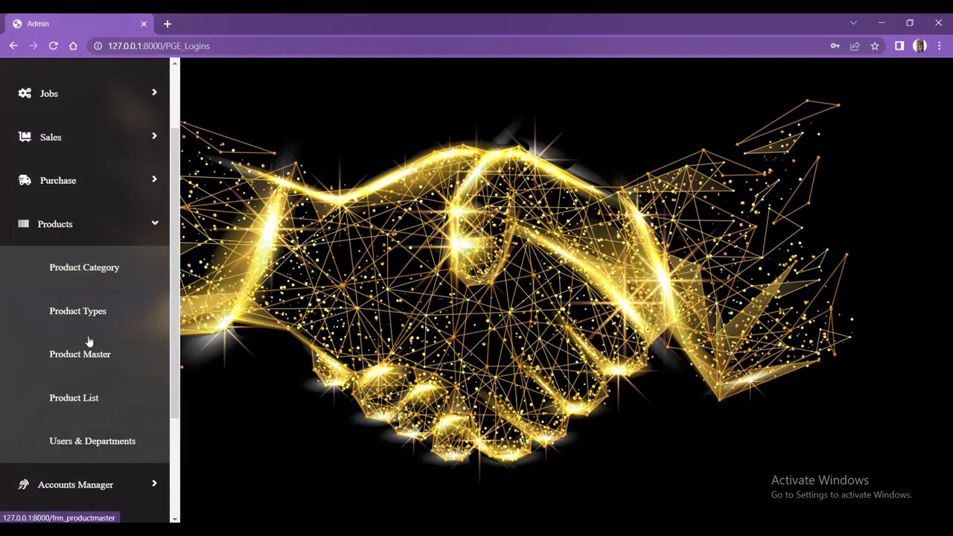
left_click(91, 442)
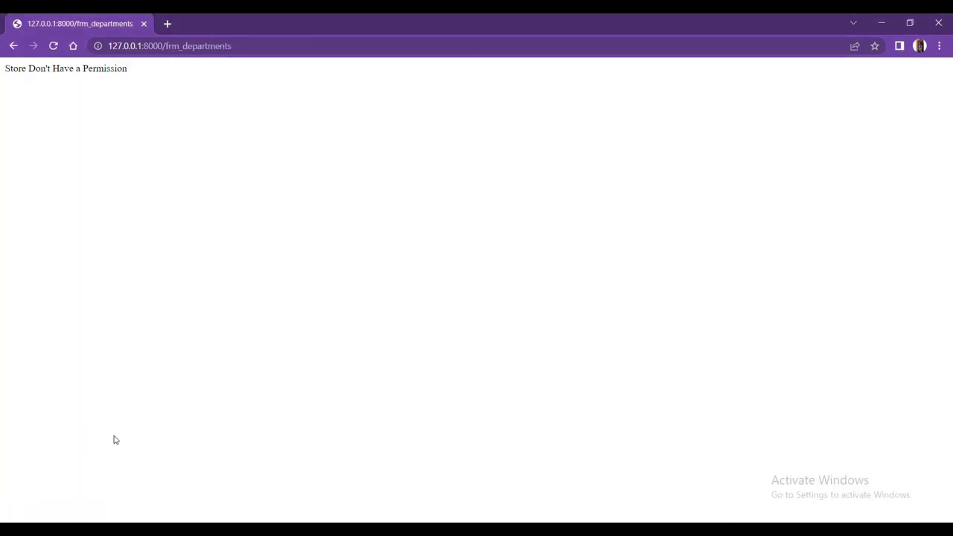
- Return to the public ERP home page at 127.0.0.1:8000/erp
left_click_drag(128, 68, 1, 69)
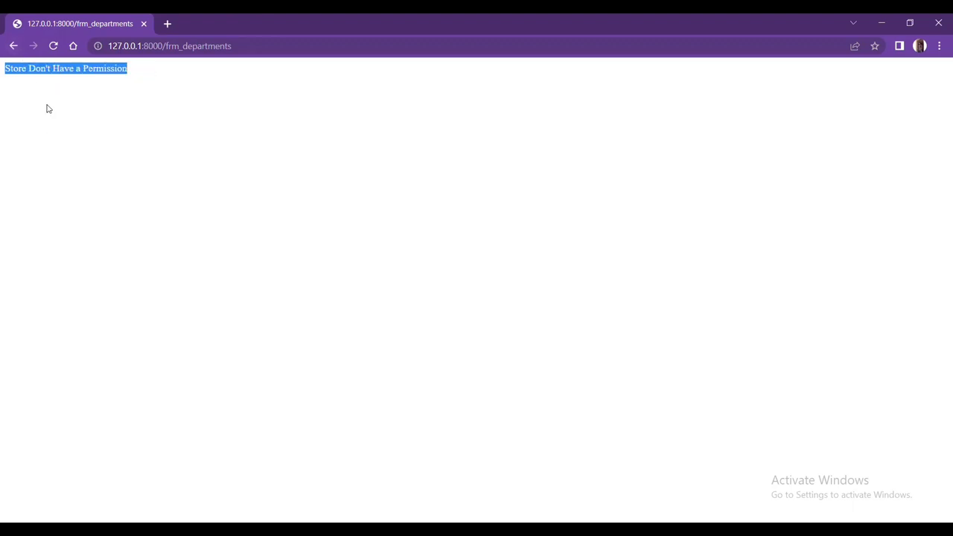
left_click(15, 46)
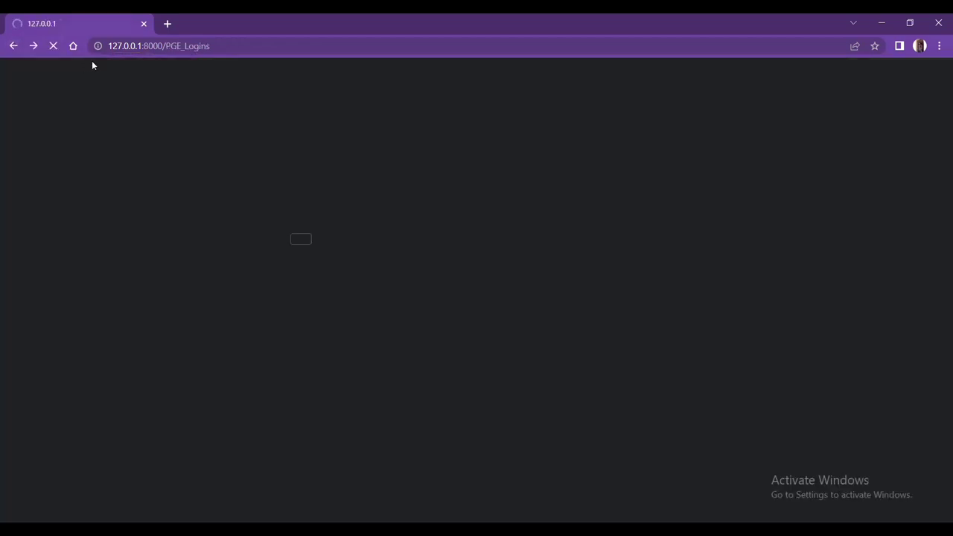
double_click(219, 46)
type("erp")
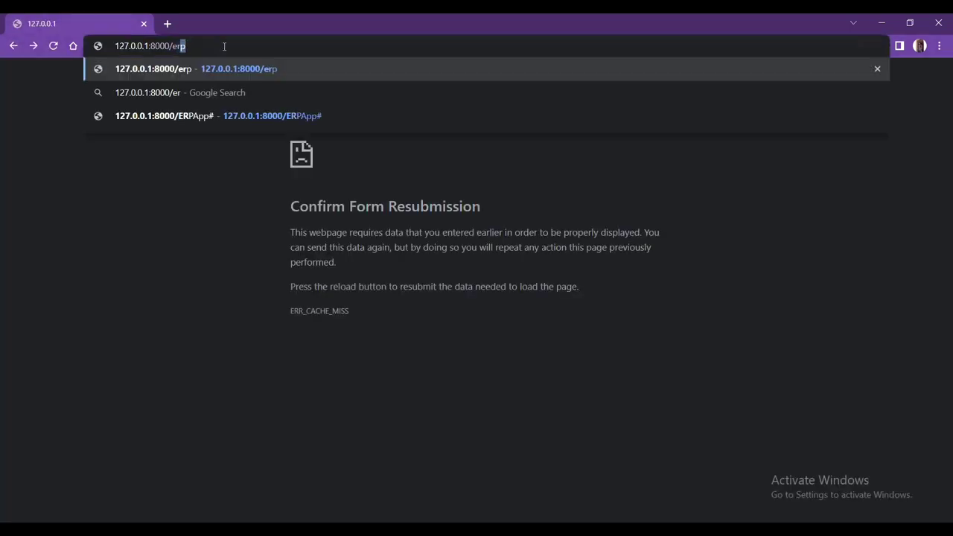
key("Return")
left_click(79, 73)
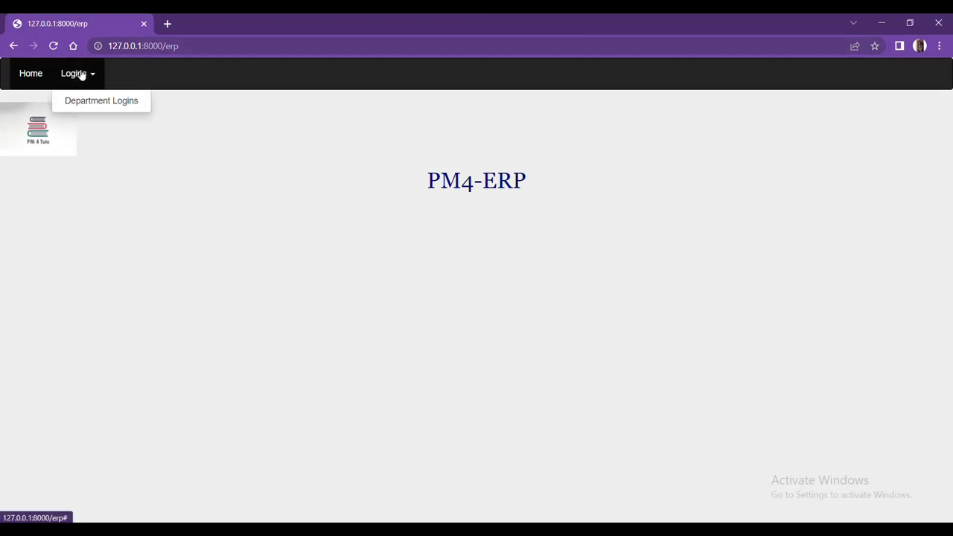
- Log in through Department Logins with Admin selected as the department
left_click(82, 100)
left_click(39, 114)
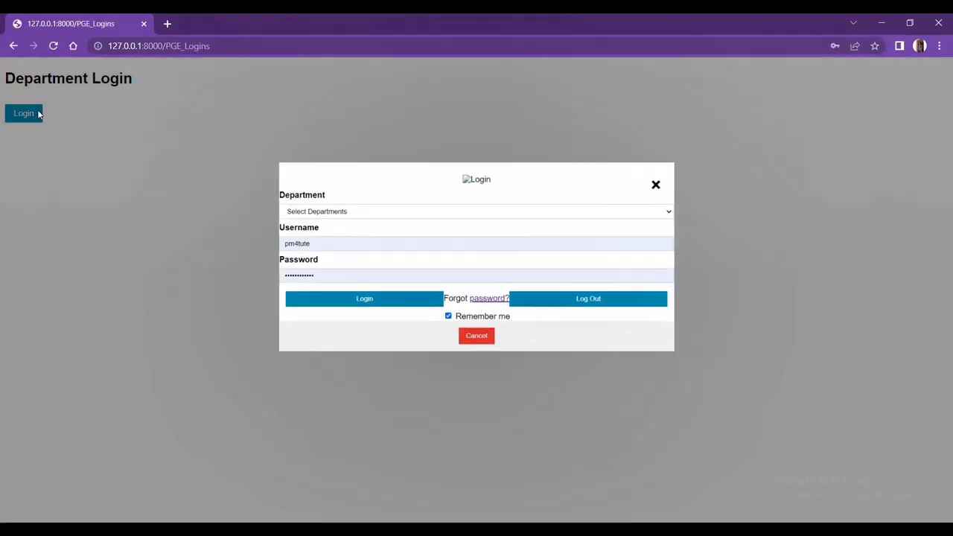
left_click(275, 204)
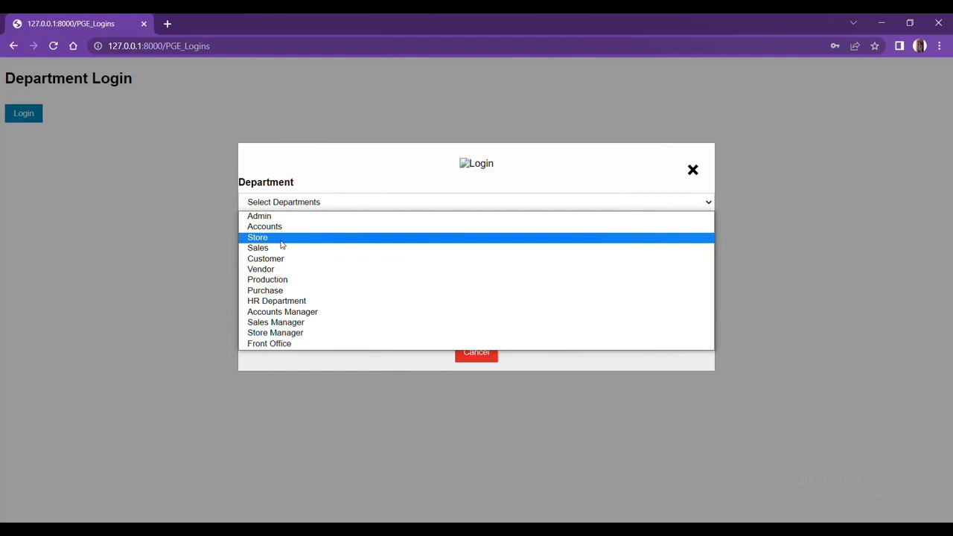
left_click(281, 241)
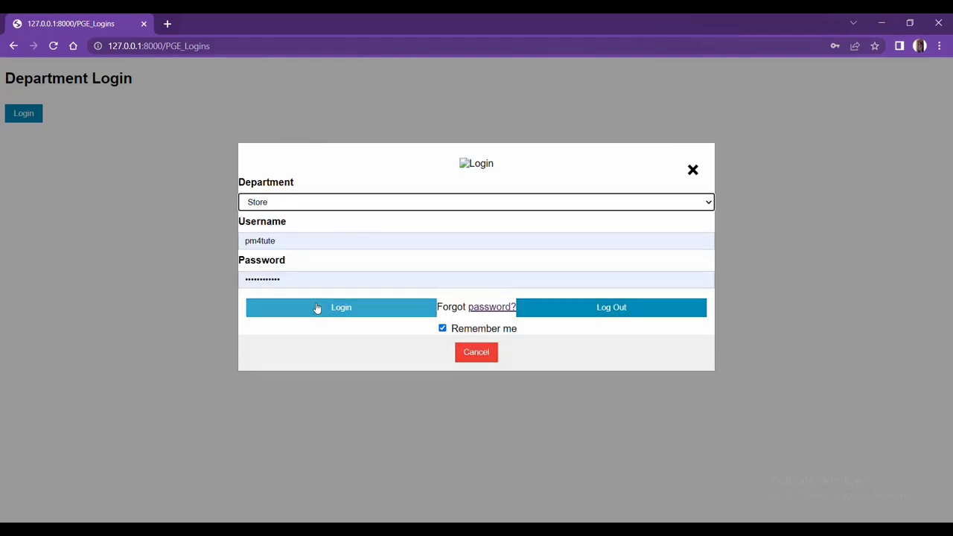
left_click(297, 242)
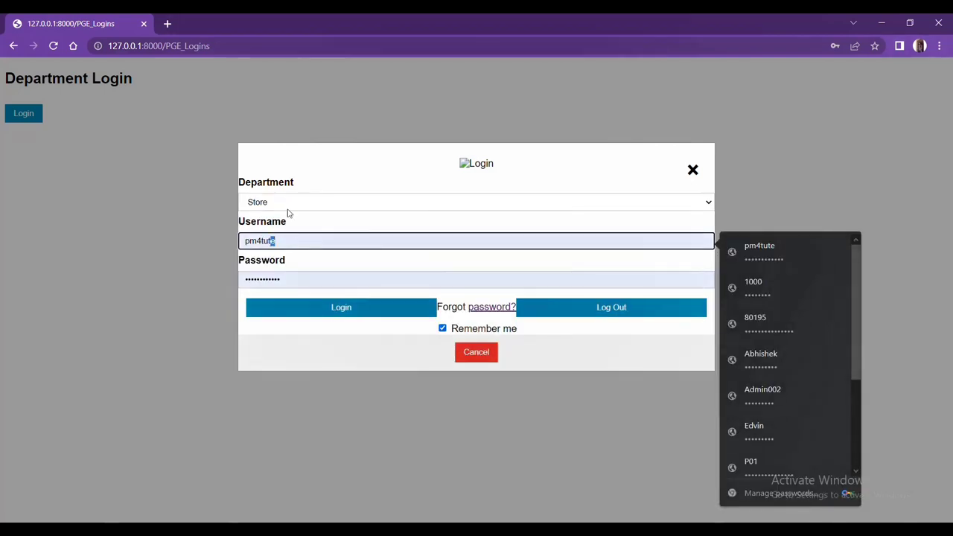
left_click(287, 204)
left_click(282, 216)
left_click(326, 312)
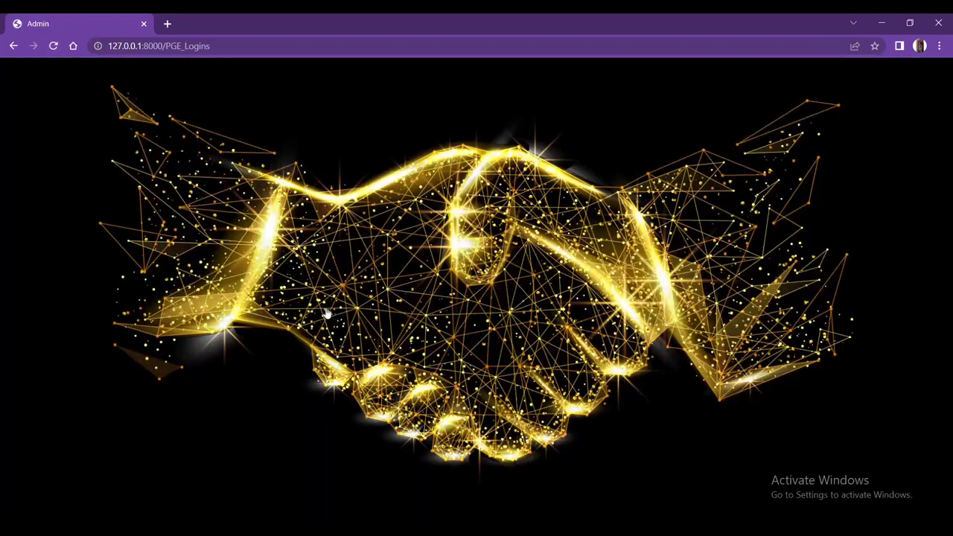
- Open the Users & Departments page as Admin and review the departments table
left_click(22, 80)
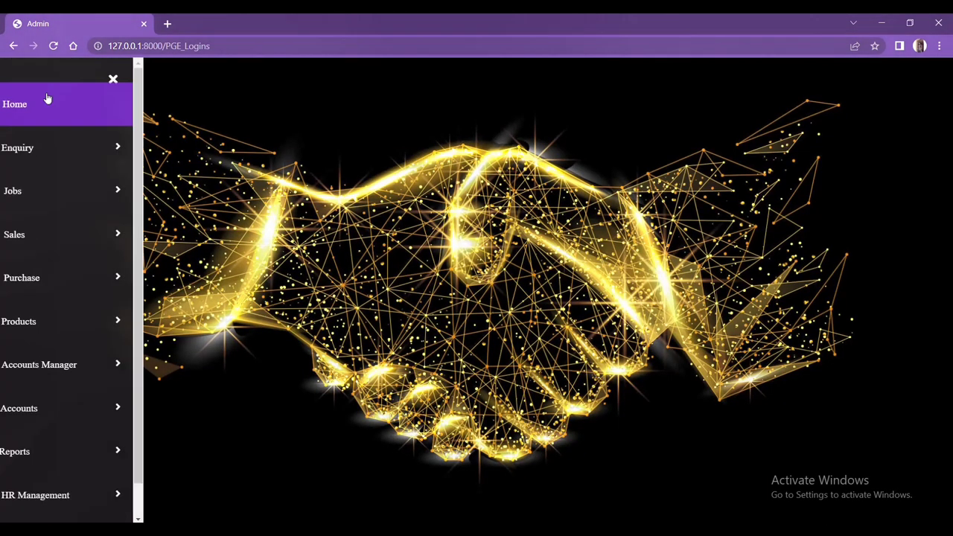
left_click(86, 301)
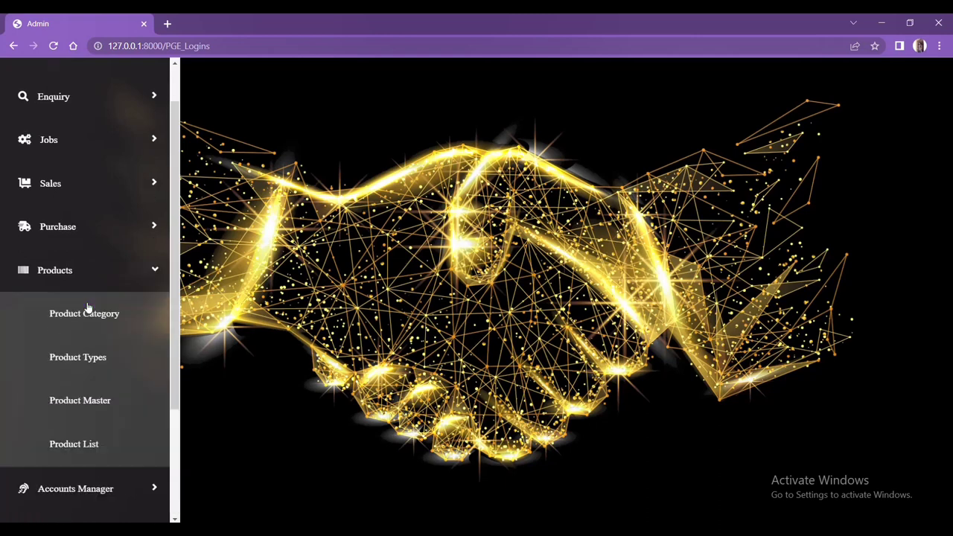
scroll(85, 342, "down", 2)
left_click(91, 380)
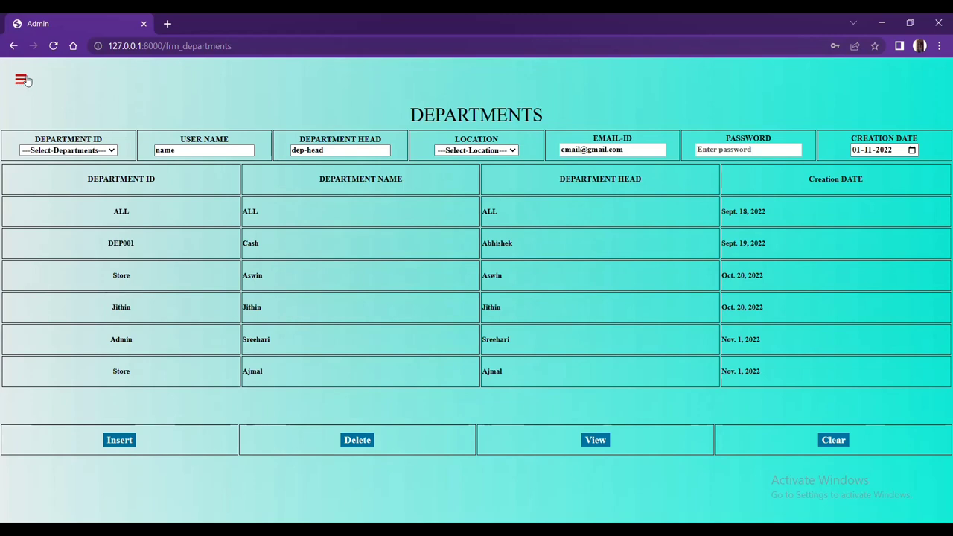
left_click_drag(761, 372, 50, 106)
left_click(49, 106)
- Open the Cost-Centre Configure page from the Accounts section of the menu
left_click(22, 89)
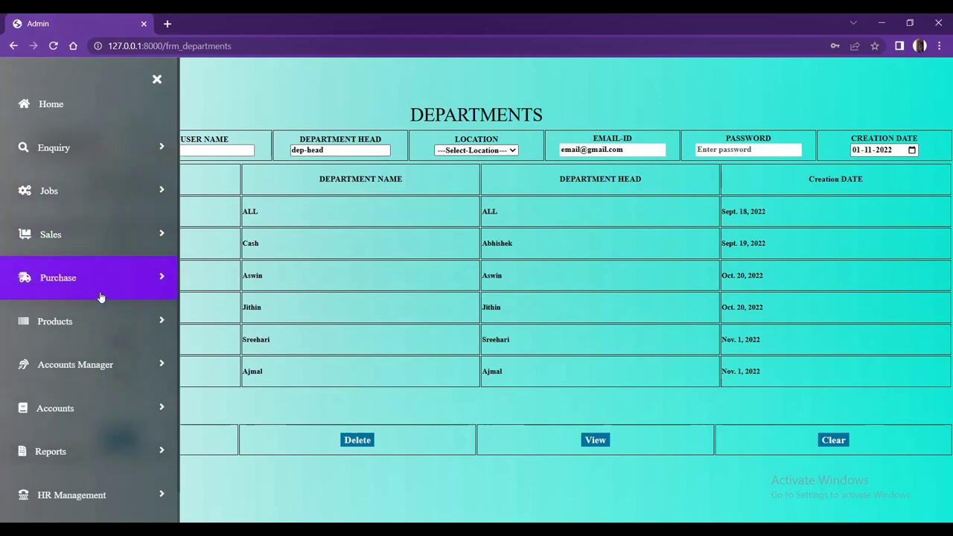
scroll(102, 319, "down", 1)
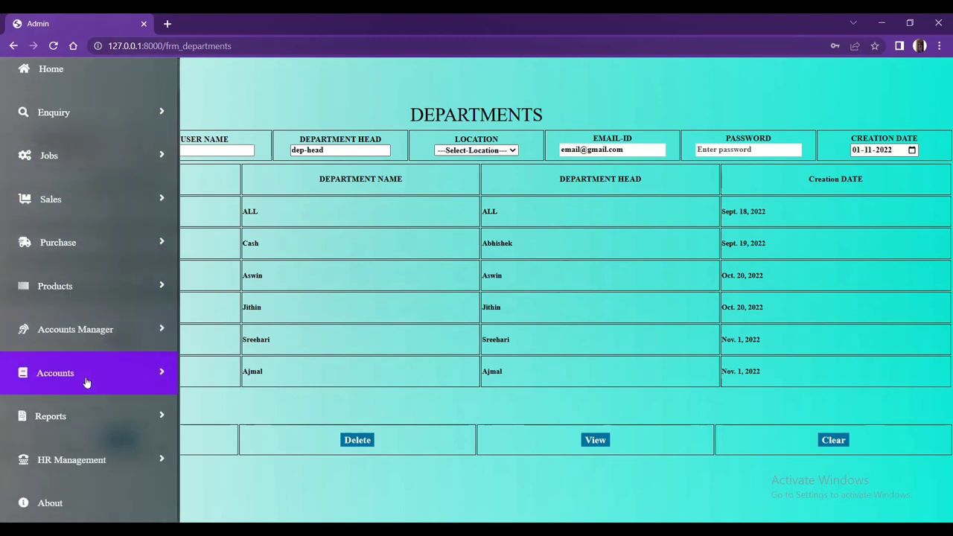
left_click(86, 382)
scroll(89, 383, "down", 3)
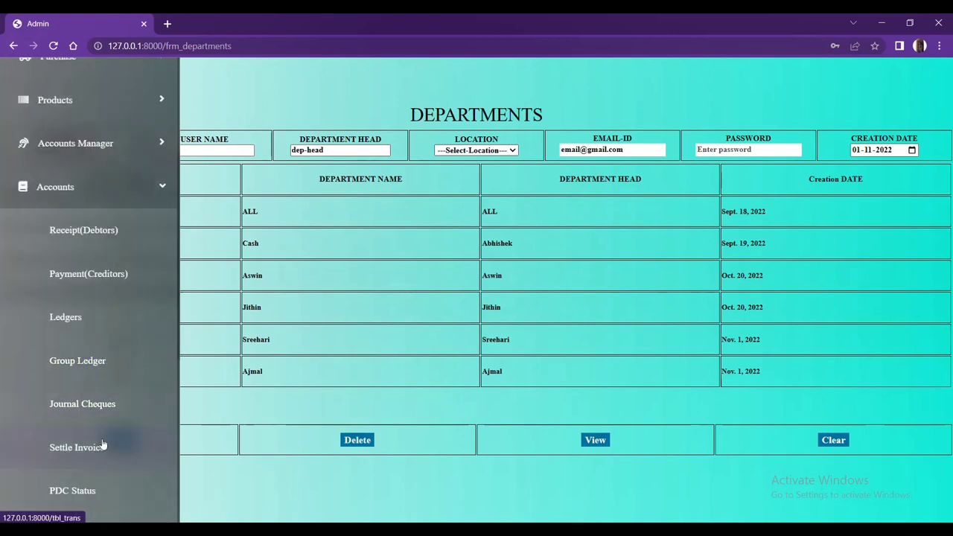
scroll(103, 444, "down", 3)
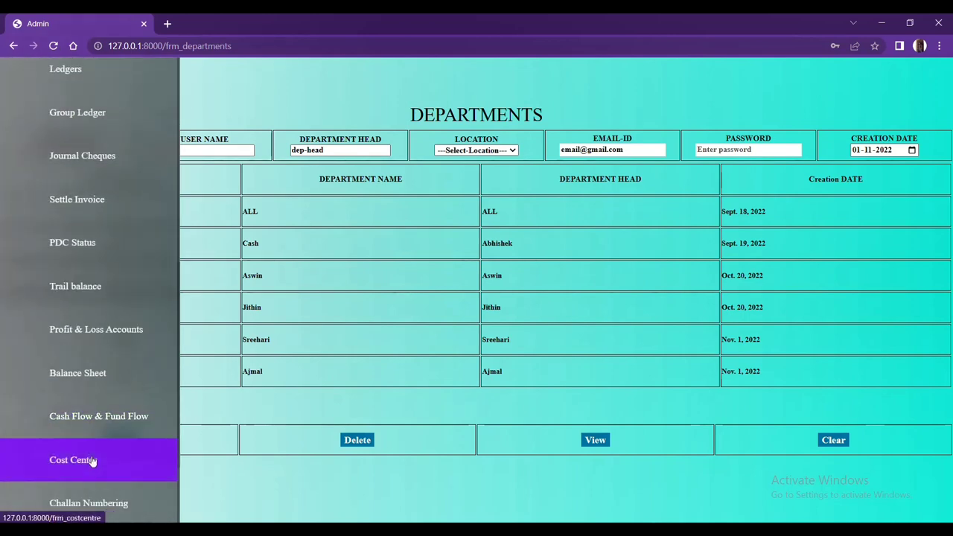
left_click(91, 460)
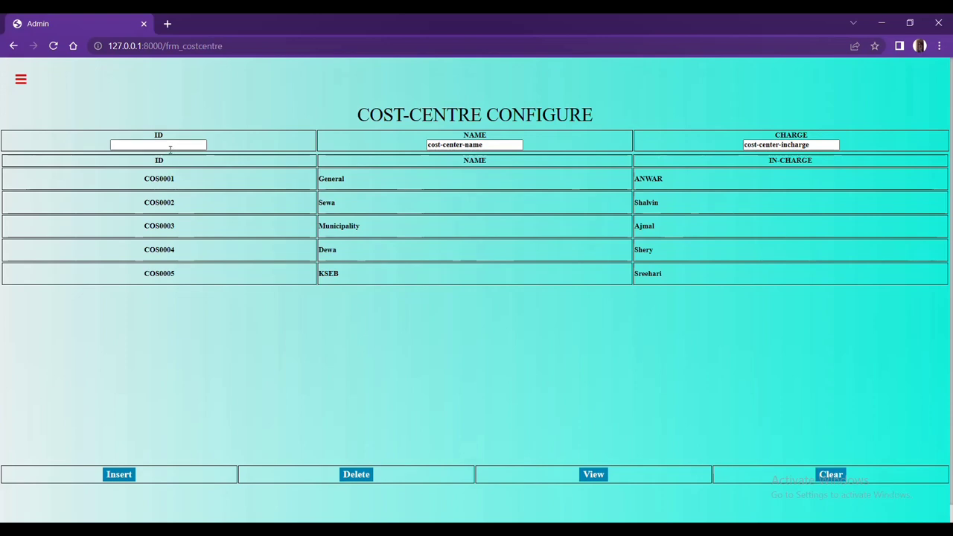
- Set the cost centre ID to COS0006 and its name to Water
left_click(174, 146)
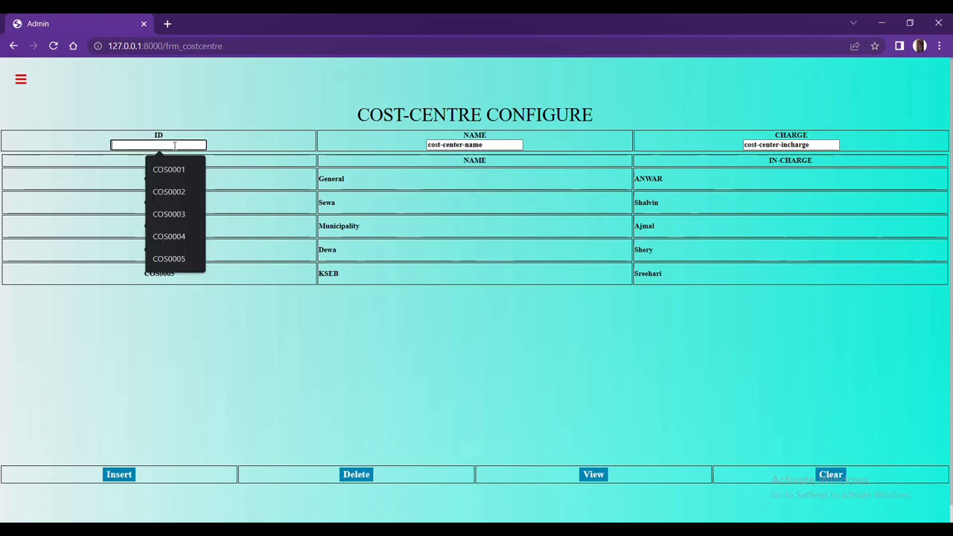
left_click(176, 257)
key("BackSpace")
type("6")
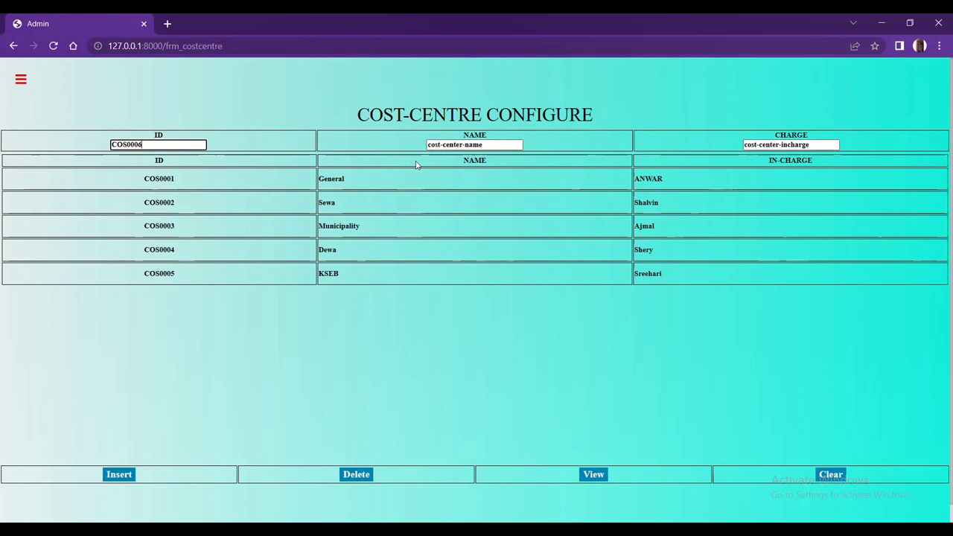
left_click(497, 145)
left_click_drag(497, 145, 409, 146)
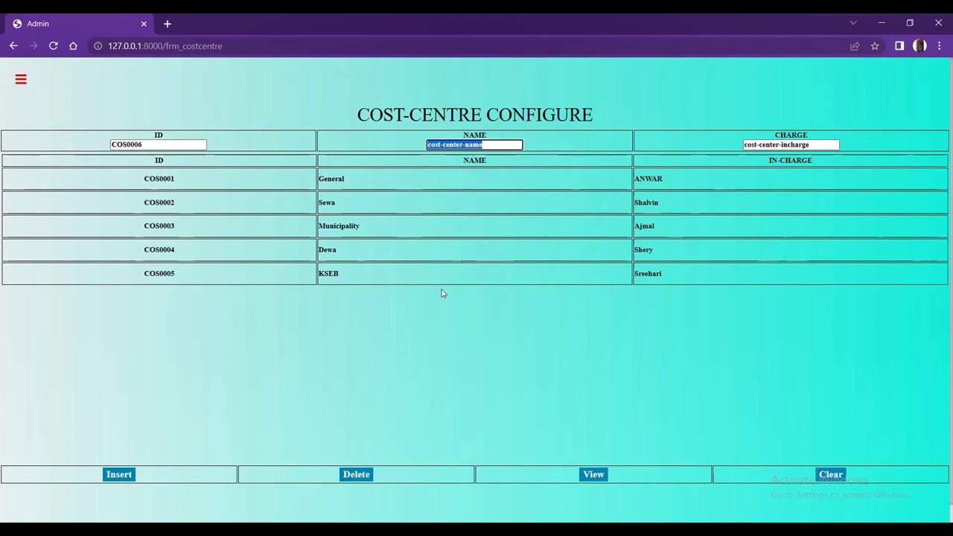
type("Ge")
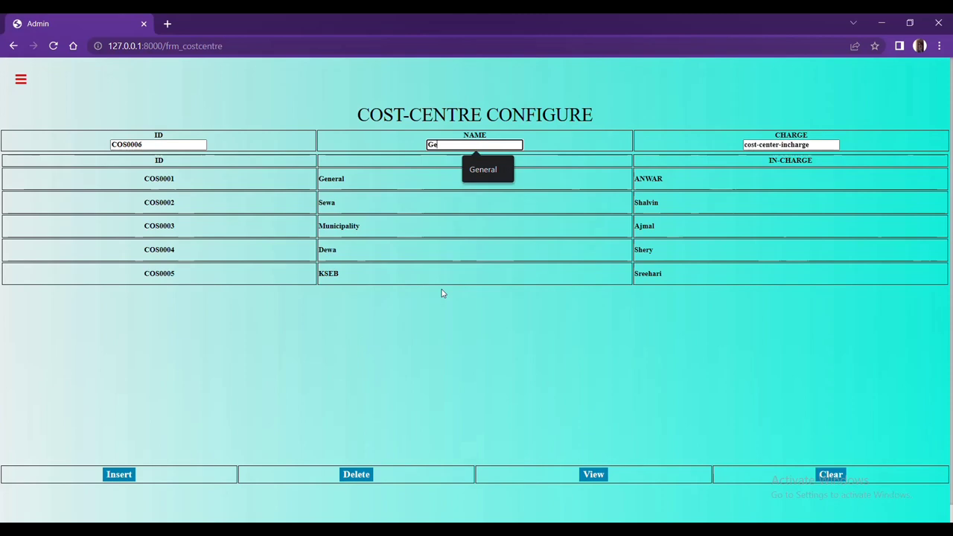
type("orge")
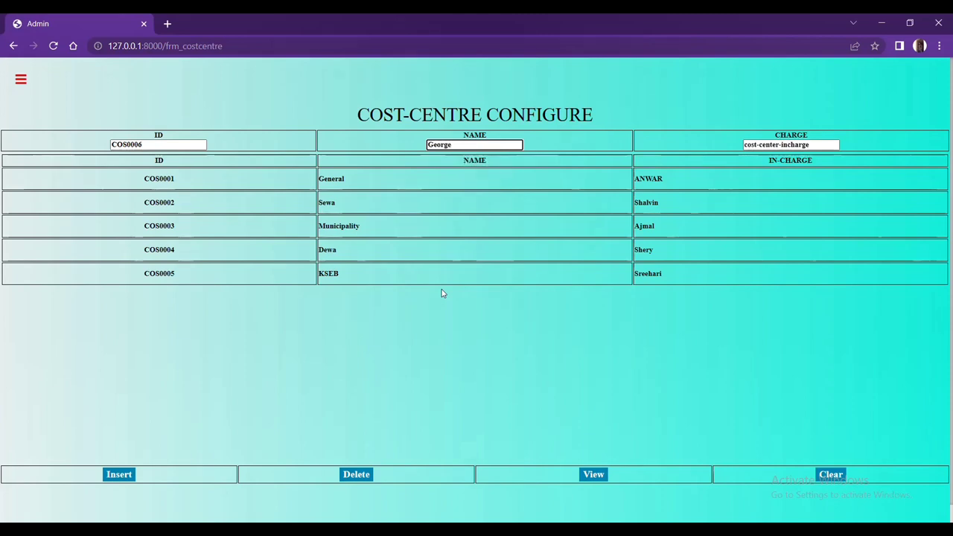
key("BackSpace")
key("BackSpace")
key("BackSpace")
key("BackSpace")
key("BackSpace")
key("BackSpace")
type("Wat")
- Fill in the in-charge person and insert the COS0006 row into the cost-centre table
left_click(814, 144)
left_click_drag(815, 145, 734, 148)
type("George")
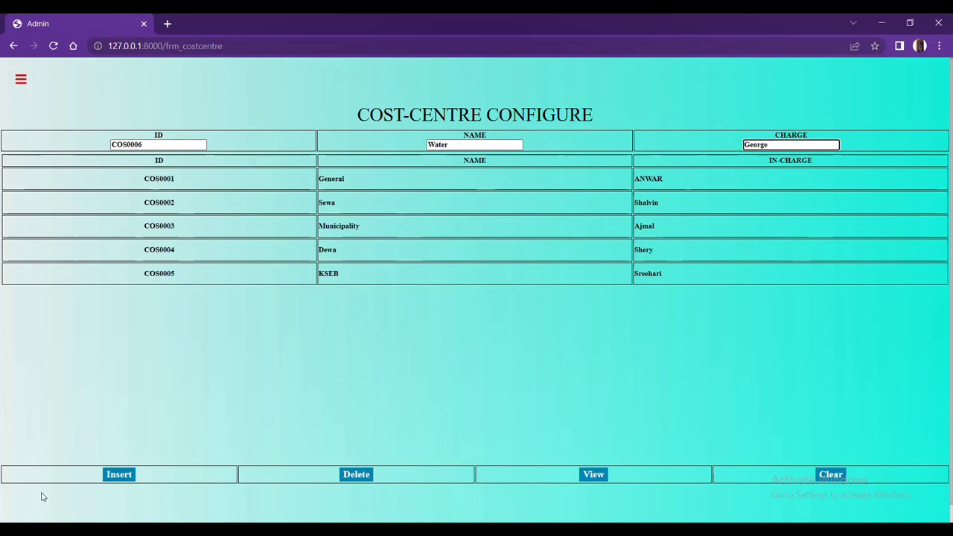
left_click(118, 478)
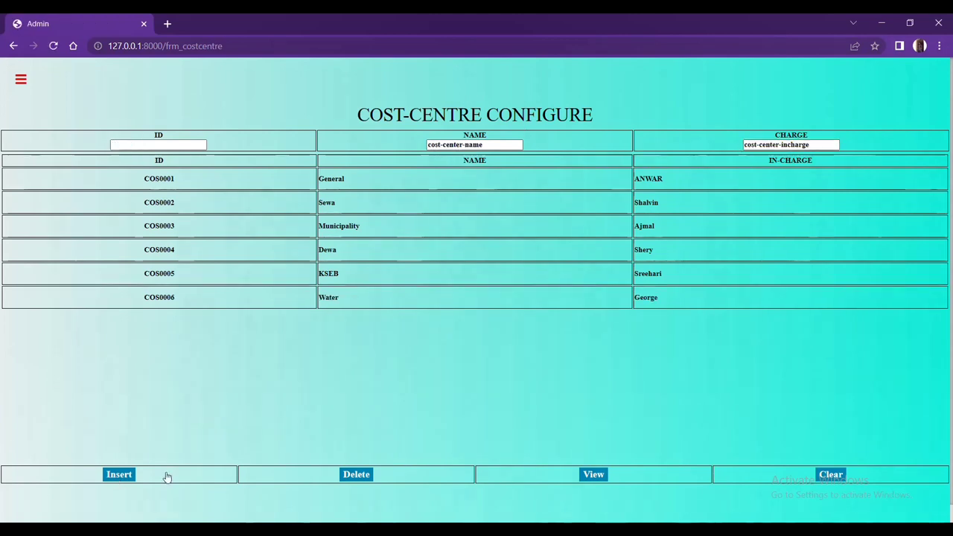
left_click_drag(685, 296, 172, 313)
left_click(322, 351)
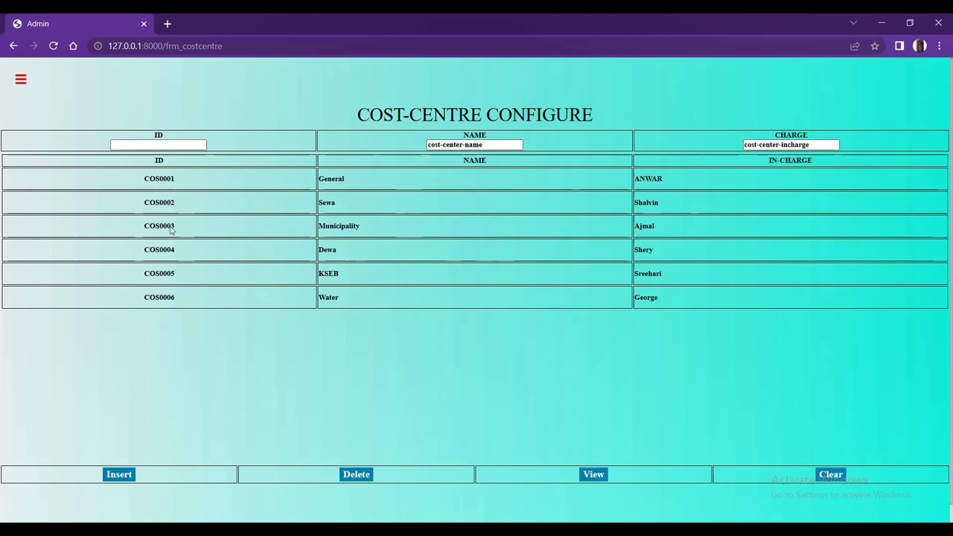
- Open Currency Rate under Accounts Manager to show the INR and USD currency data
double_click(370, 301)
left_click(20, 79)
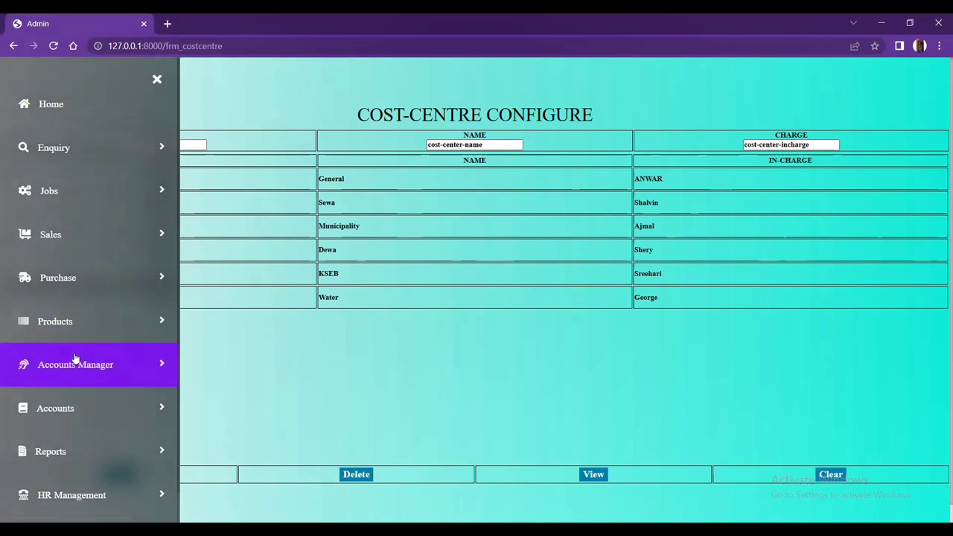
left_click(75, 363)
scroll(75, 361, "down", 5)
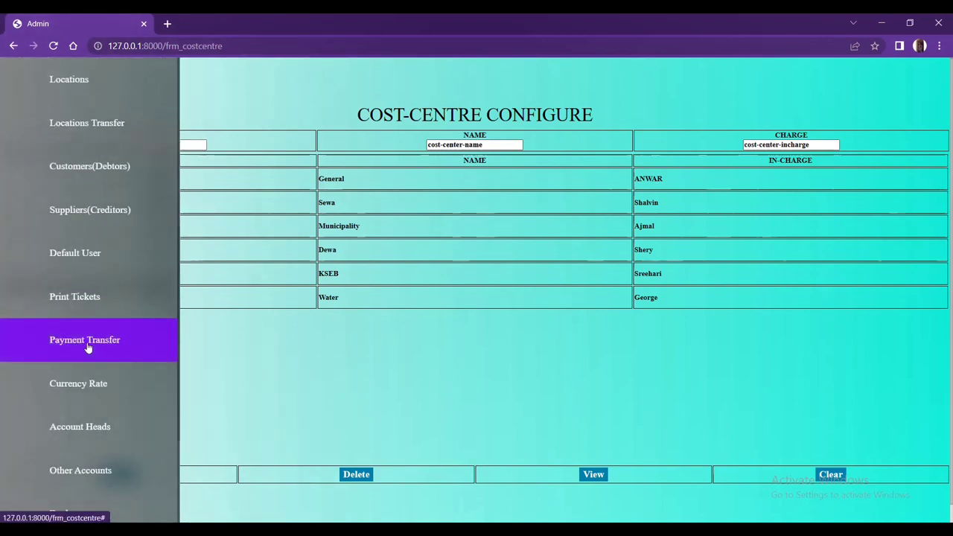
left_click(96, 383)
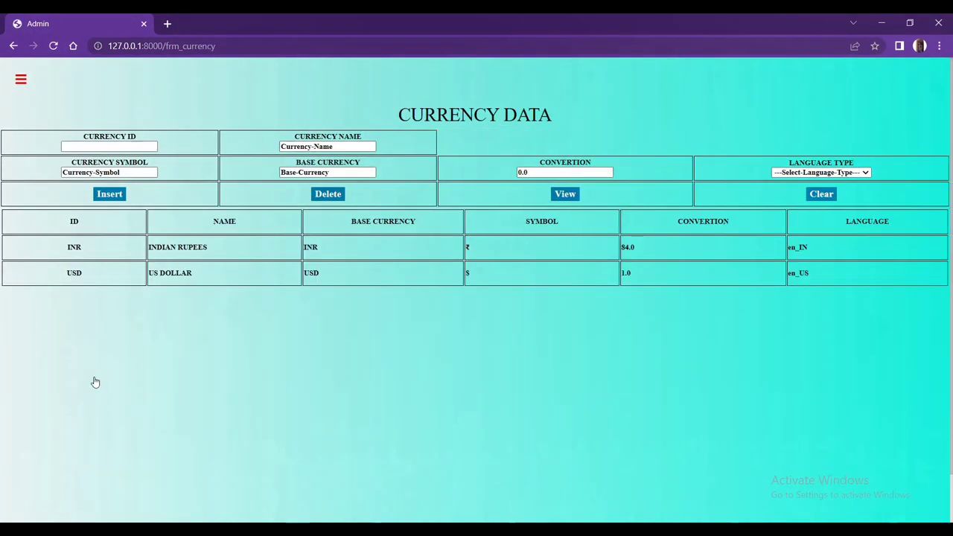
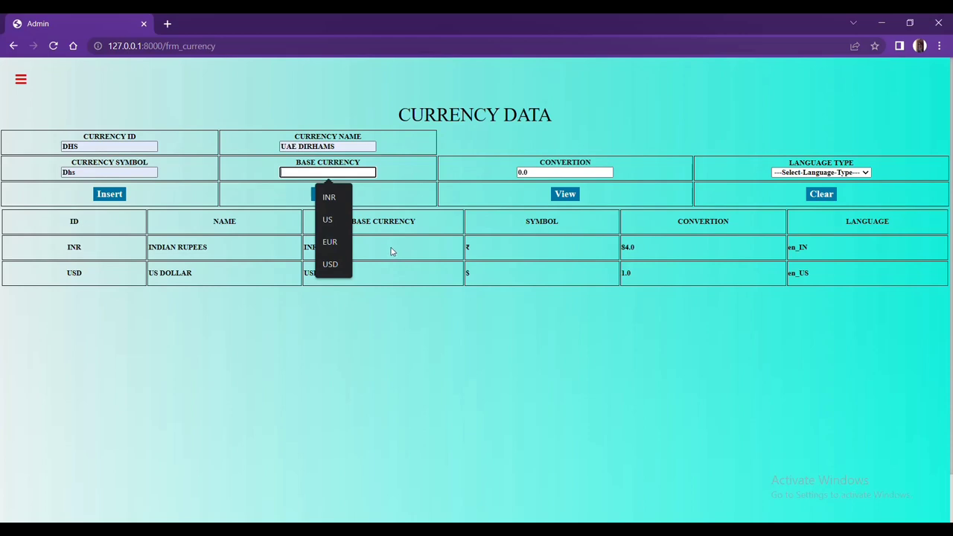
- Insert UAE DIRHAMS (Dhs) with base INR, conversion rate 0.05 and US language type
left_click(330, 197)
key("Tab")
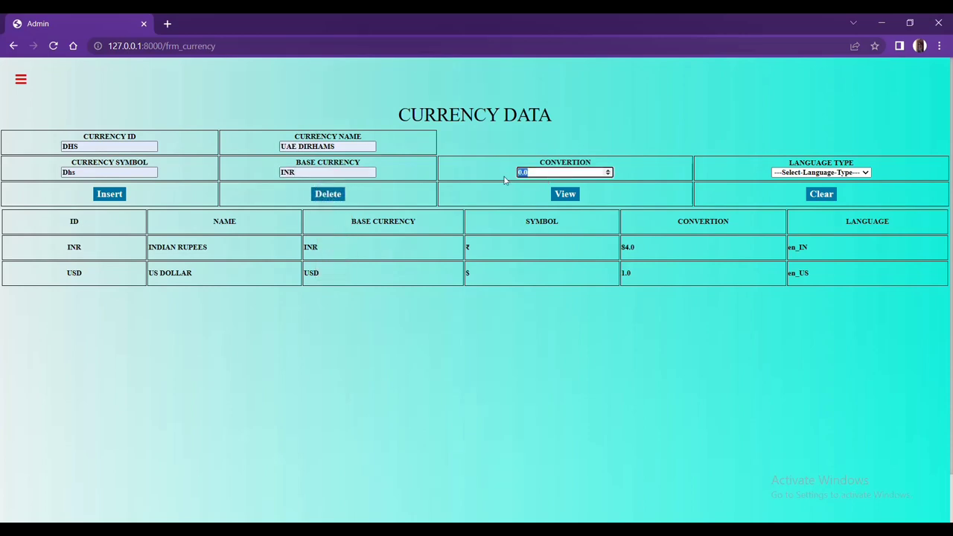
key("BackSpace")
left_click_drag(528, 176, 494, 177)
left_click(838, 174)
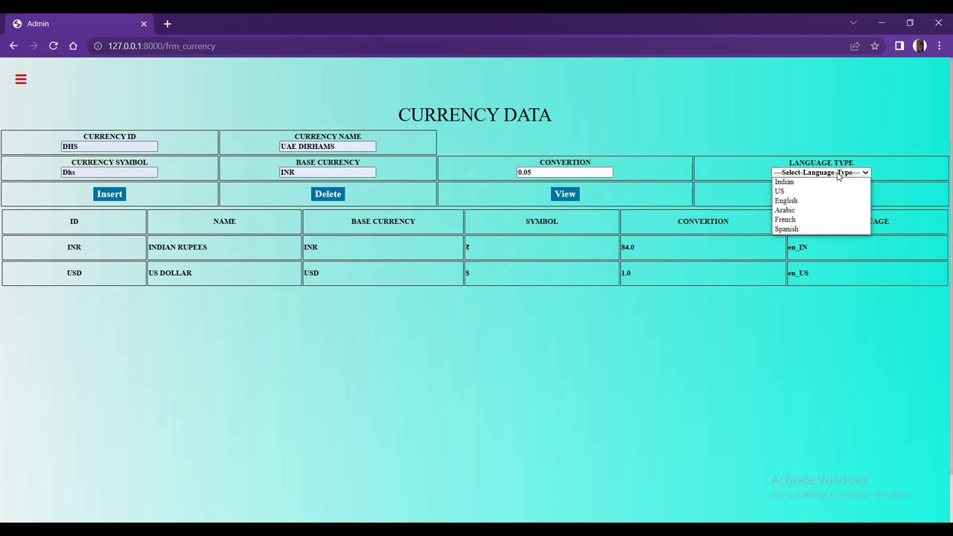
left_click(796, 192)
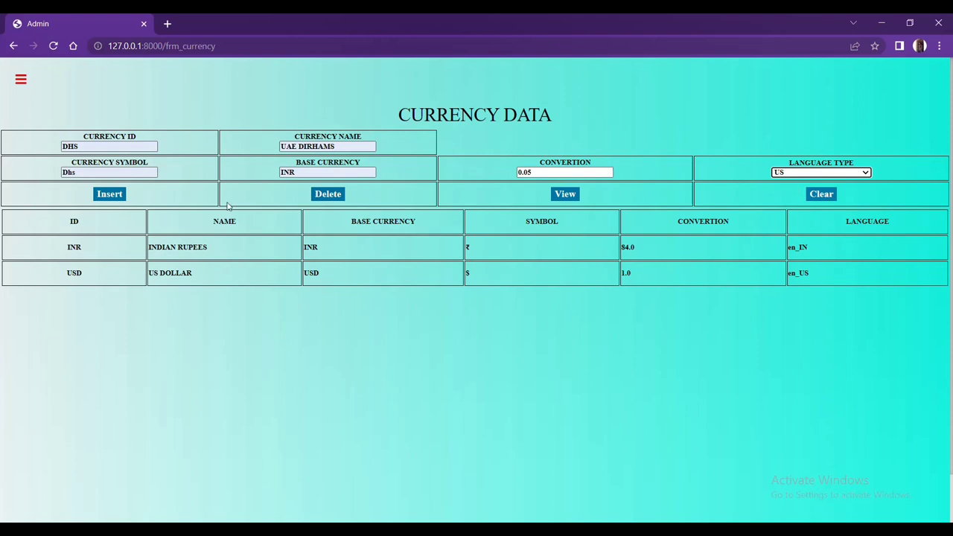
left_click(104, 195)
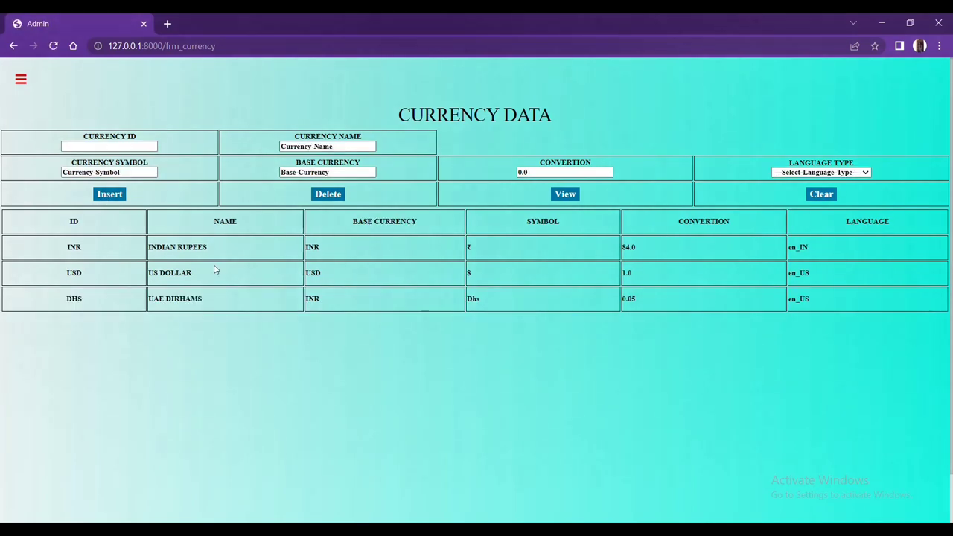
left_click_drag(819, 304, 61, 299)
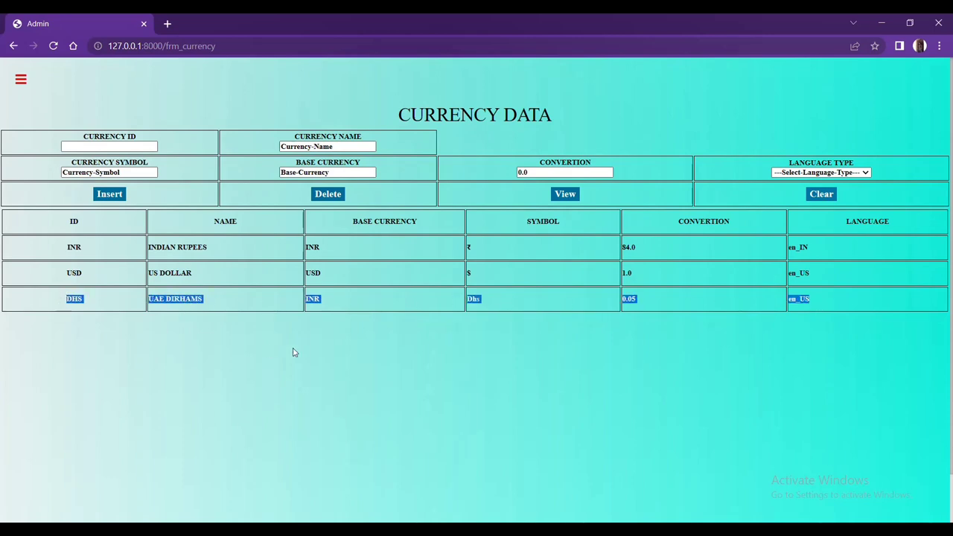
left_click(363, 287)
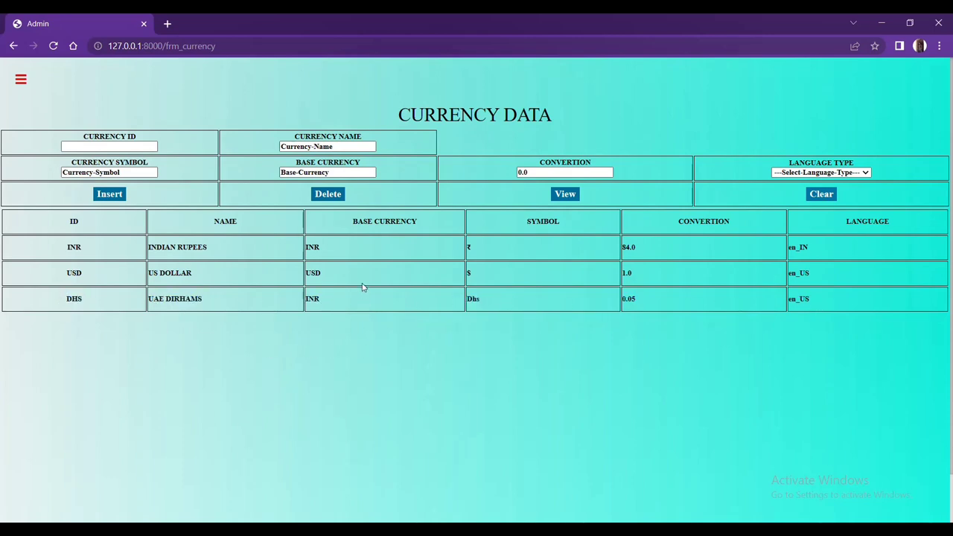
scroll(241, 376, "down", 1)
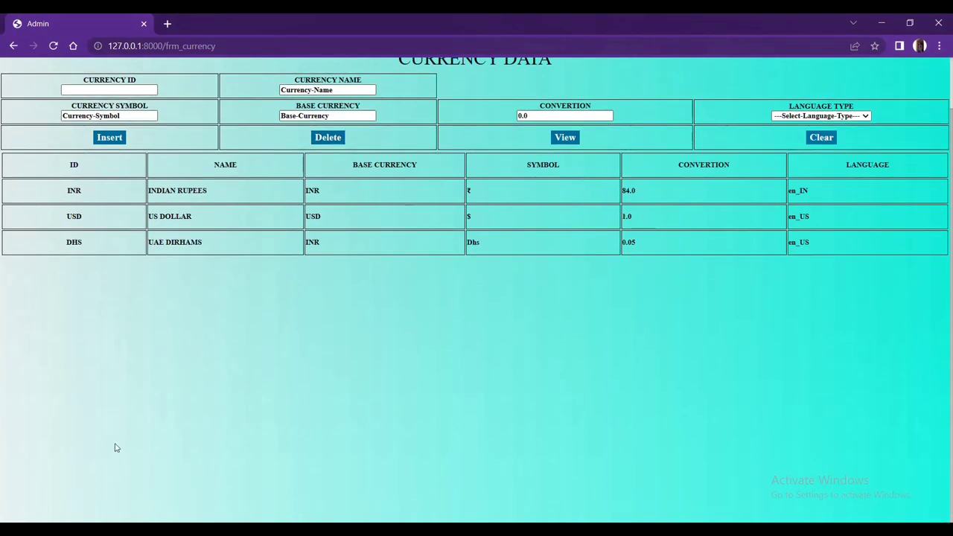
scroll(115, 444, "up", 1)
scroll(117, 439, "up", 1)
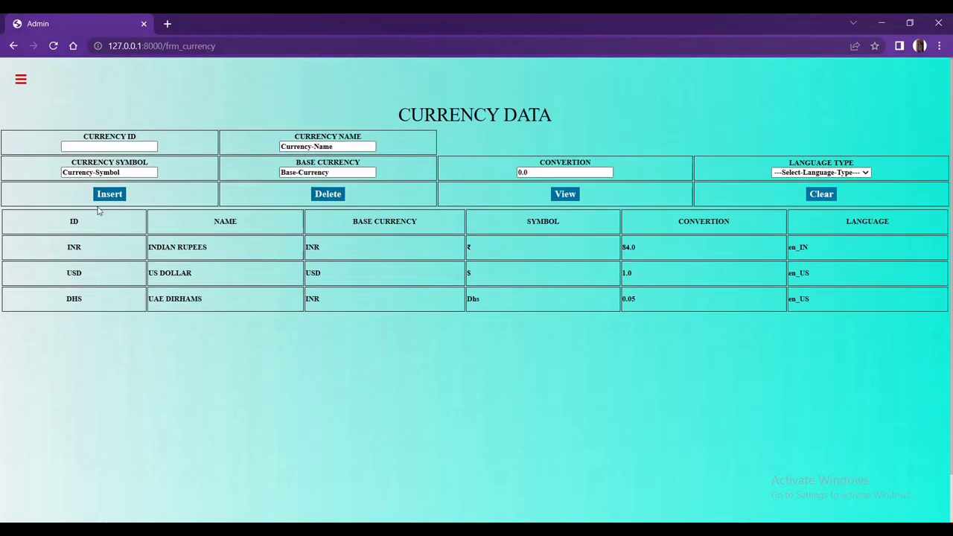
left_click(21, 81)
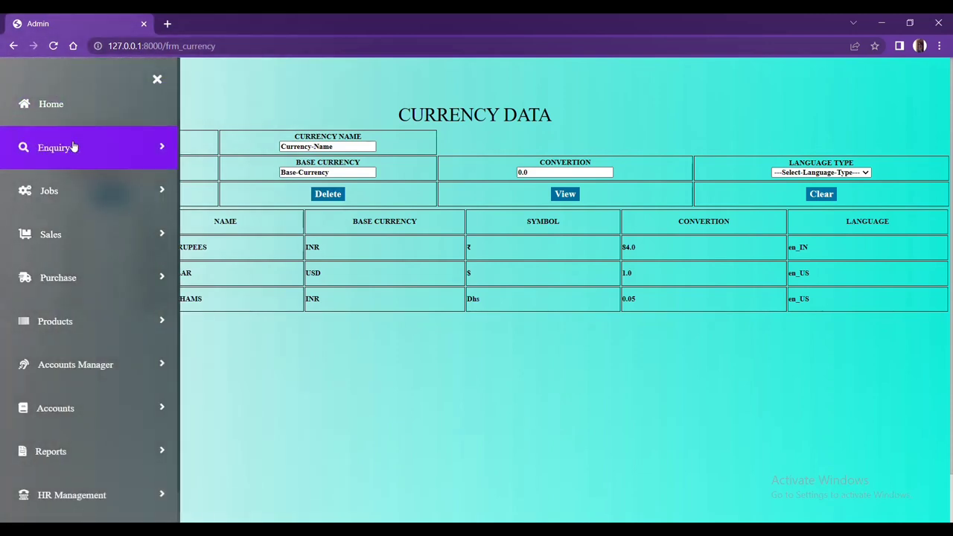
left_click(157, 80)
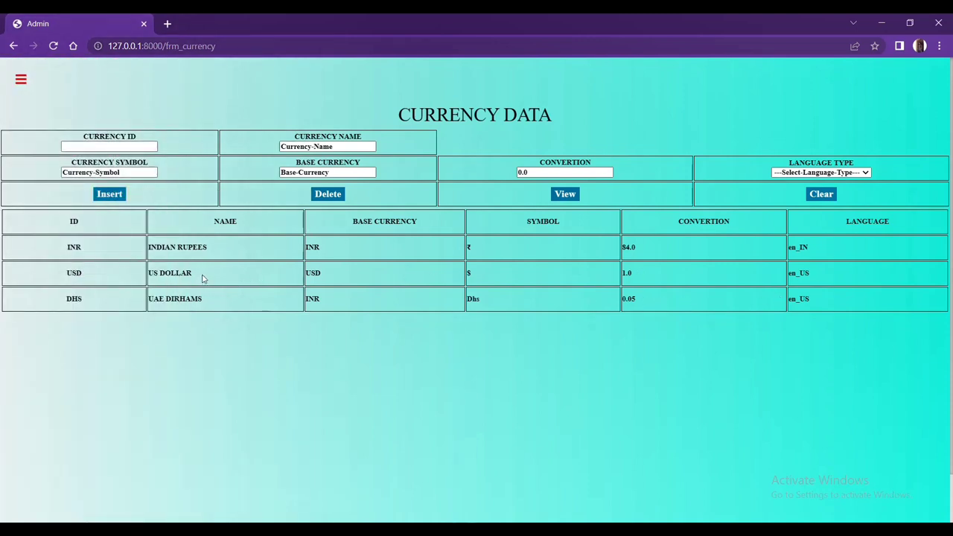
- Open Enquiry for Quote from the menu's Enquiry section to start new enquiry ENQ1000/2022
left_click_drag(202, 277, 140, 277)
left_click(265, 303)
left_click(20, 82)
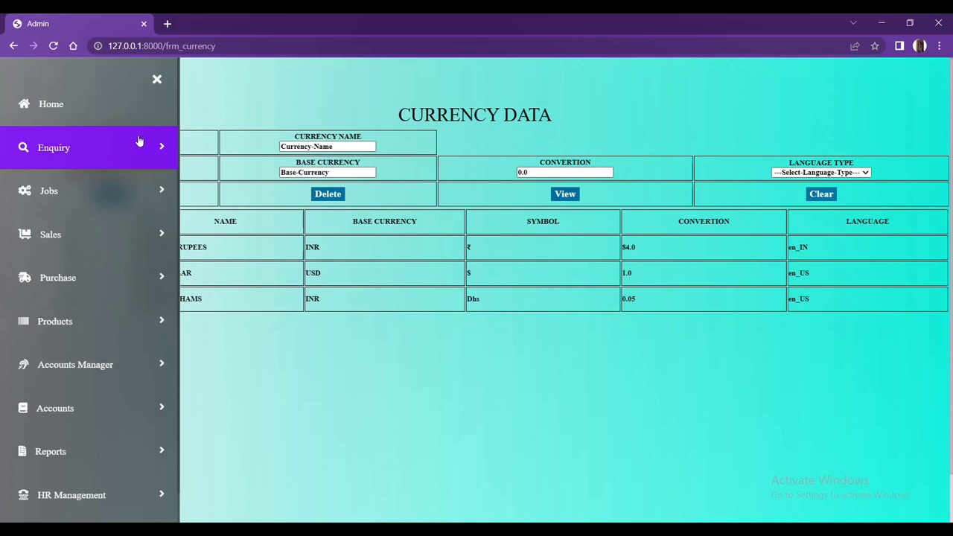
left_click(138, 141)
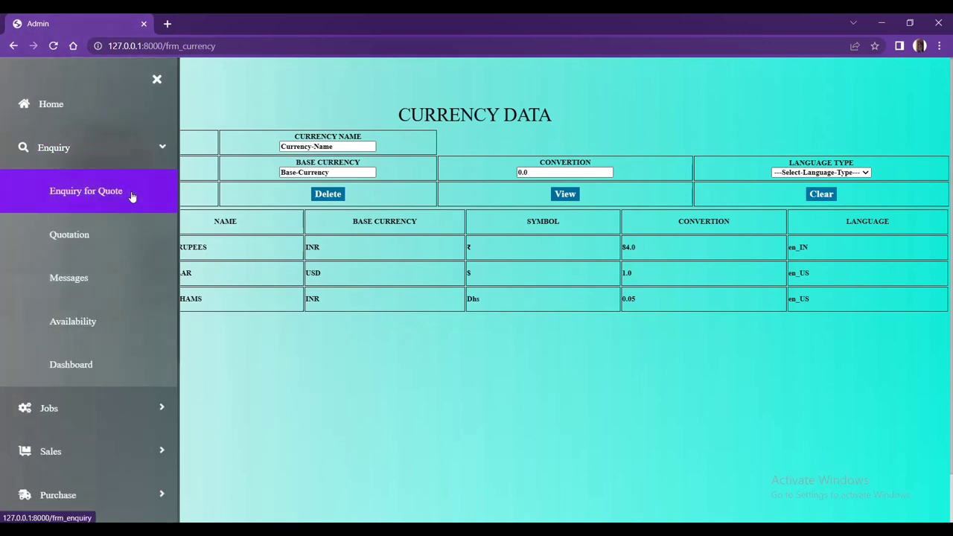
left_click(131, 196)
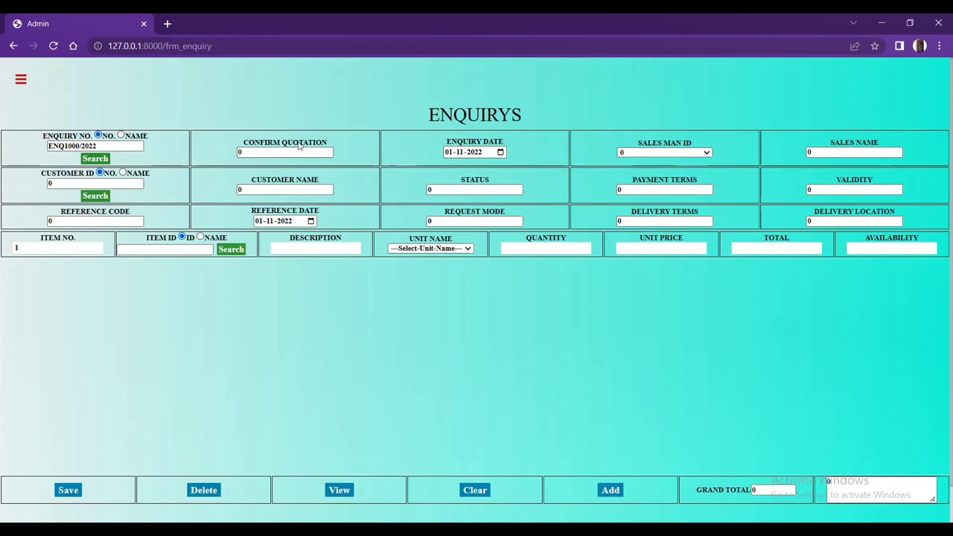
left_click(770, 528)
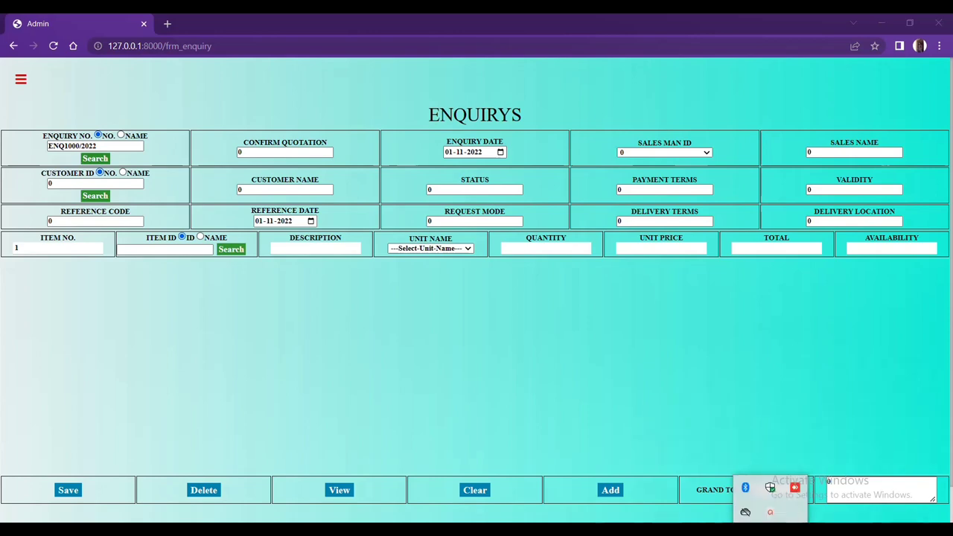
left_click(771, 512)
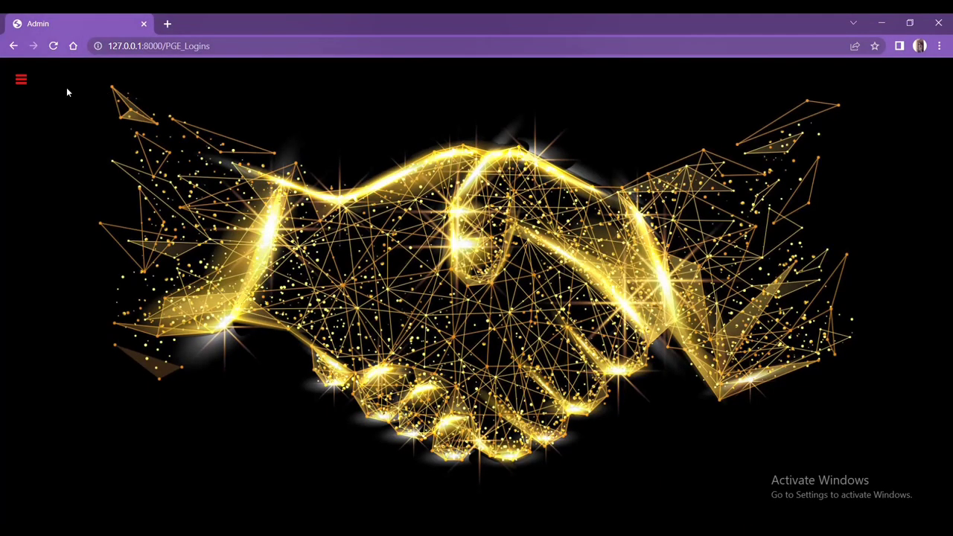
left_click(22, 81)
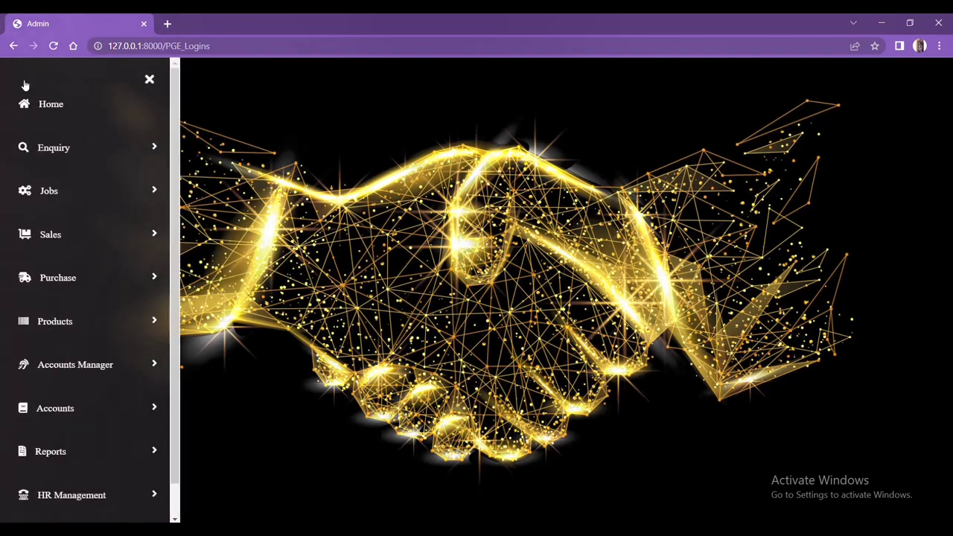
left_click(74, 147)
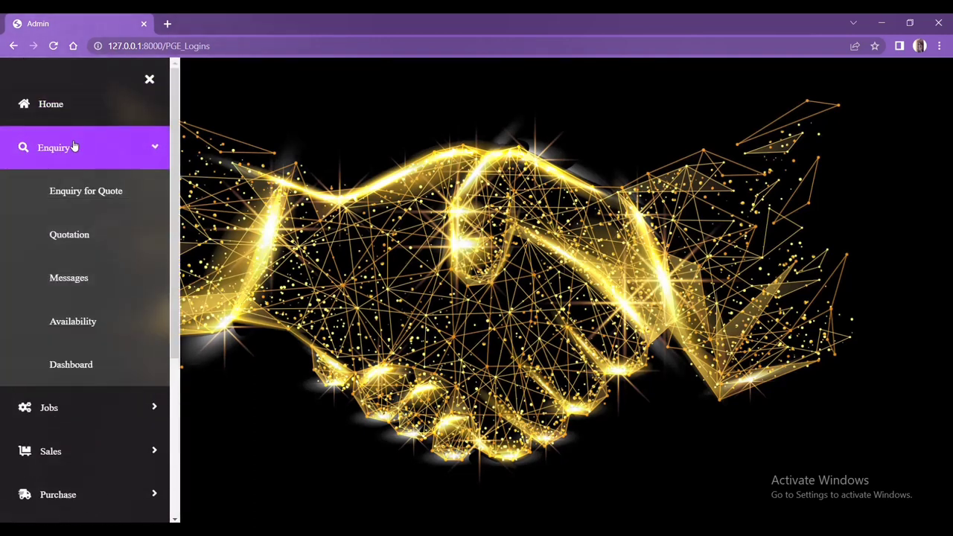
left_click(75, 191)
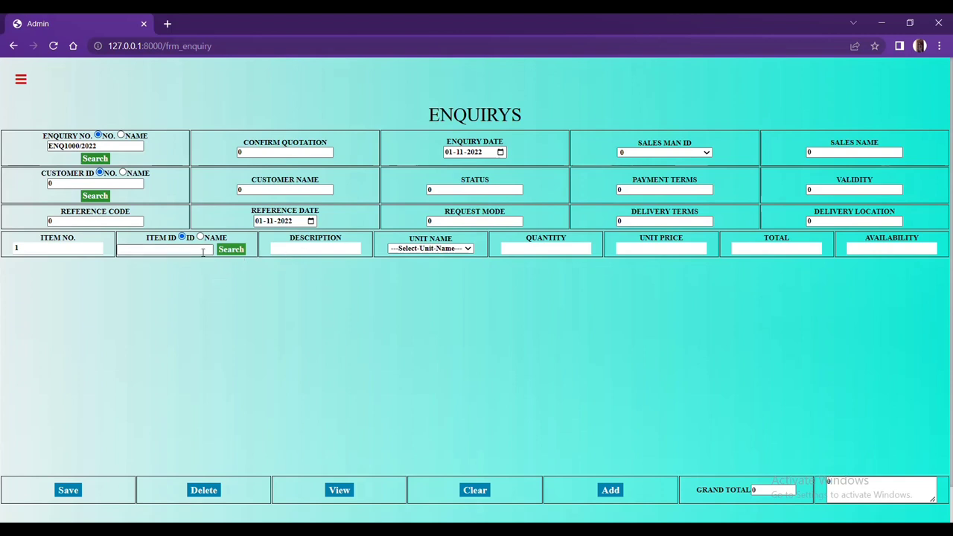
- Look up item PRDCT01 (PEN) and set its unit to NOS, dismissing the stock alerts
left_click(203, 249)
left_click(199, 271)
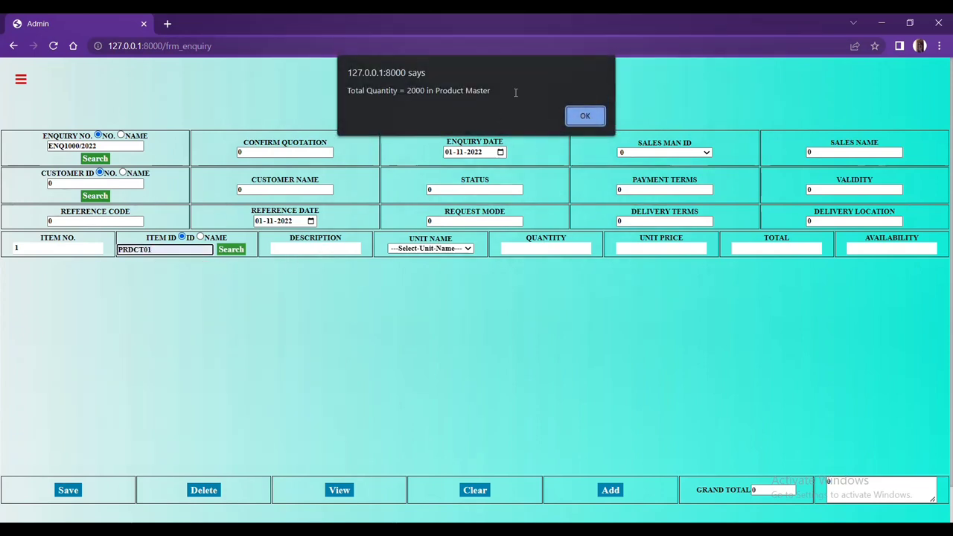
left_click_drag(514, 90, 347, 90)
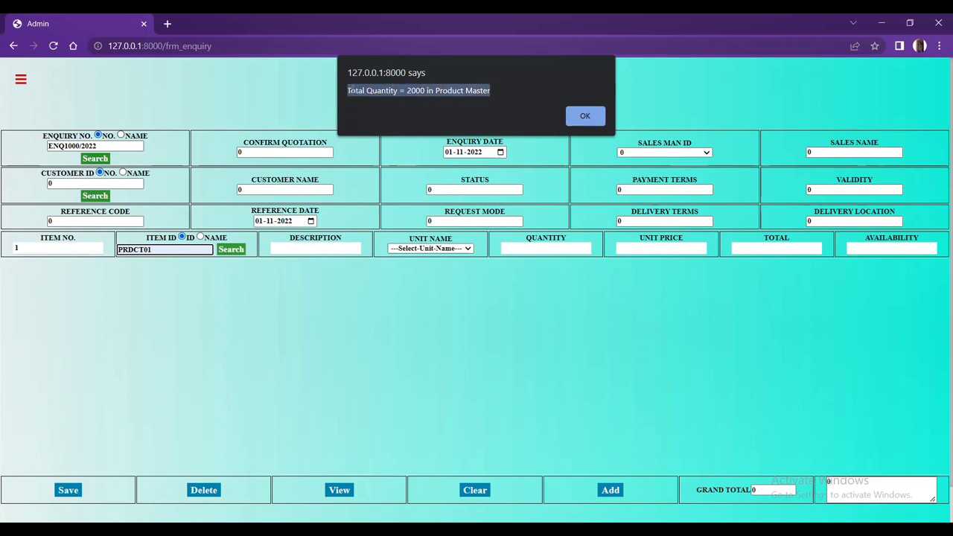
left_click(584, 116)
left_click(427, 248)
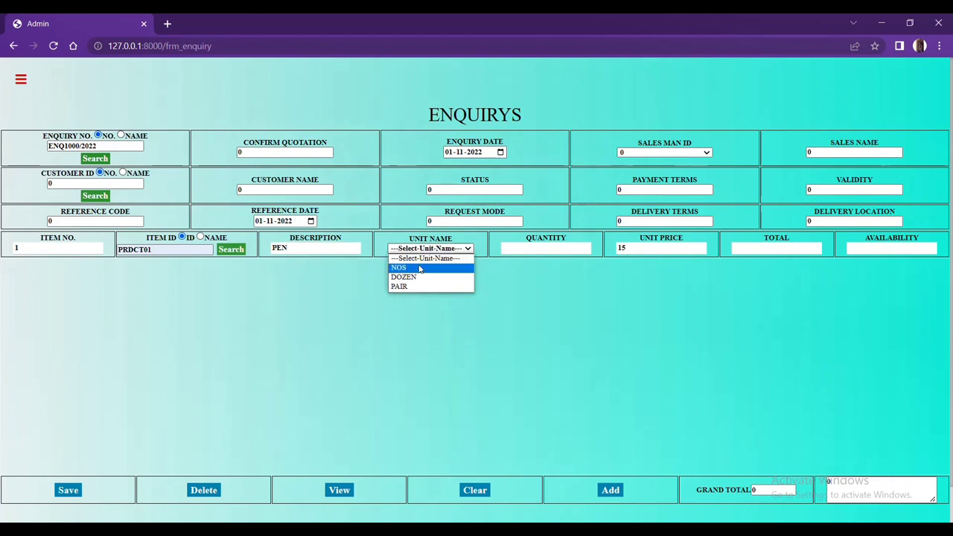
left_click(420, 269)
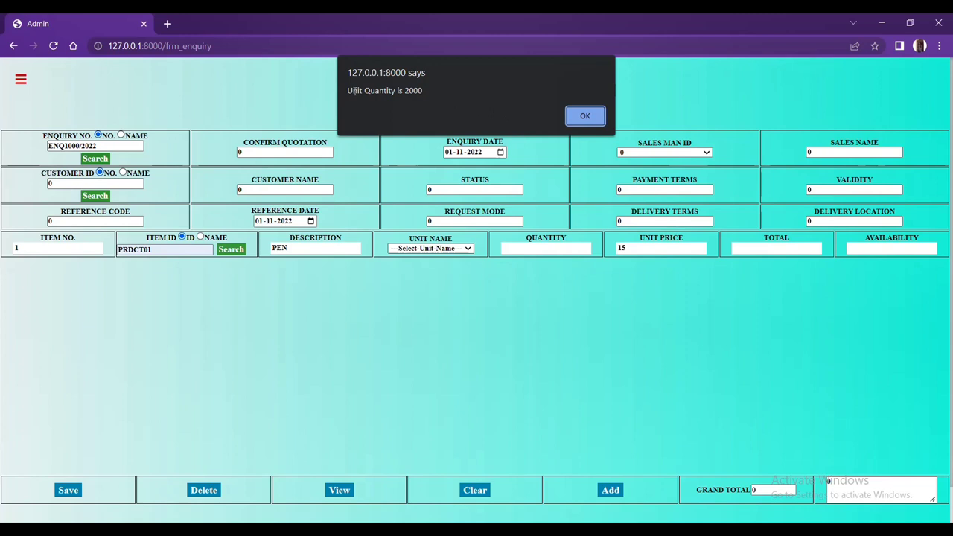
left_click_drag(423, 90, 366, 127)
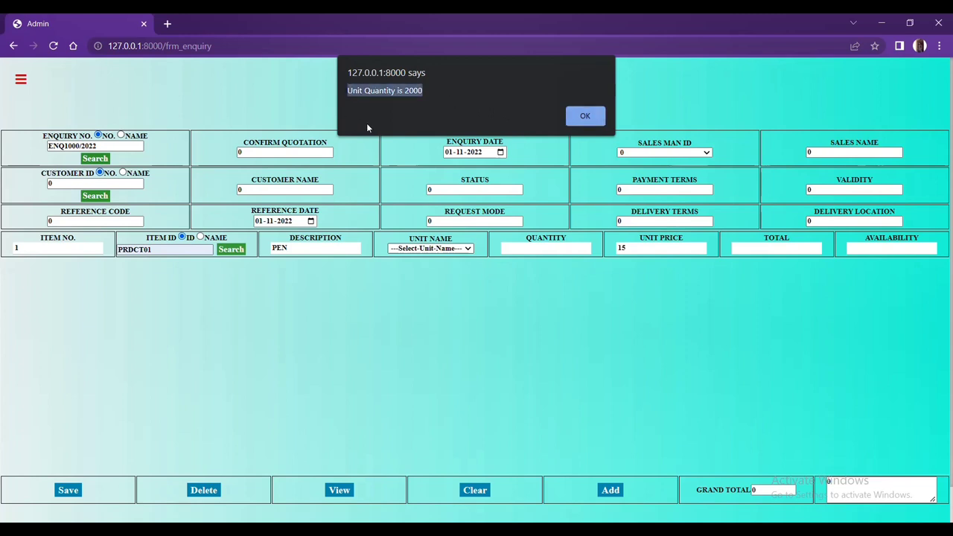
left_click(584, 117)
- Enter quantity 100 at unit price 15, mark it AVAILABLE, and add the PEN line
left_click(553, 252)
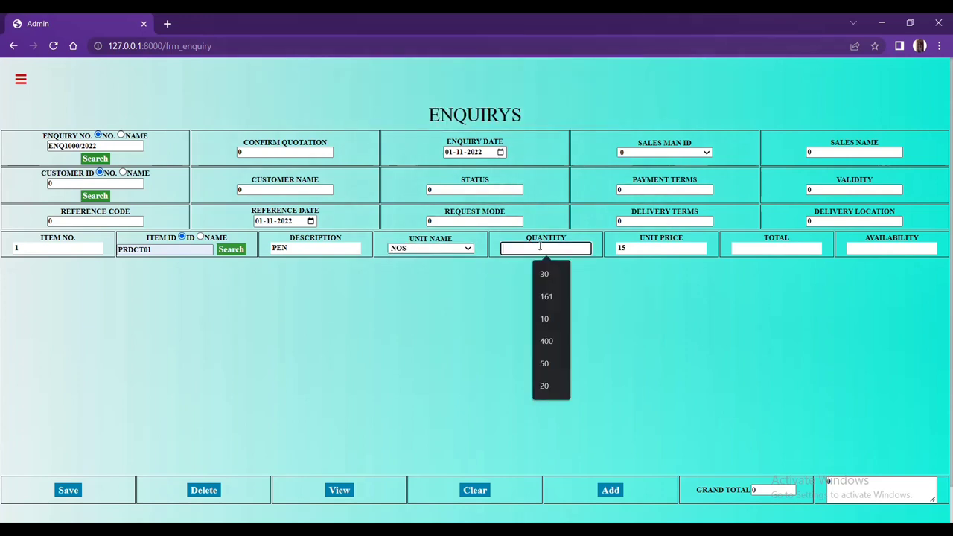
type("100")
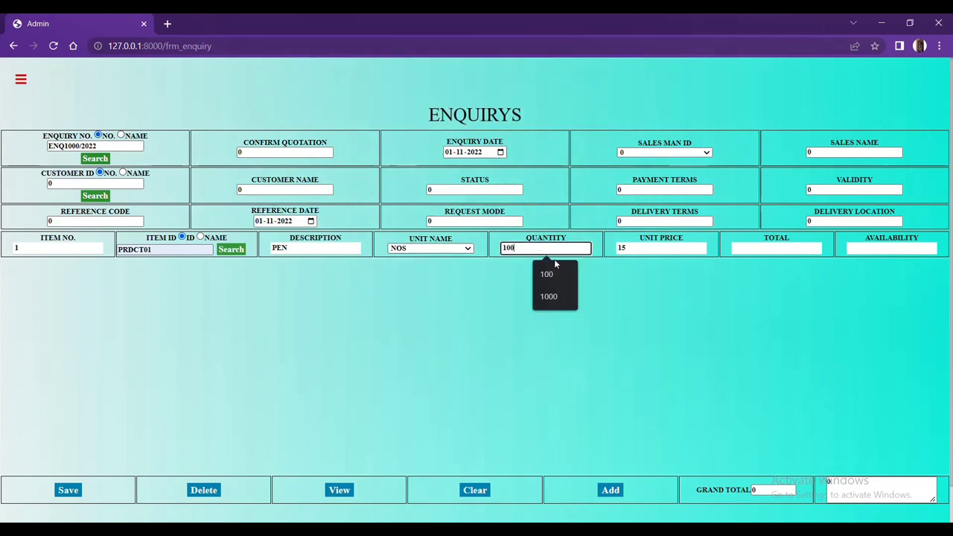
left_click(634, 249)
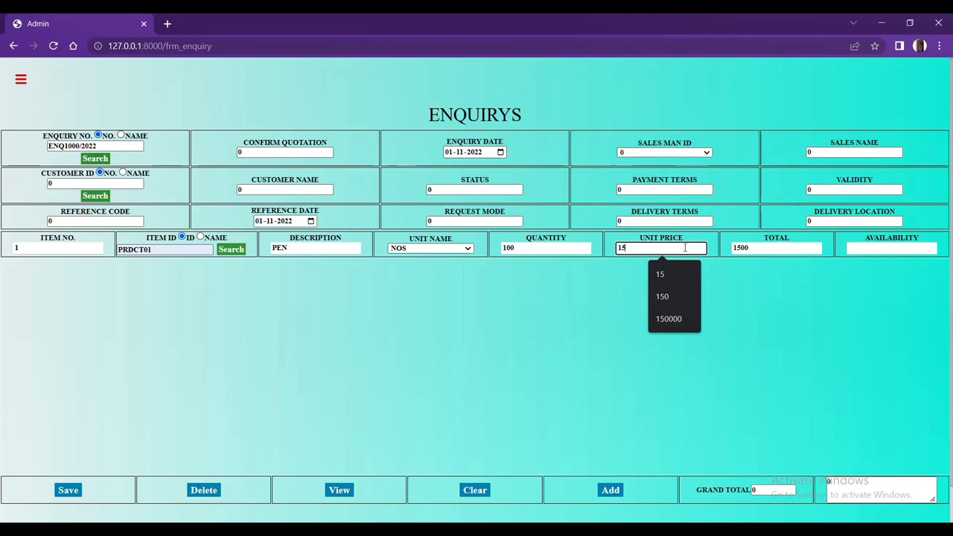
left_click(760, 248)
left_click(886, 248)
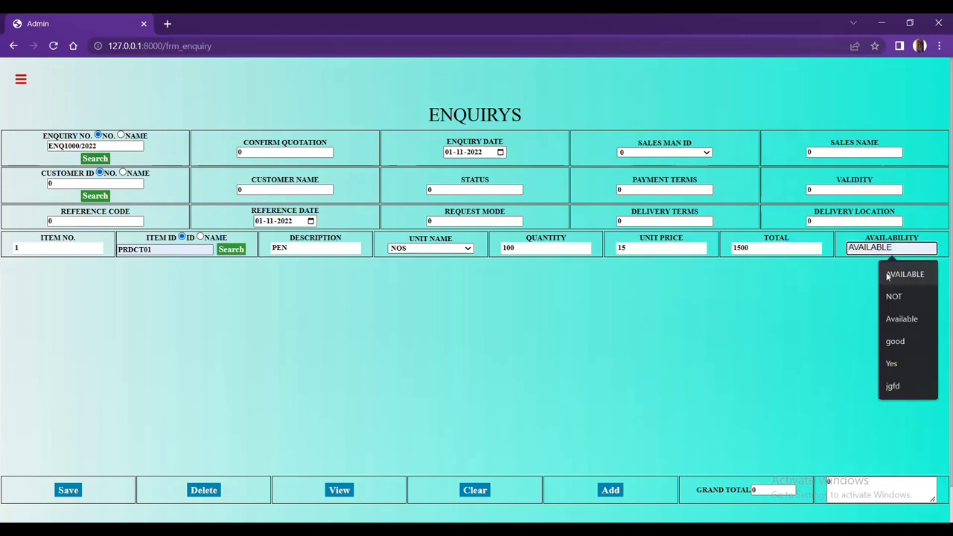
left_click(887, 277)
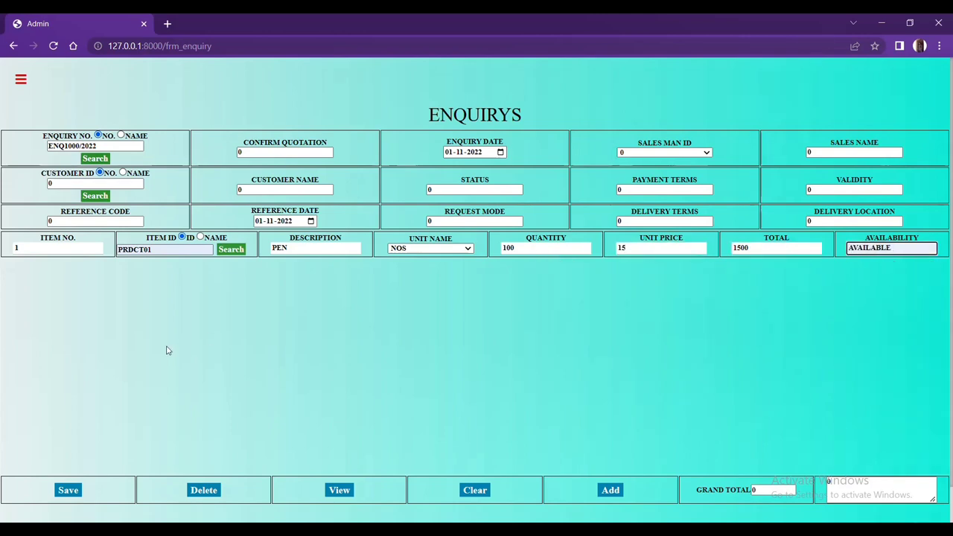
left_click(609, 490)
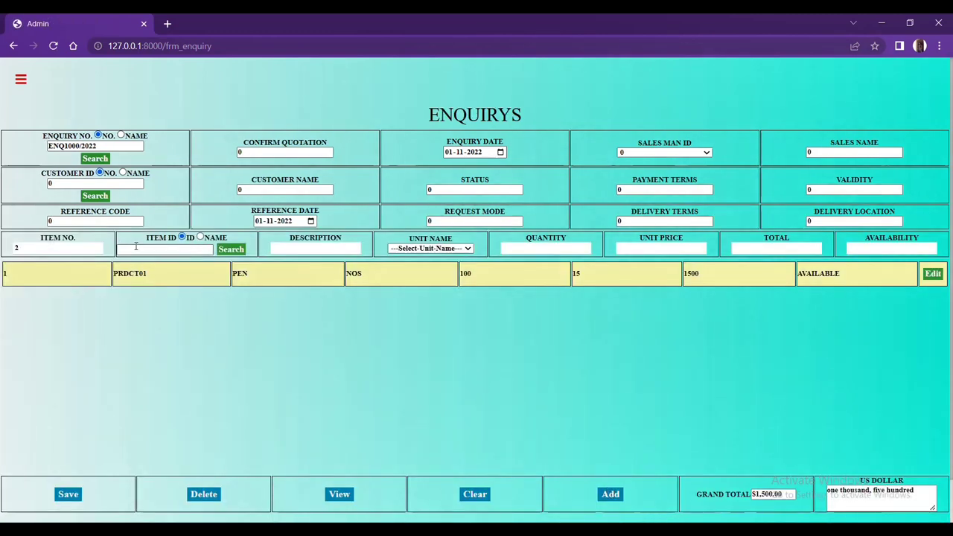
- Look up item PRDCT02 (Plastic,Steel) and set its unit to PAIR, dismissing the stock alerts
left_click(160, 250)
left_click(180, 295)
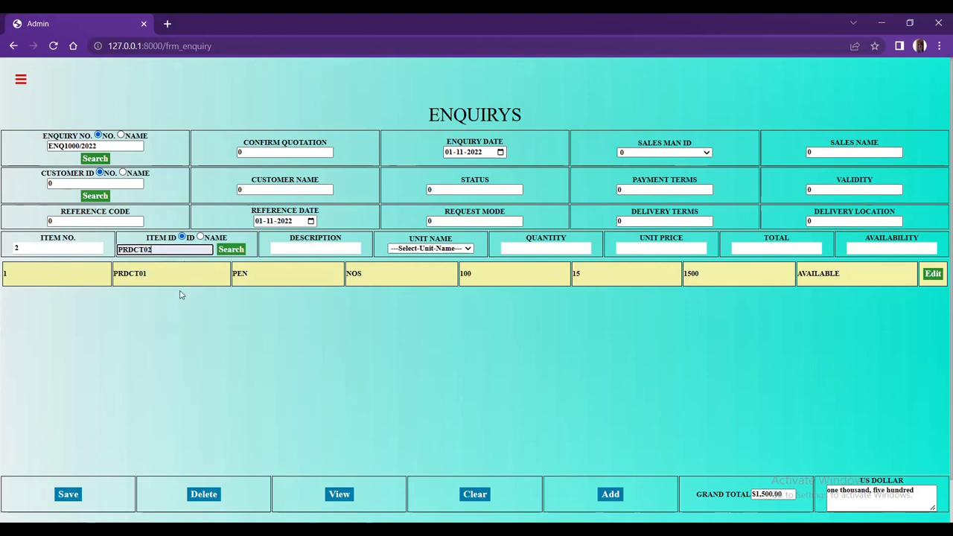
left_click(300, 248)
left_click_drag(489, 91, 350, 91)
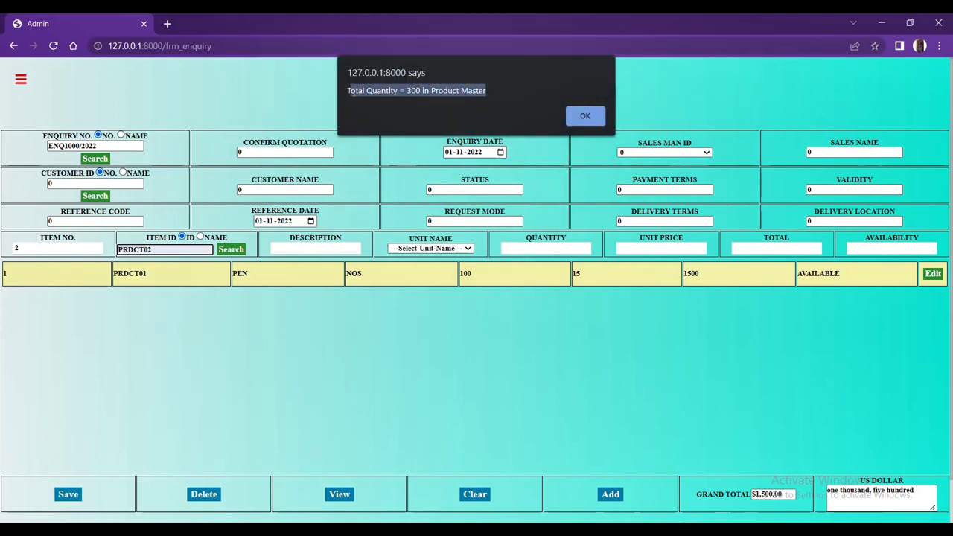
left_click(569, 116)
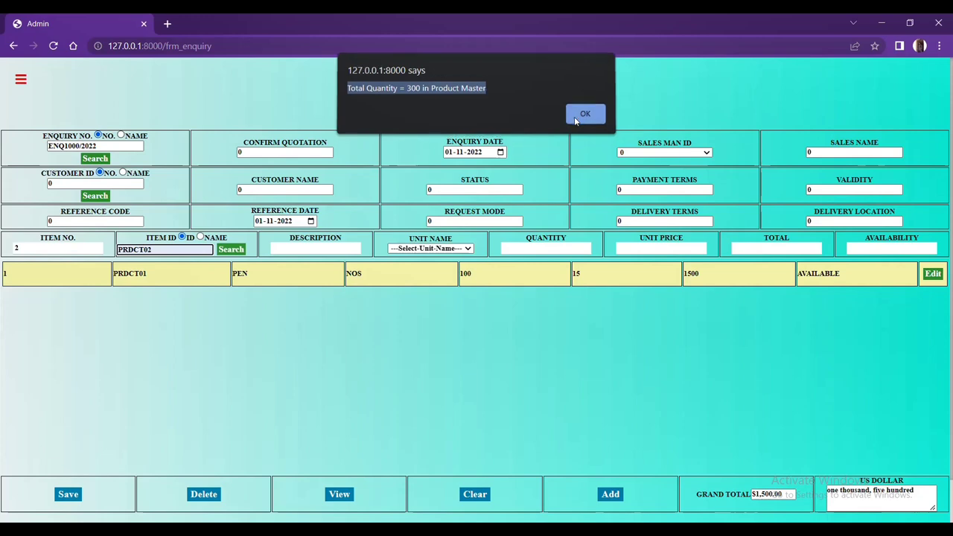
left_click(441, 249)
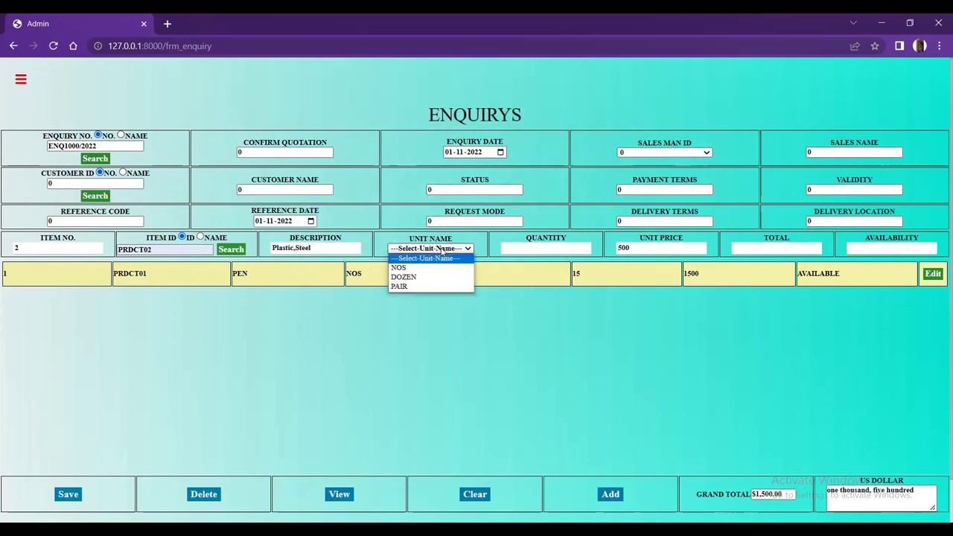
left_click(424, 287)
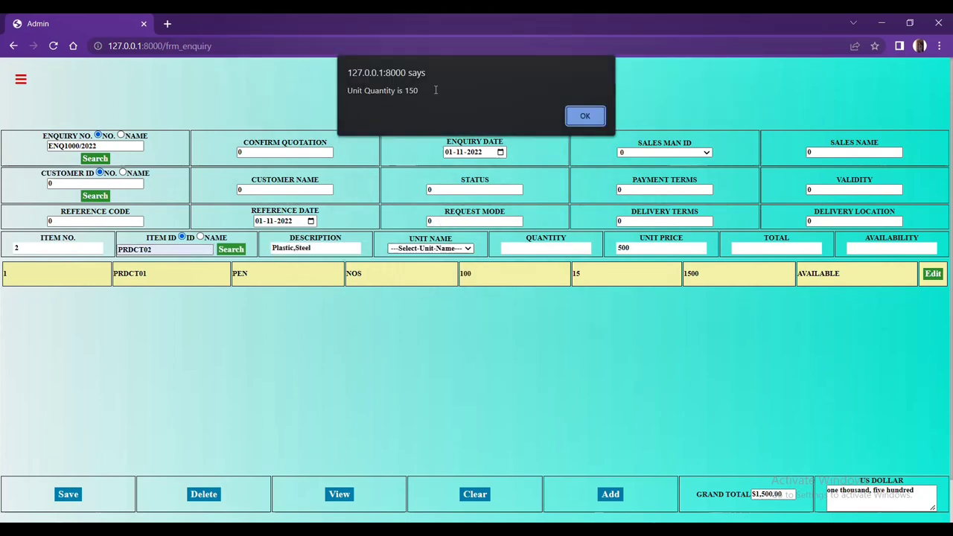
left_click_drag(419, 91, 343, 91)
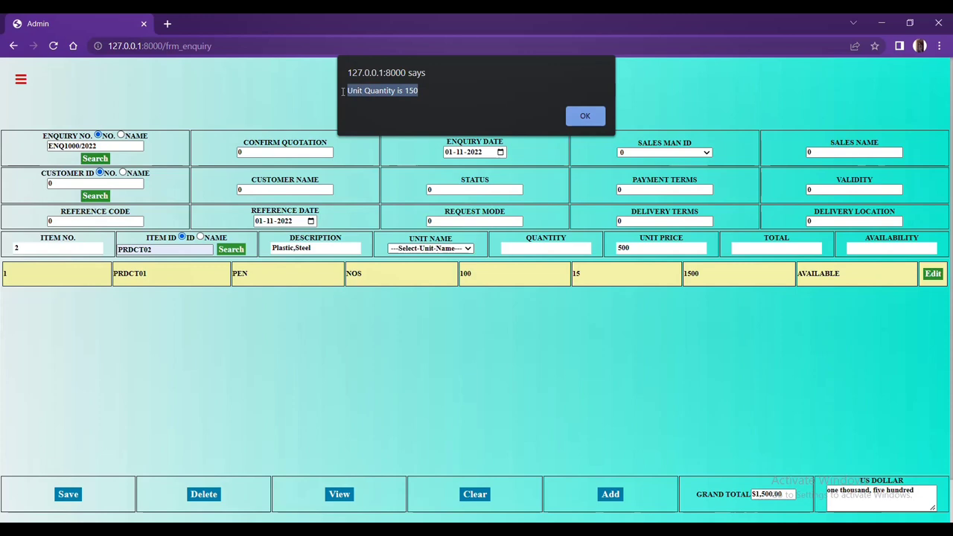
left_click(579, 116)
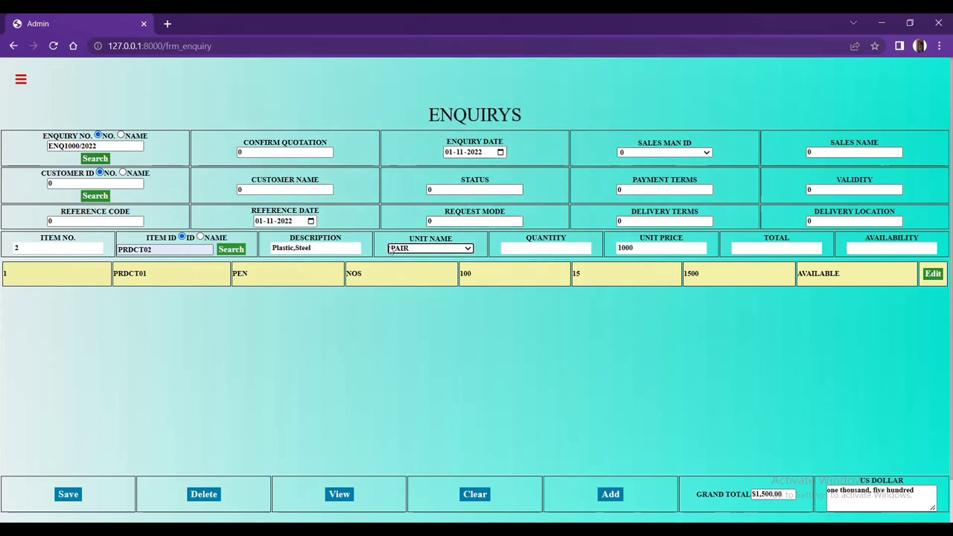
- Enter quantity 20 at unit price 1000, mark it Available, and add it as line 2
left_click(548, 248)
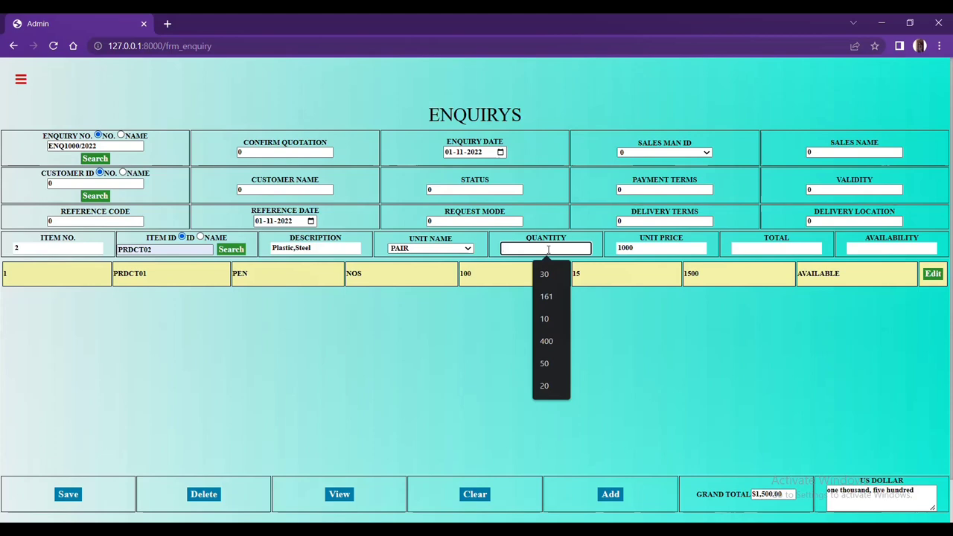
type("20")
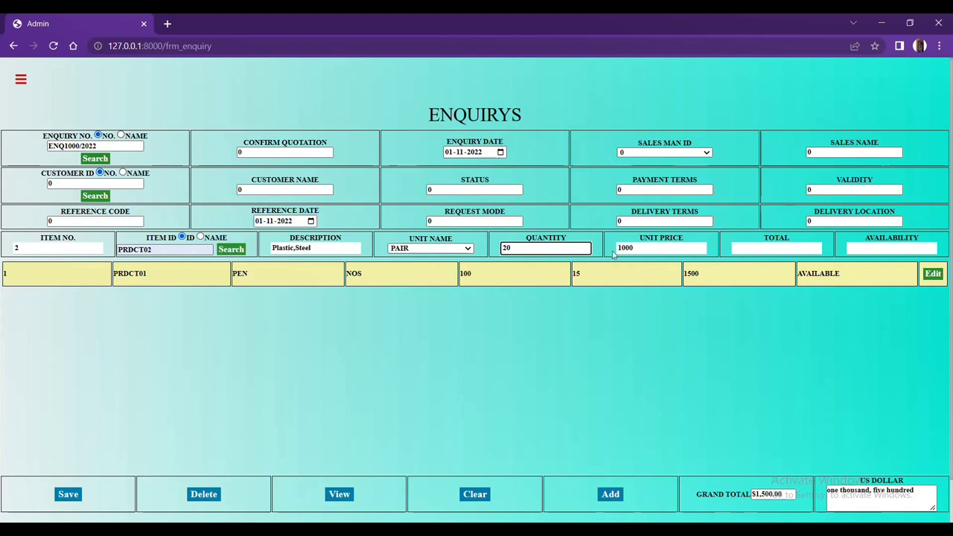
left_click(668, 250)
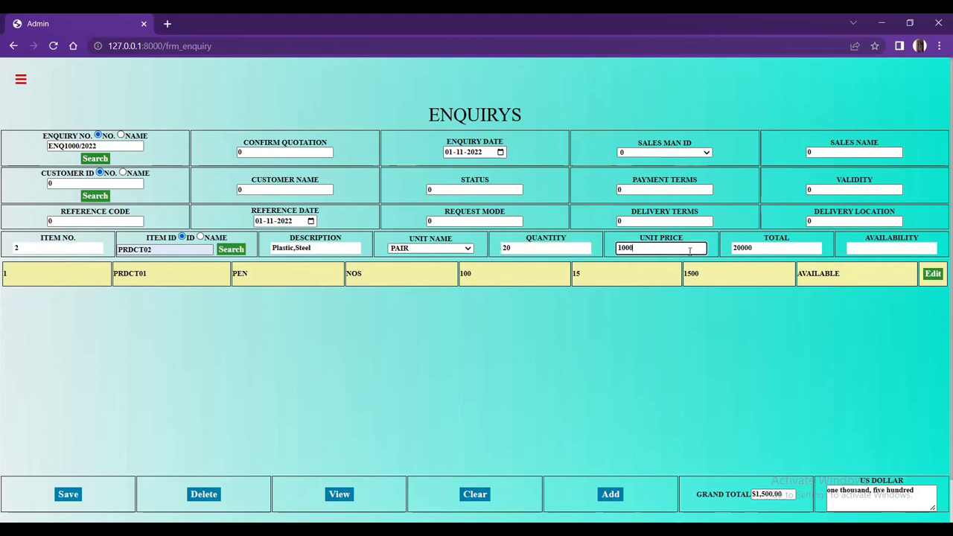
left_click(775, 251)
left_click(856, 251)
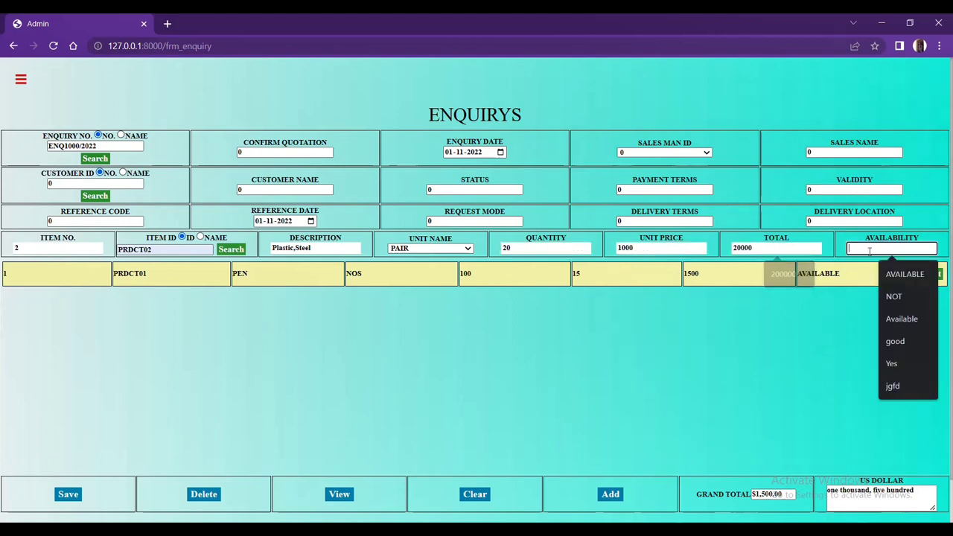
left_click(902, 318)
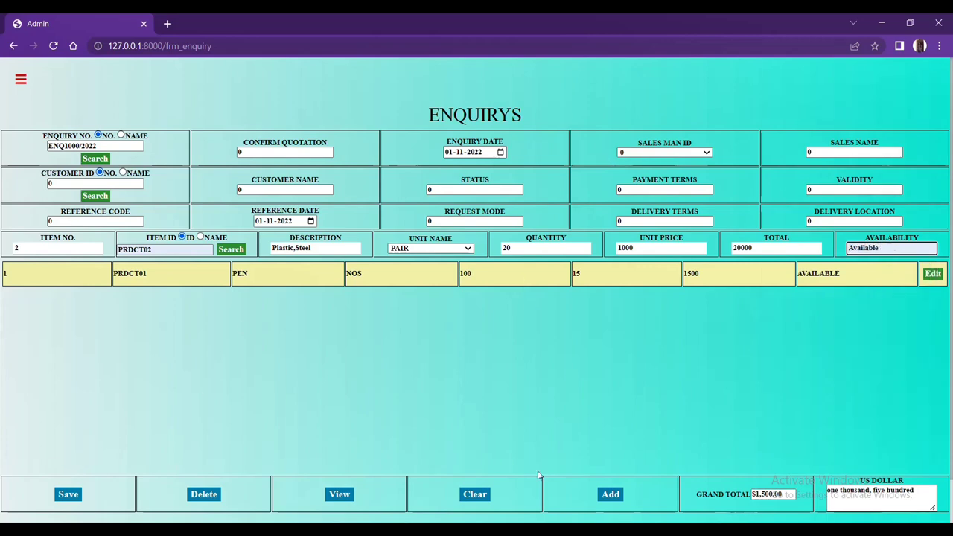
left_click(608, 495)
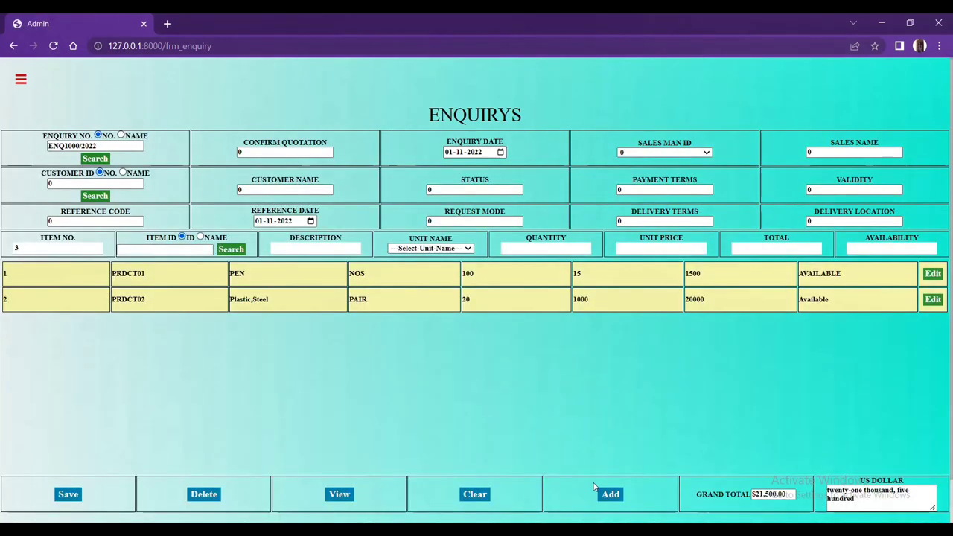
- Assign the second salesman and customer ARAB BUILDERS to the enquiry
left_click(646, 151)
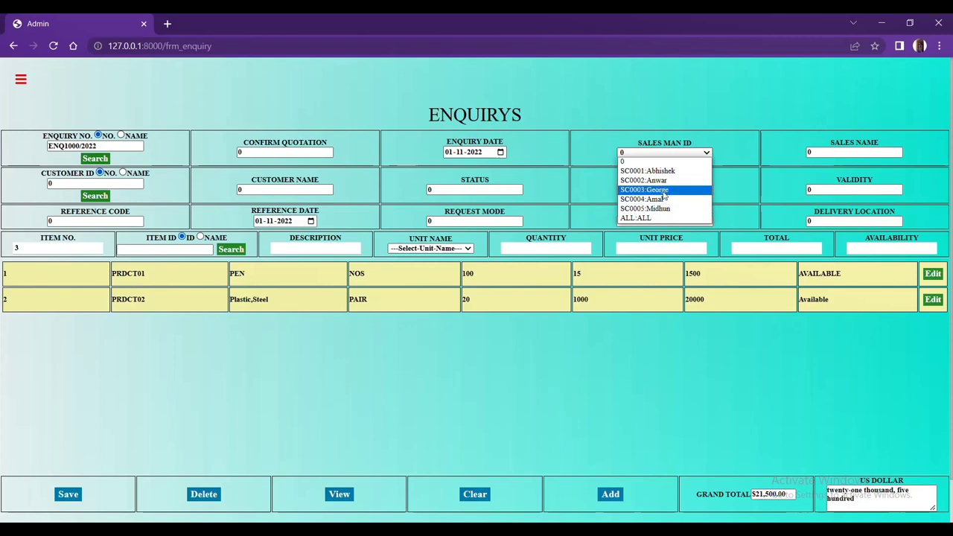
left_click(656, 180)
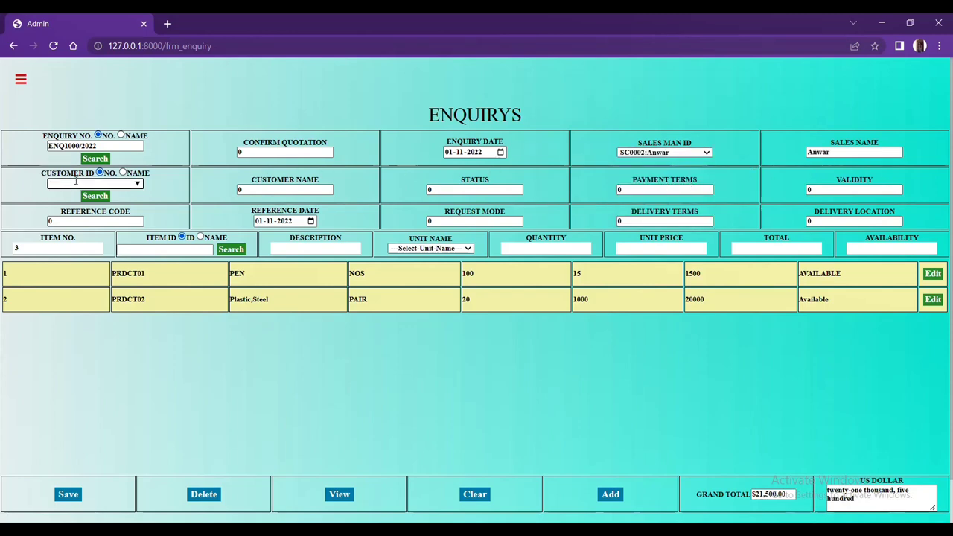
left_click(88, 184)
left_click(104, 272)
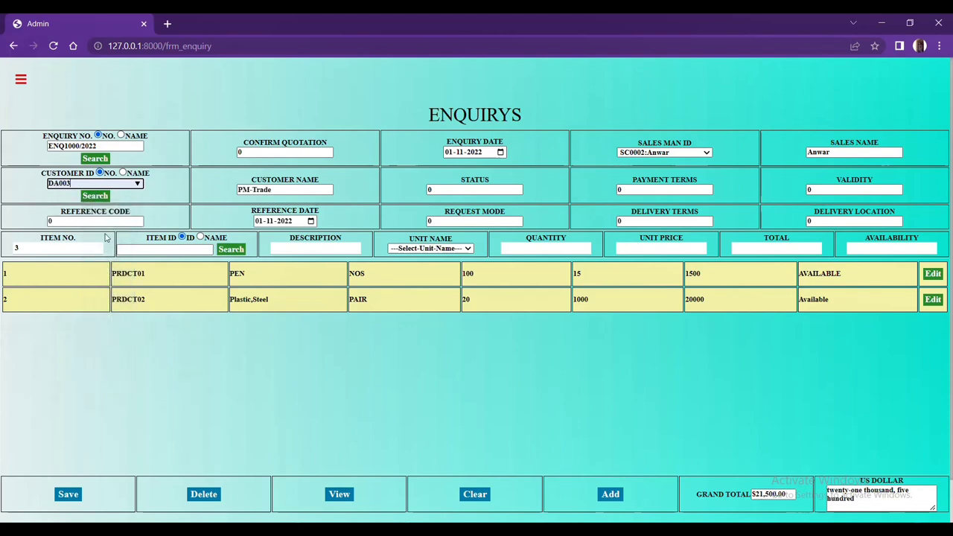
key("BackSpace")
left_click(101, 253)
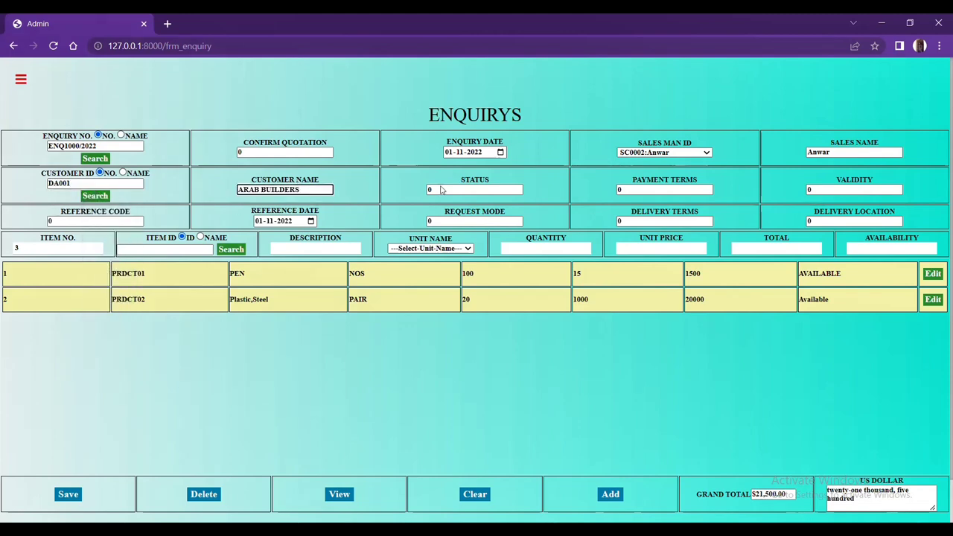
- Set status to By mail, payment terms to 3 Days and validity to 5 Days
left_click(486, 190)
key("BackSpace")
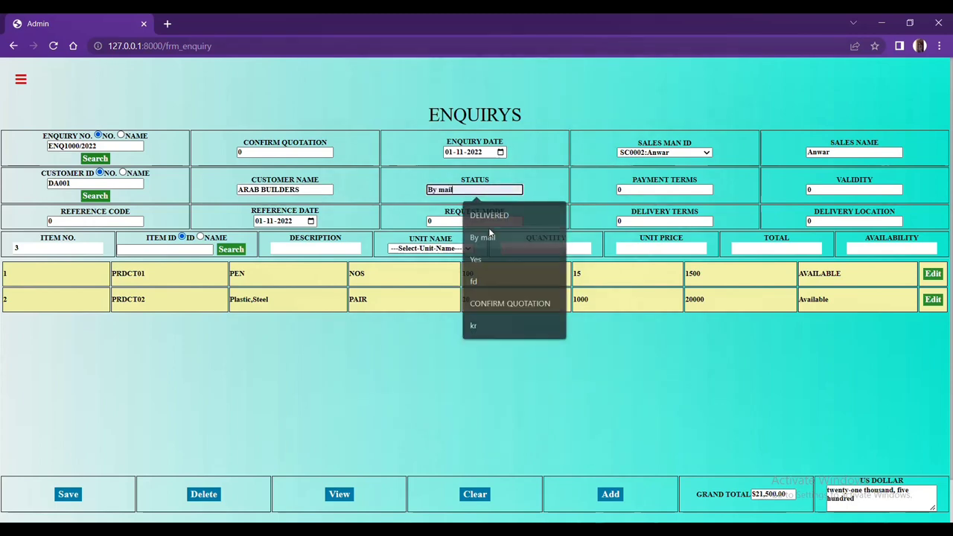
left_click(489, 235)
left_click(638, 190)
key("BackSpace")
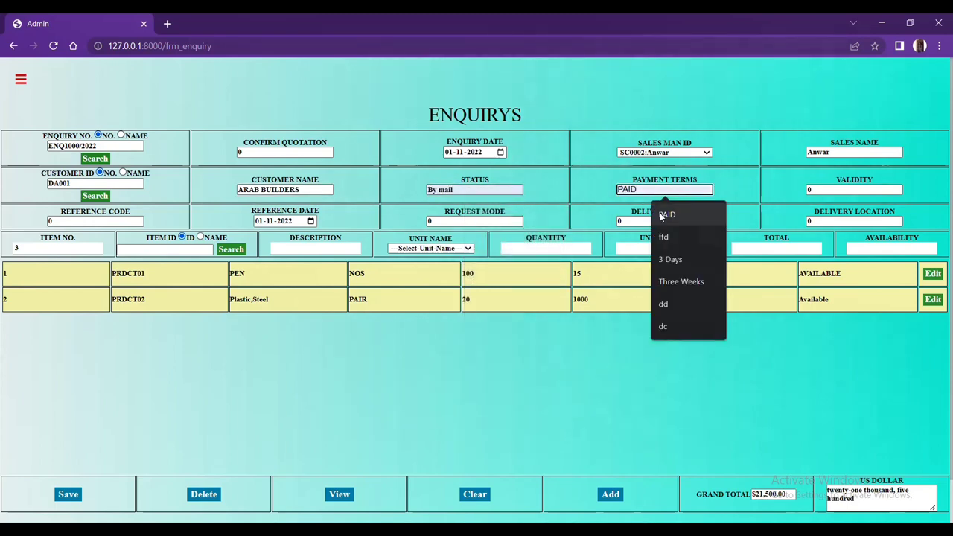
left_click(683, 262)
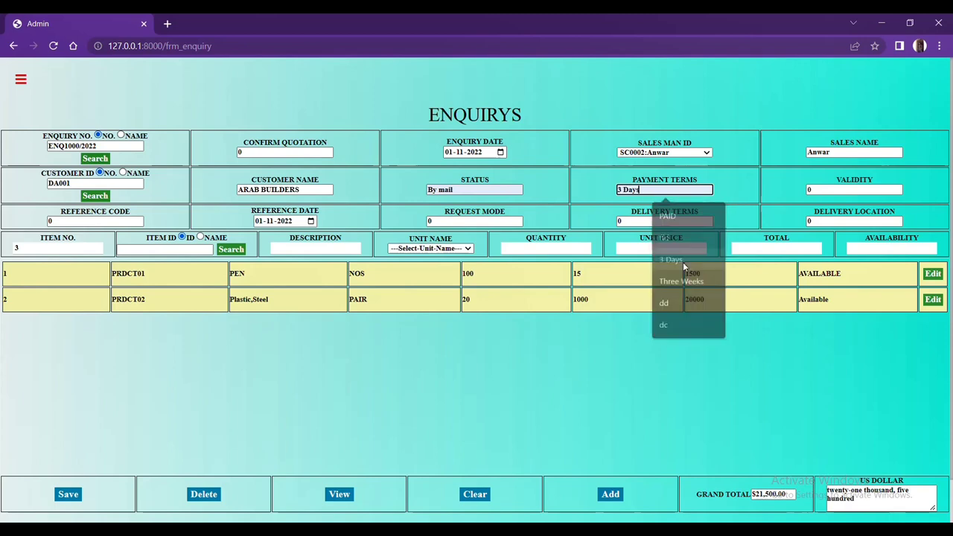
left_click(847, 190)
key("BackSpace")
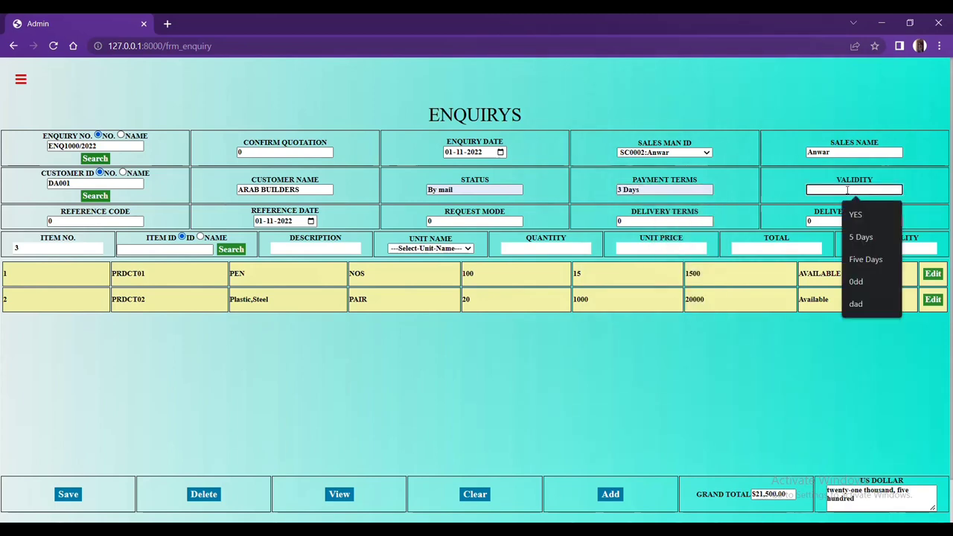
left_click(860, 238)
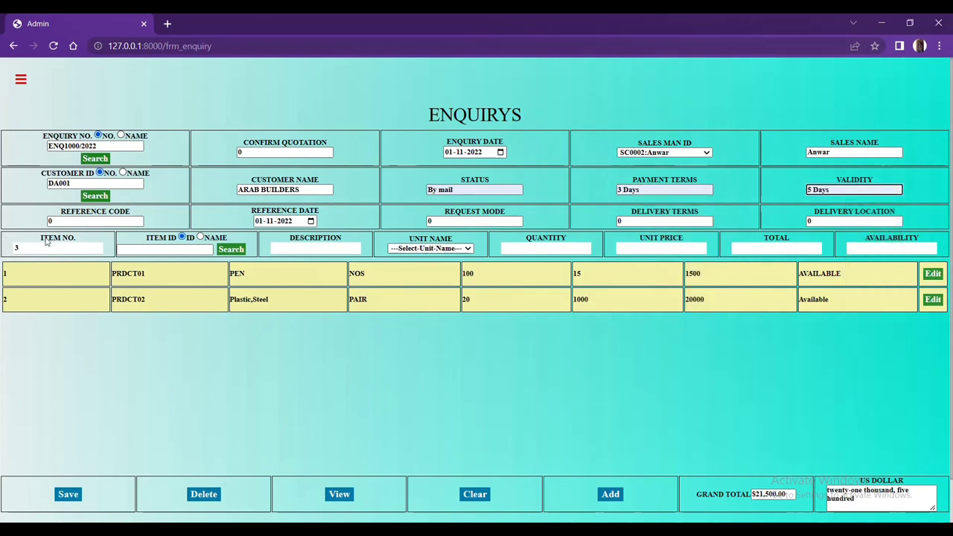
- Set request mode to By mail, delivery terms to 5 Days and location to Palakad
left_click(472, 221)
key("BackSpace")
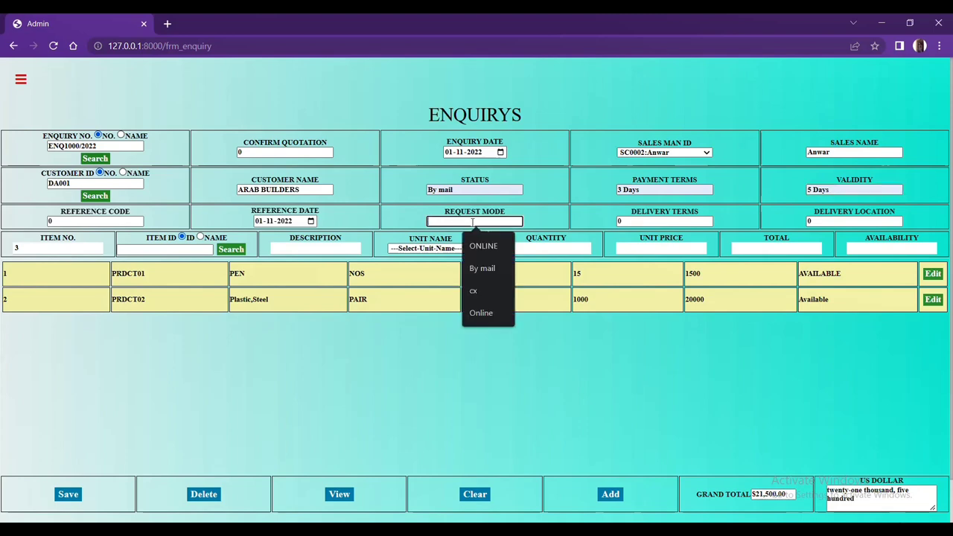
left_click(477, 270)
left_click(659, 221)
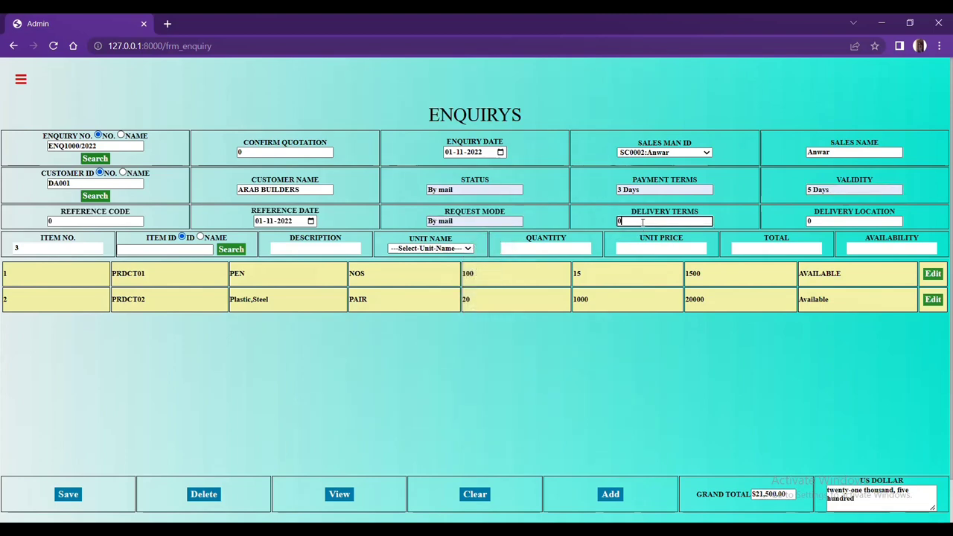
key("BackSpace")
left_click(670, 290)
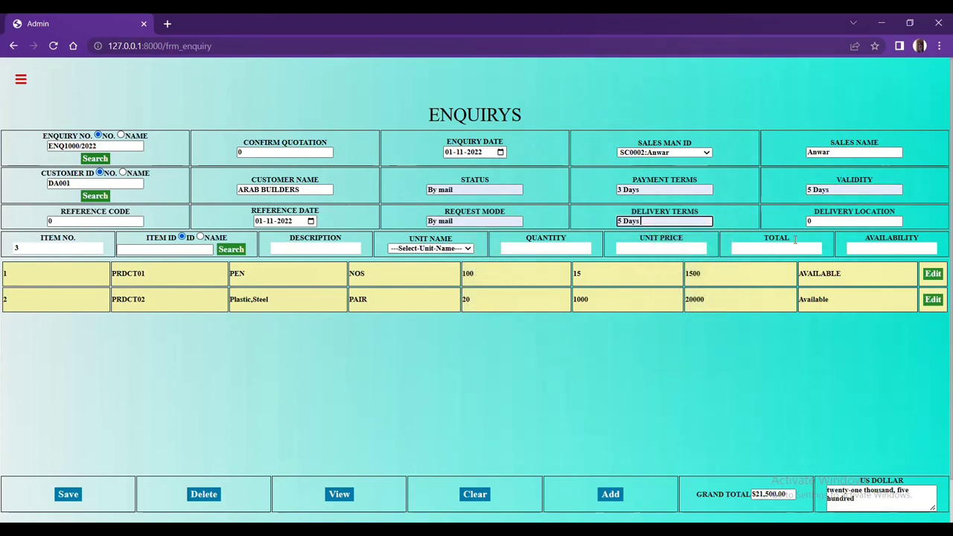
left_click(826, 221)
key("BackSpace")
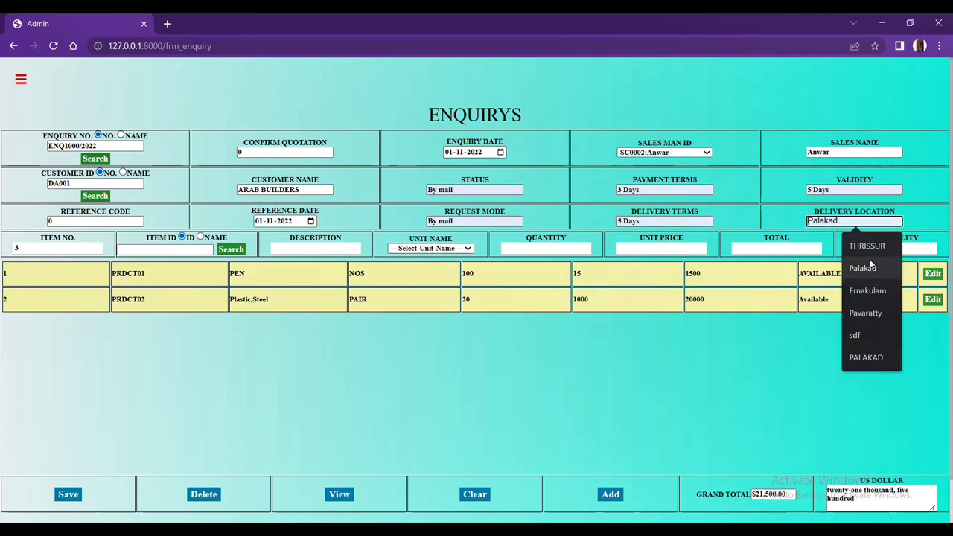
left_click(864, 268)
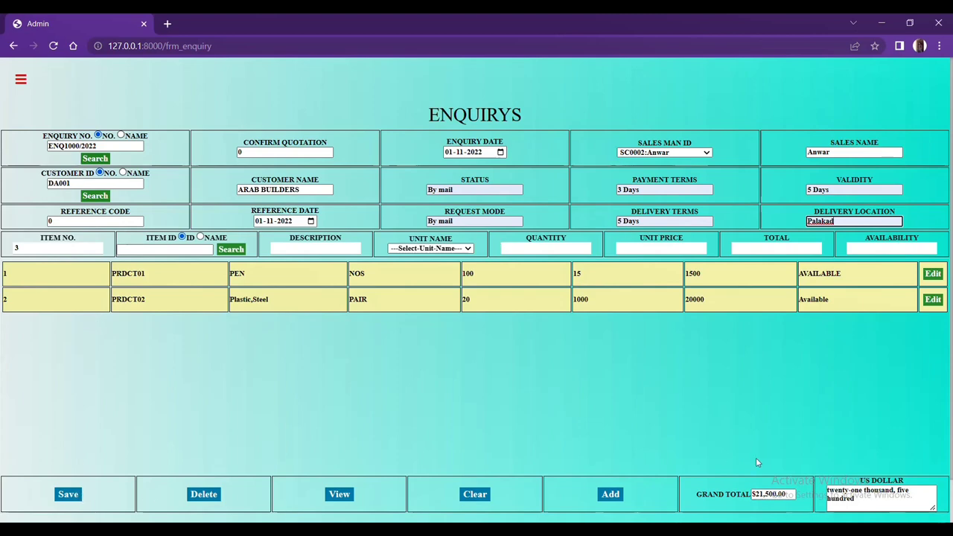
- Check the grand total, save enquiry ENQ1000/2022 and acknowledge the saved confirmation
left_click_drag(783, 497, 753, 499)
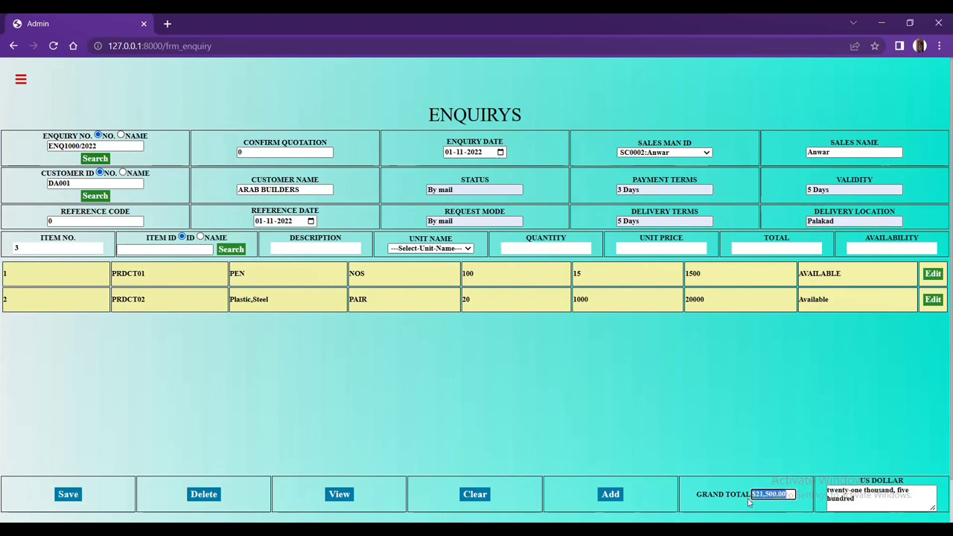
left_click_drag(858, 498, 823, 488)
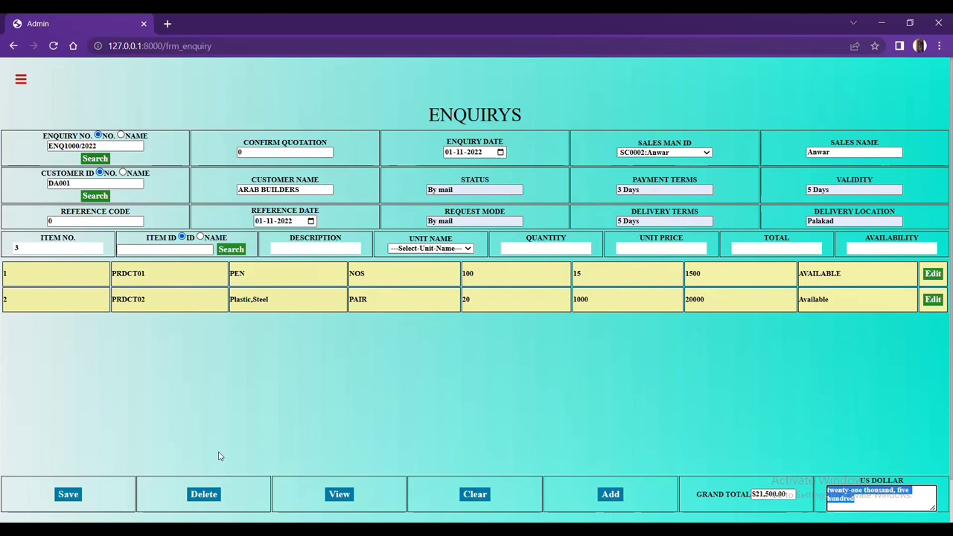
left_click(71, 496)
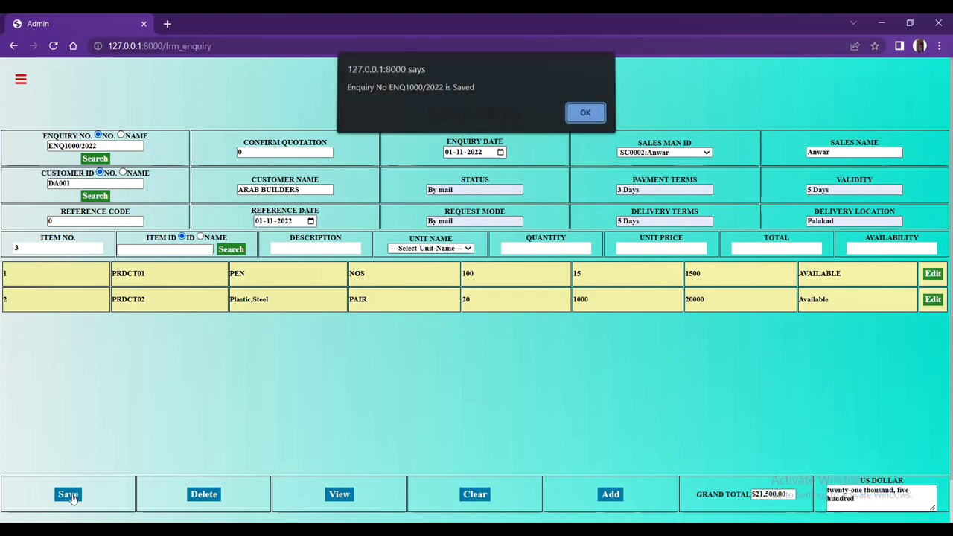
left_click_drag(487, 104, 337, 94)
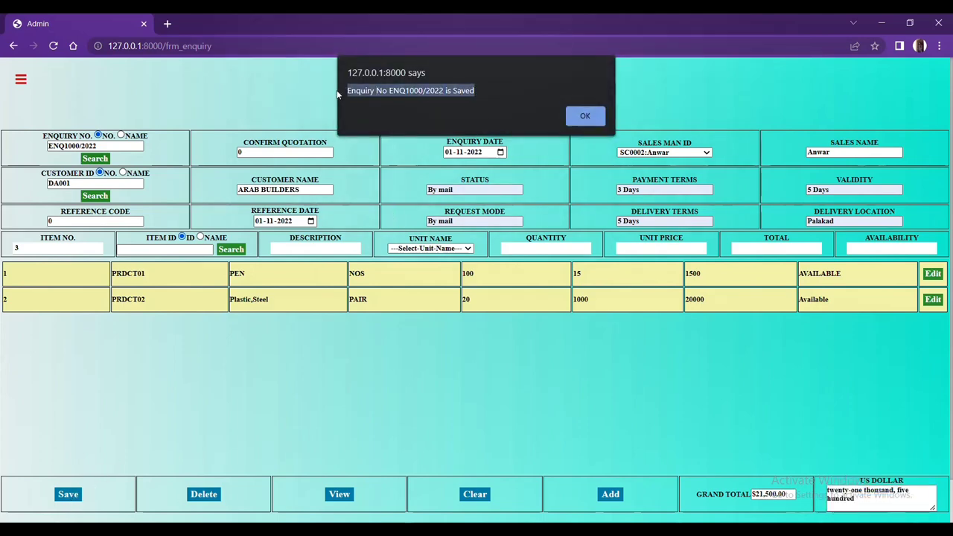
left_click(583, 117)
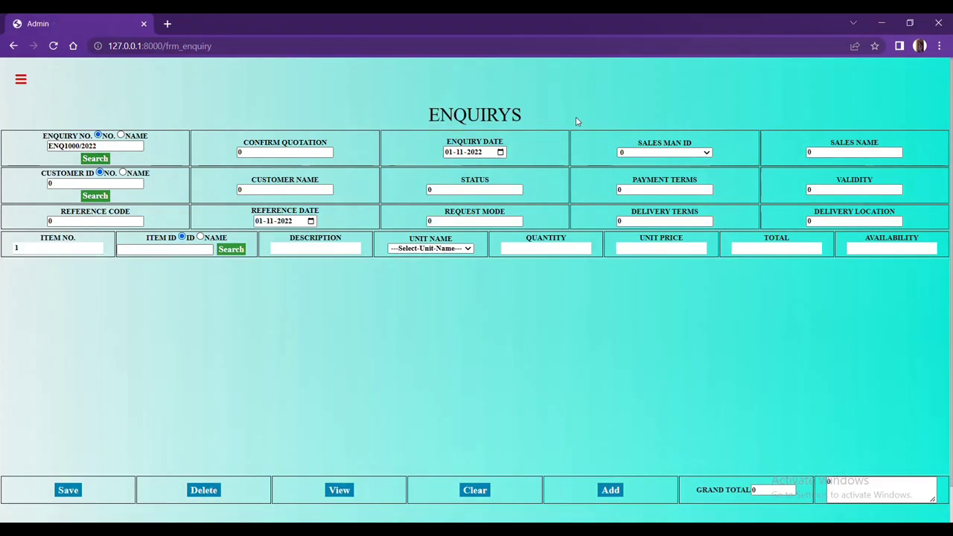
- Open the Enquiry Report from the menu's Reports section
left_click(22, 81)
scroll(95, 402, "down", 1)
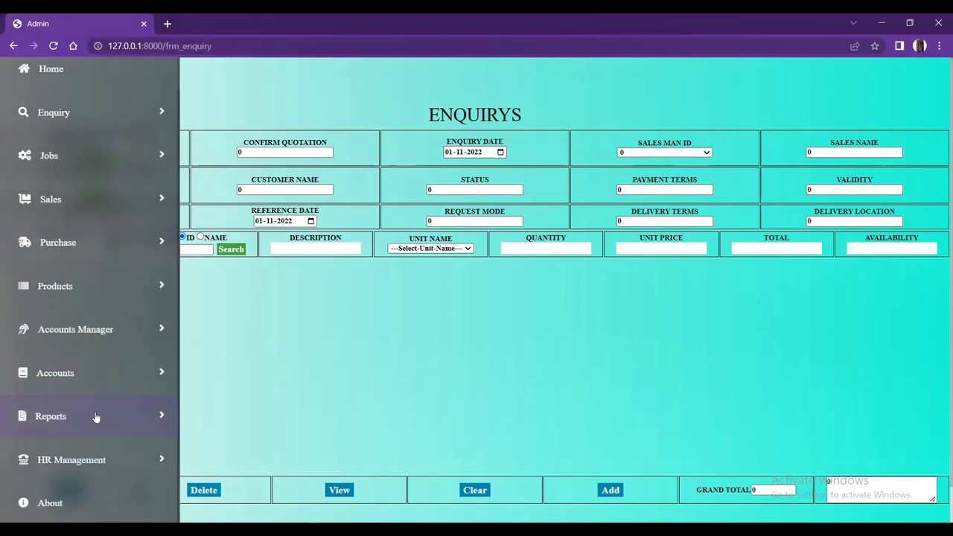
left_click(96, 419)
scroll(96, 419, "down", 4)
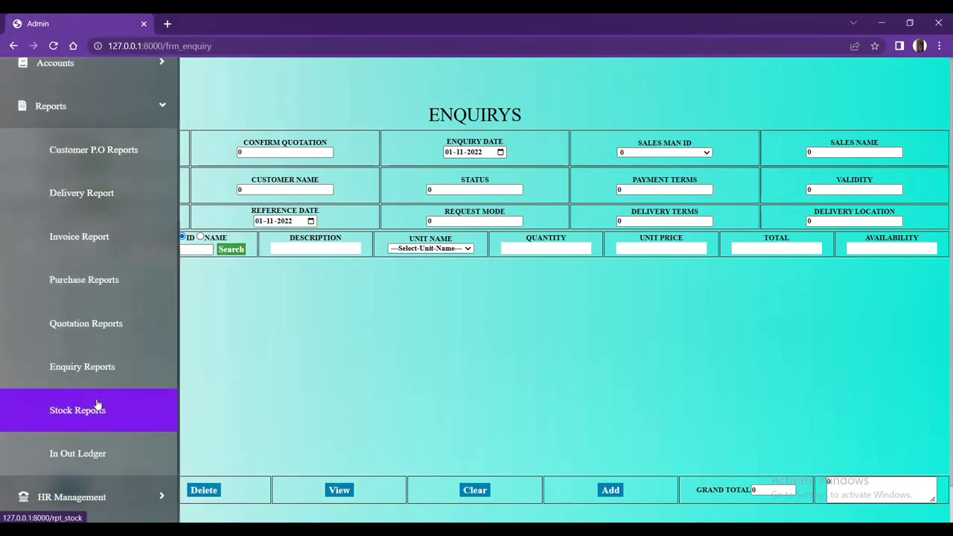
left_click(82, 367)
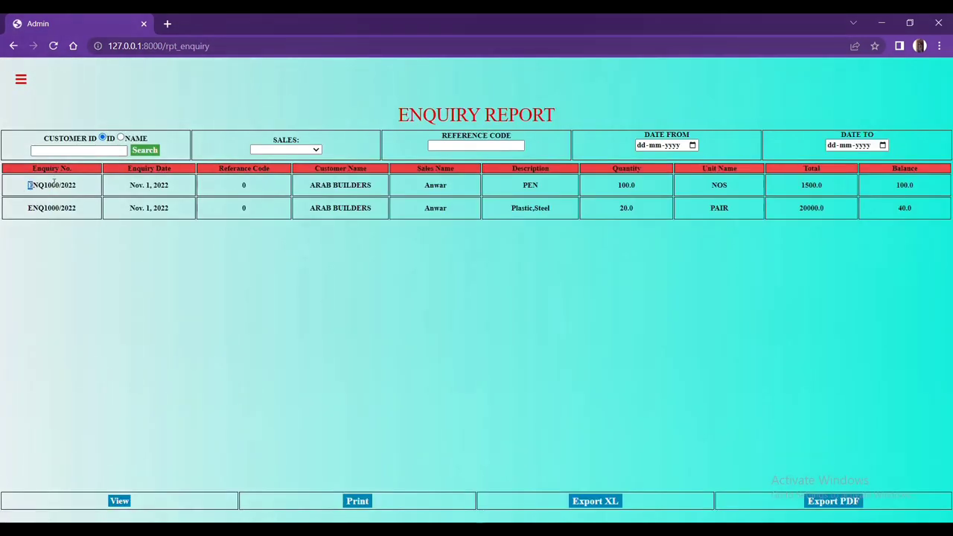
- Review the two ENQ1000/2022 rows: PEN and Plastic,Steel descriptions, NOS/PAIR units, and balances
left_click_drag(29, 186, 914, 210)
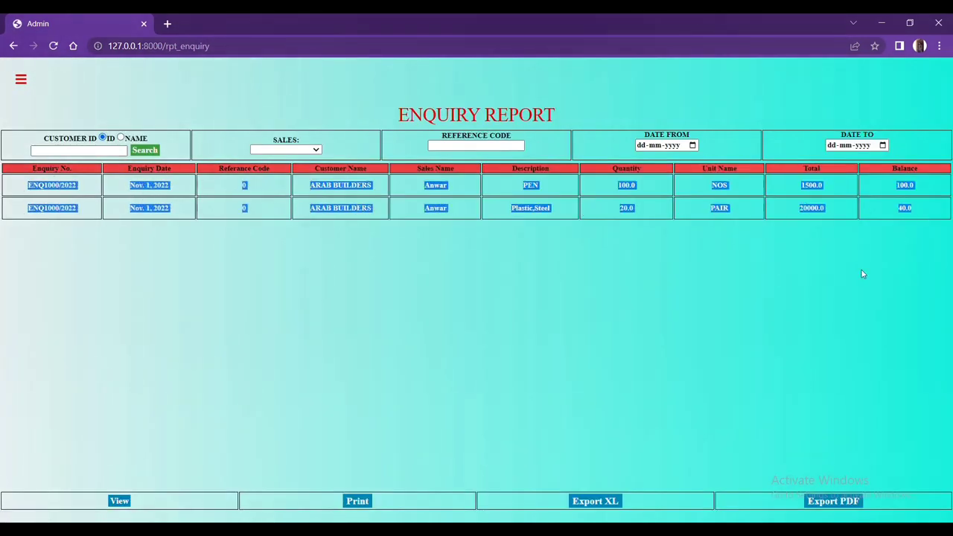
left_click(856, 274)
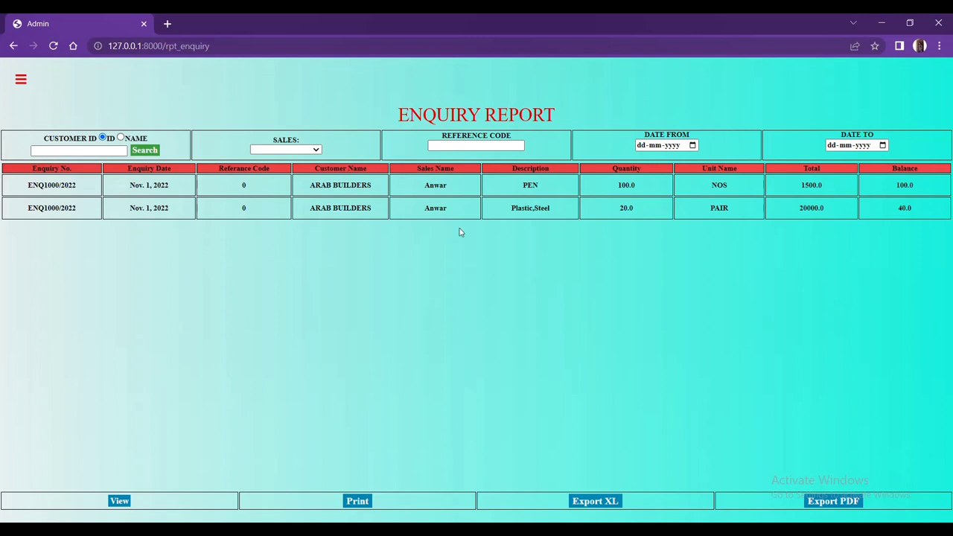
left_click_drag(544, 189, 509, 210)
left_click(511, 255)
left_click_drag(736, 209, 695, 190)
left_click(705, 228)
left_click_drag(920, 214, 883, 213)
left_click(856, 224)
- Open Enquiry > Quotation and choose ENQ1000/2022 in the Enquiry No. dropdown
left_click(21, 80)
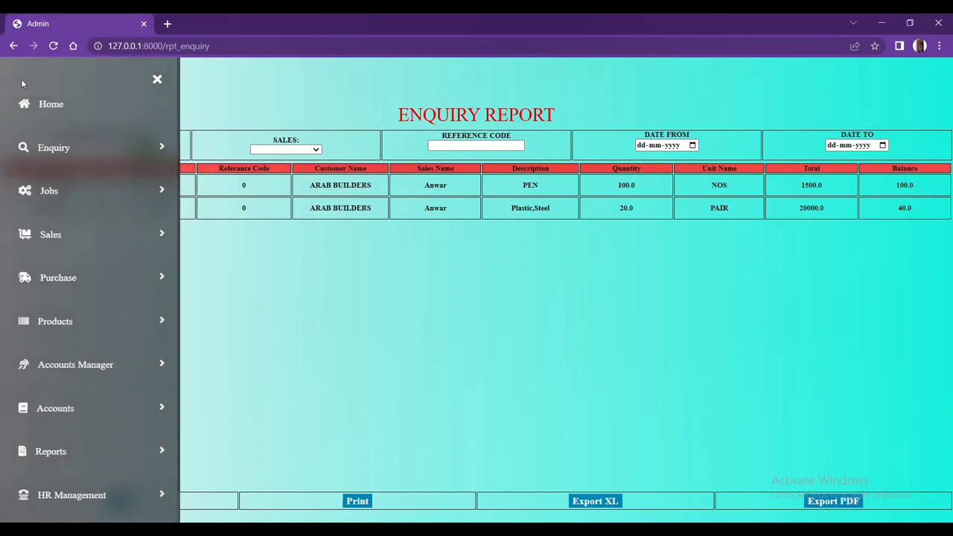
left_click(78, 152)
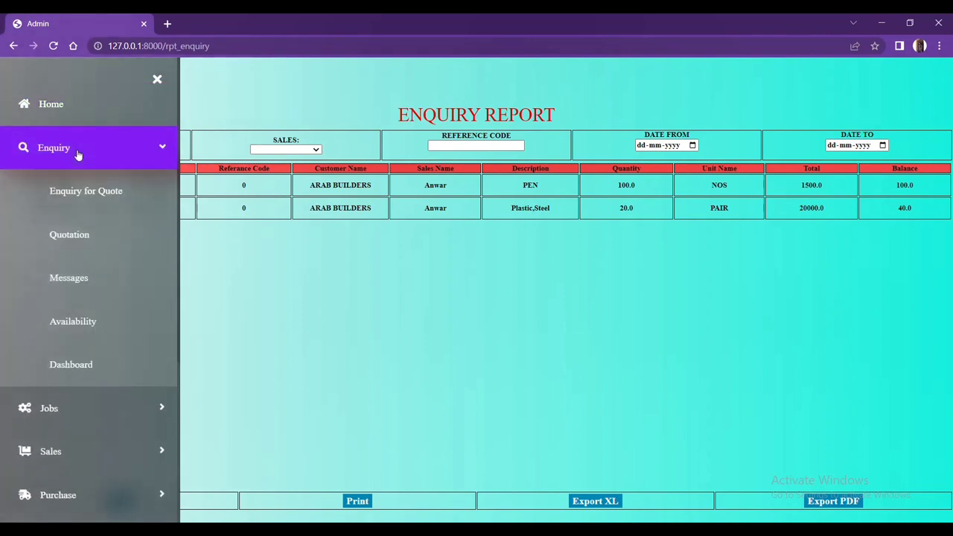
left_click(87, 234)
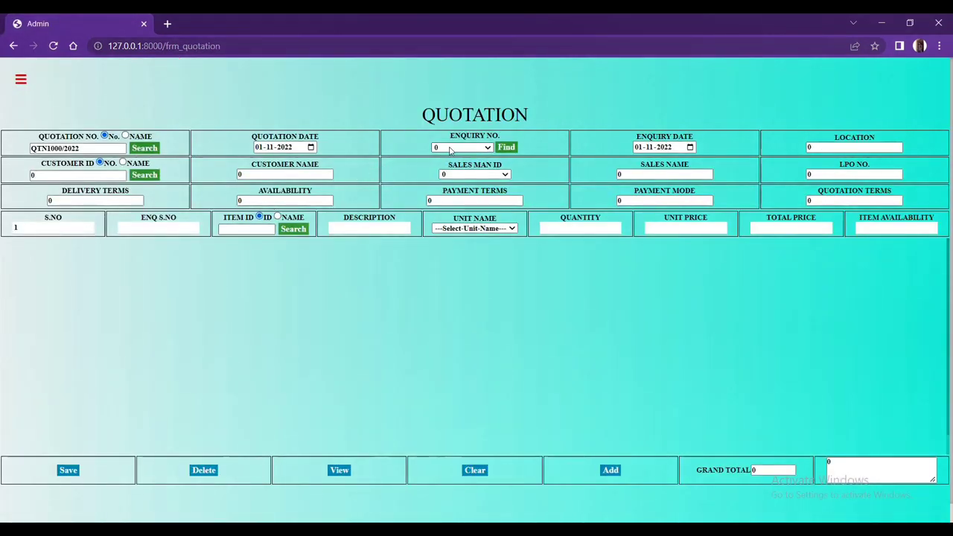
left_click(450, 148)
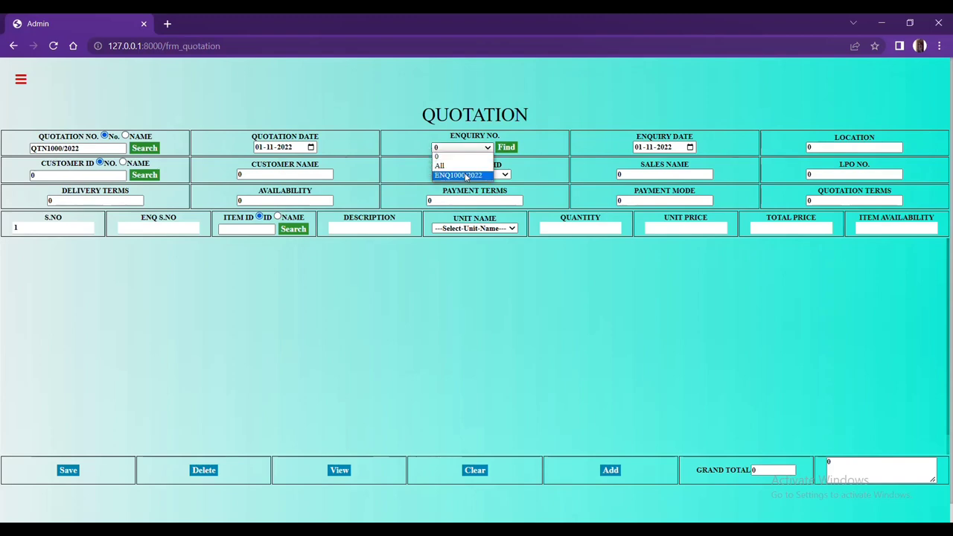
left_click(466, 176)
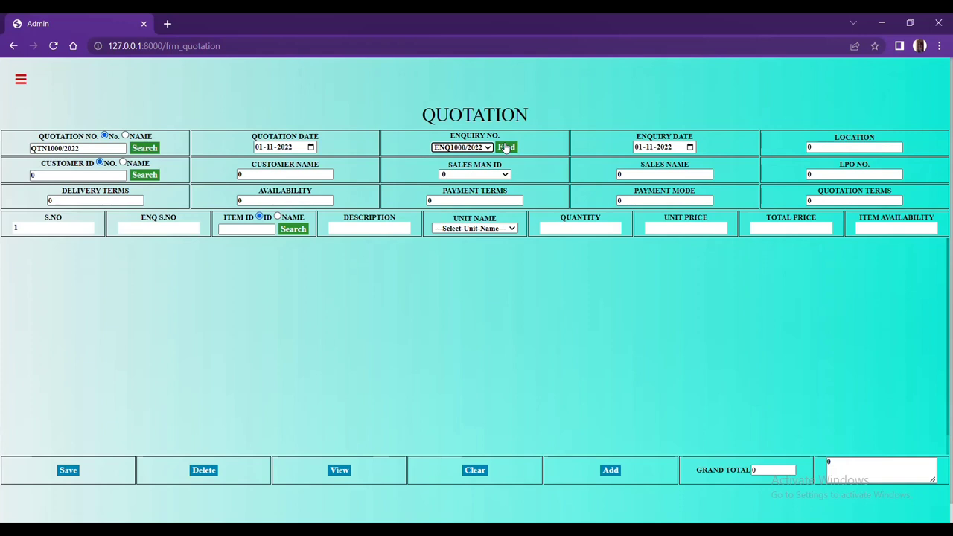
left_click(466, 148)
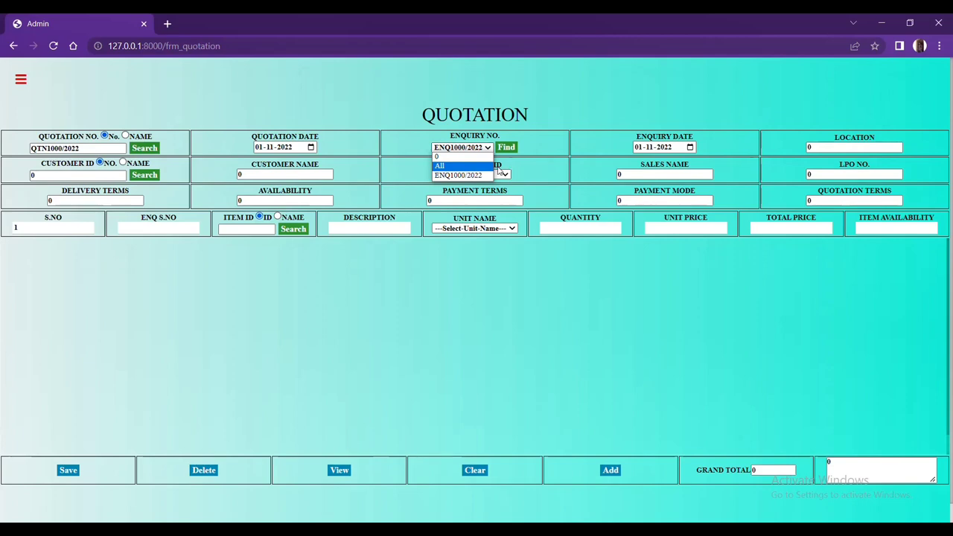
left_click(497, 168)
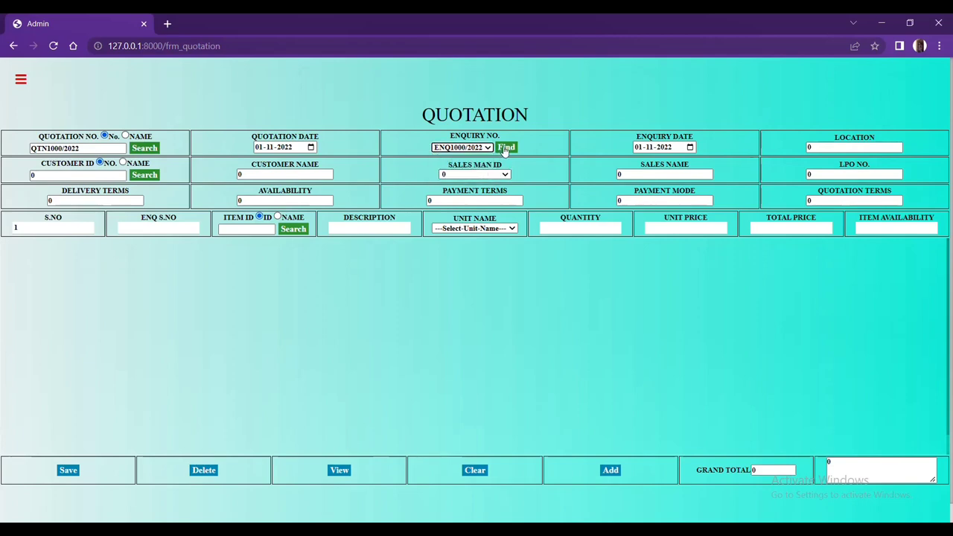
- Load ENQ1000/2022's customer and item lines into the quotation
left_click(505, 148)
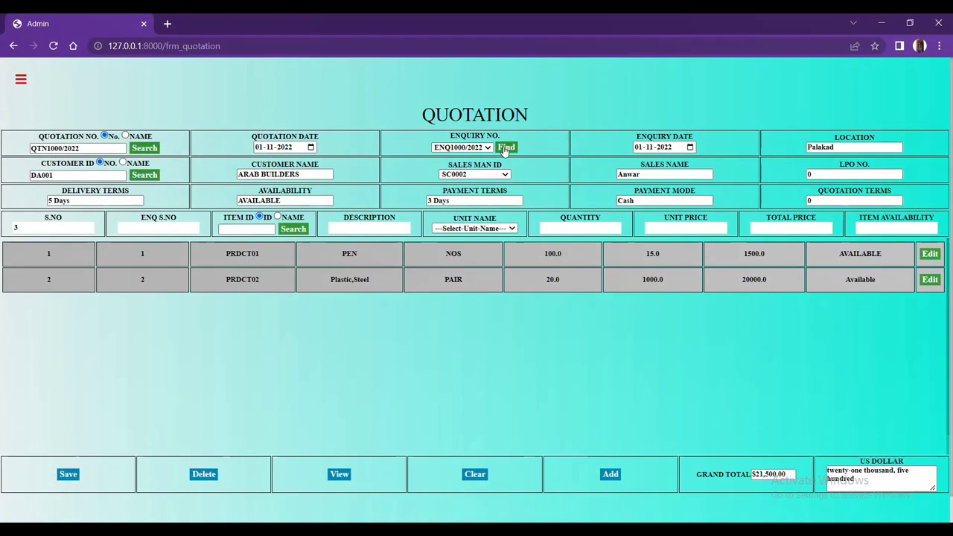
left_click(469, 147)
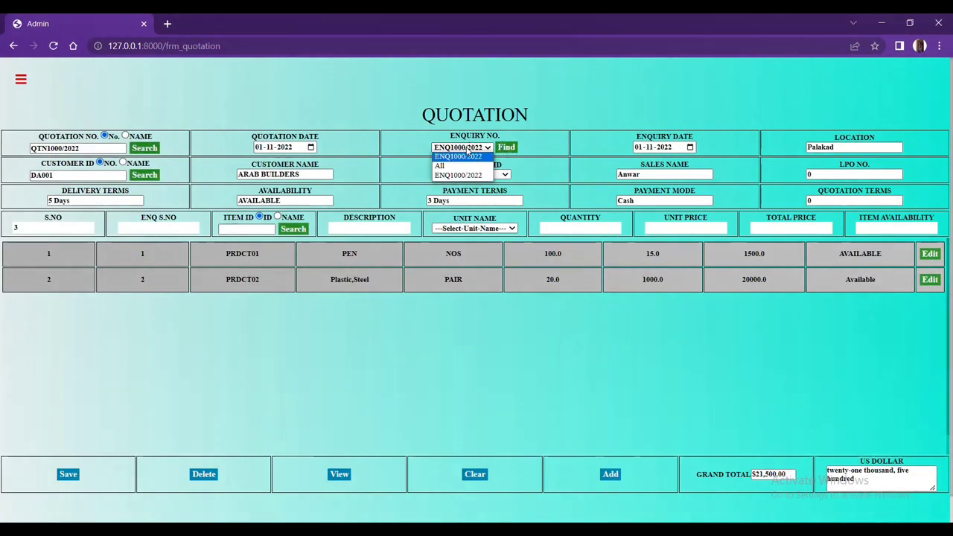
left_click(546, 171)
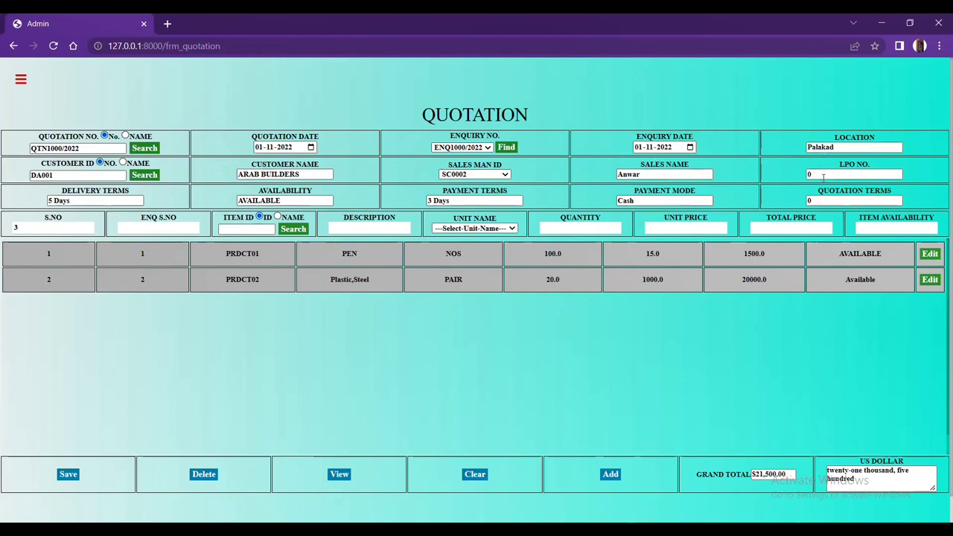
- Set Quotation Terms to 3 Days and check the 1500 and 20000 line totals
double_click(826, 200)
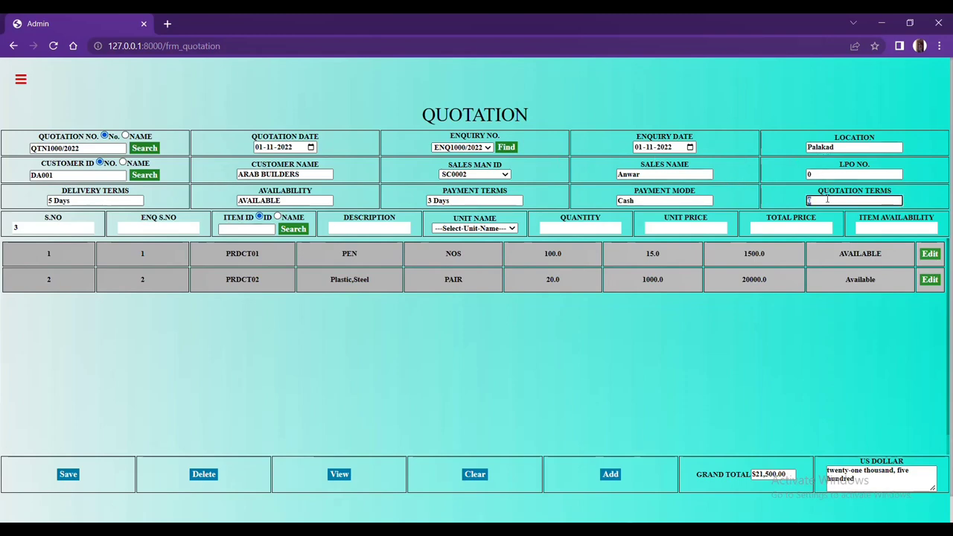
left_click(826, 200)
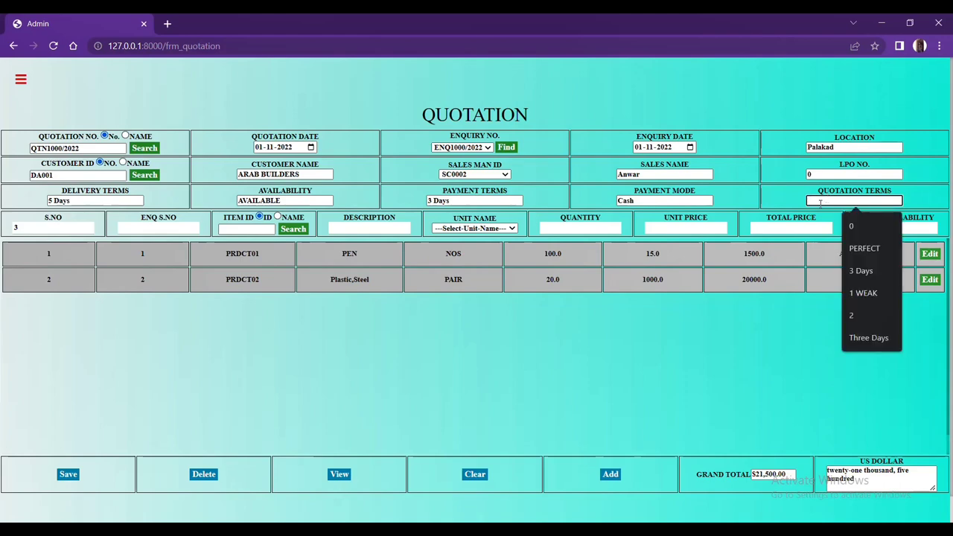
left_click(861, 271)
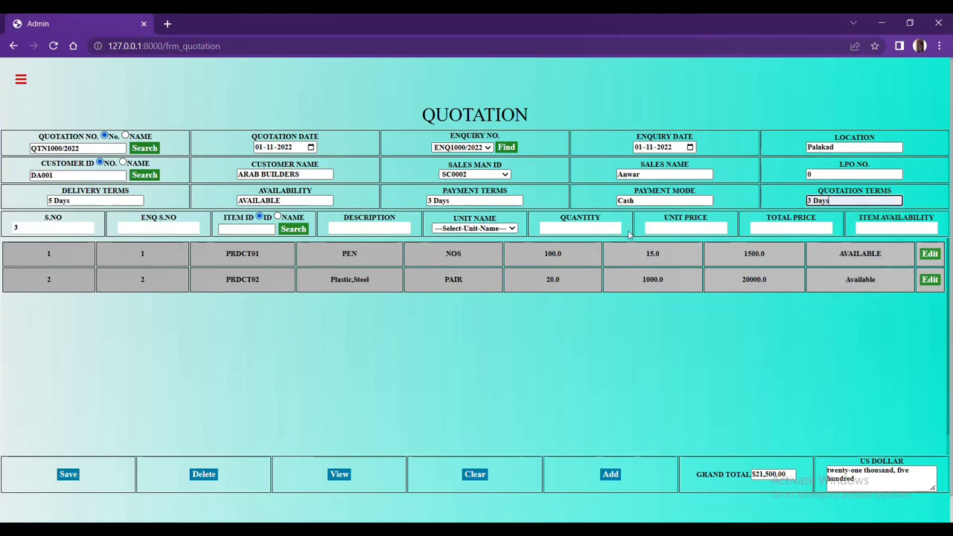
double_click(751, 279)
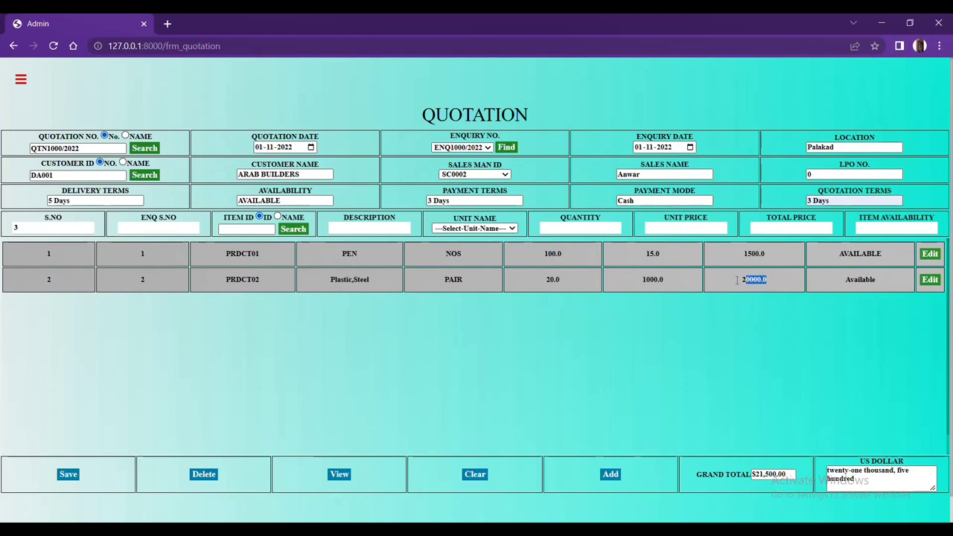
double_click(774, 255)
double_click(655, 279)
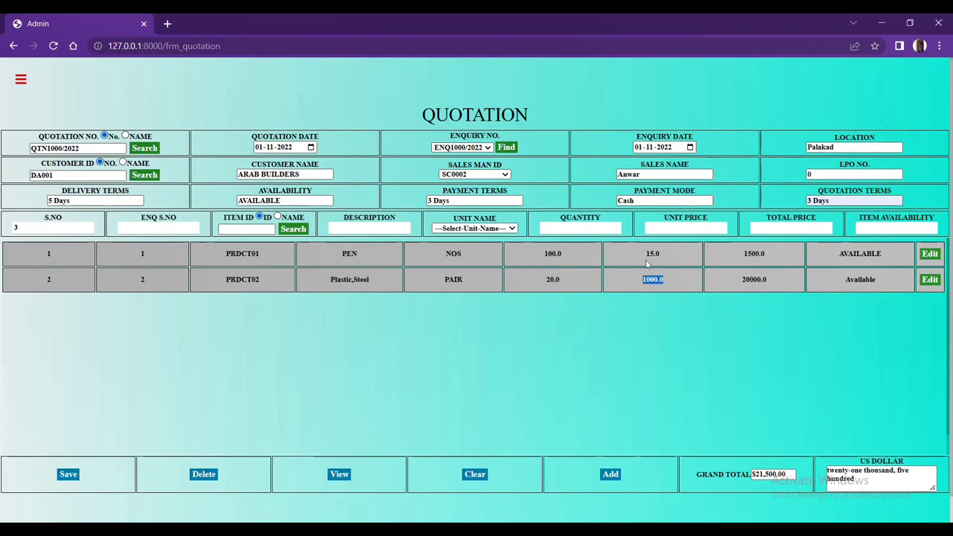
- Reload the PEN line for editing and confirm its total price of 1500
left_click(704, 351)
left_click(930, 256)
left_click_drag(760, 227, 723, 226)
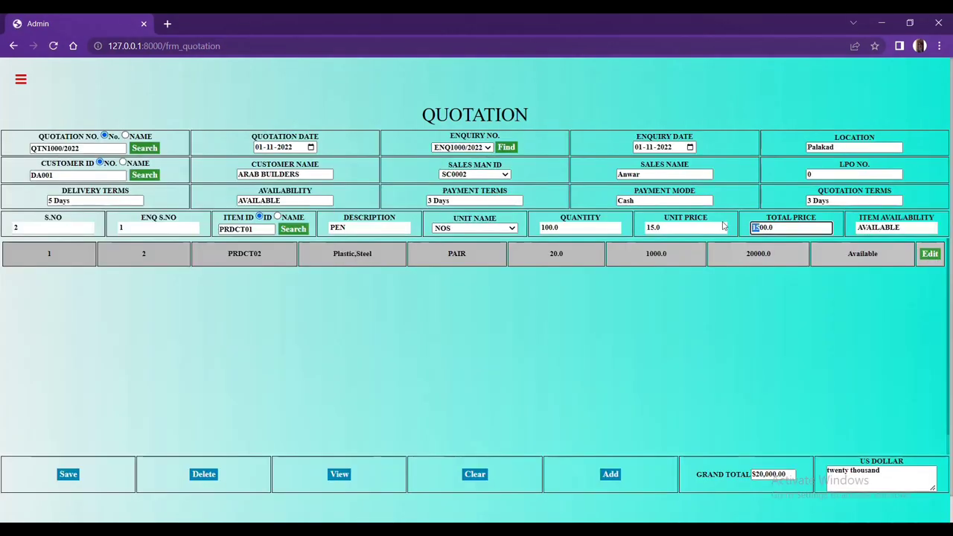
left_click(685, 228)
left_click(771, 227)
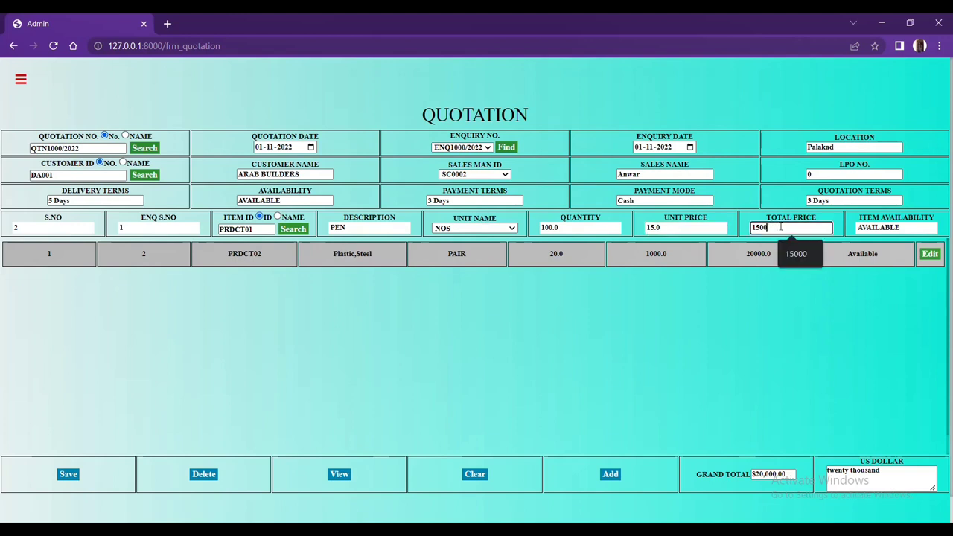
left_click(615, 227)
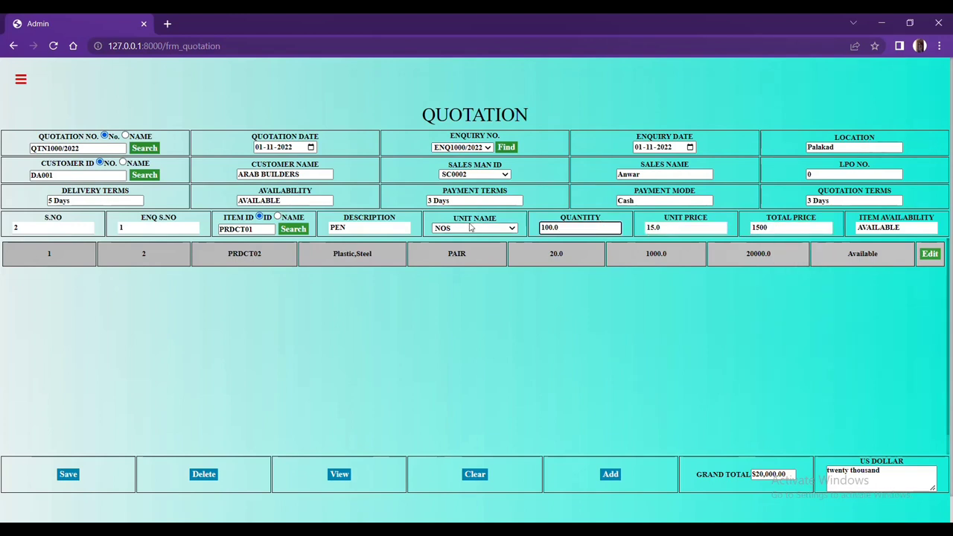
left_click(474, 228)
left_click(374, 229)
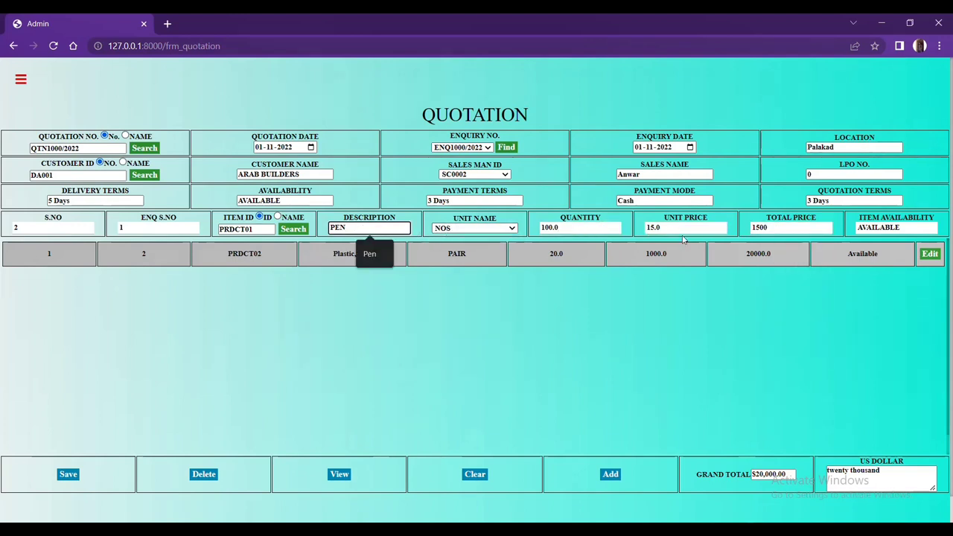
left_click(785, 226)
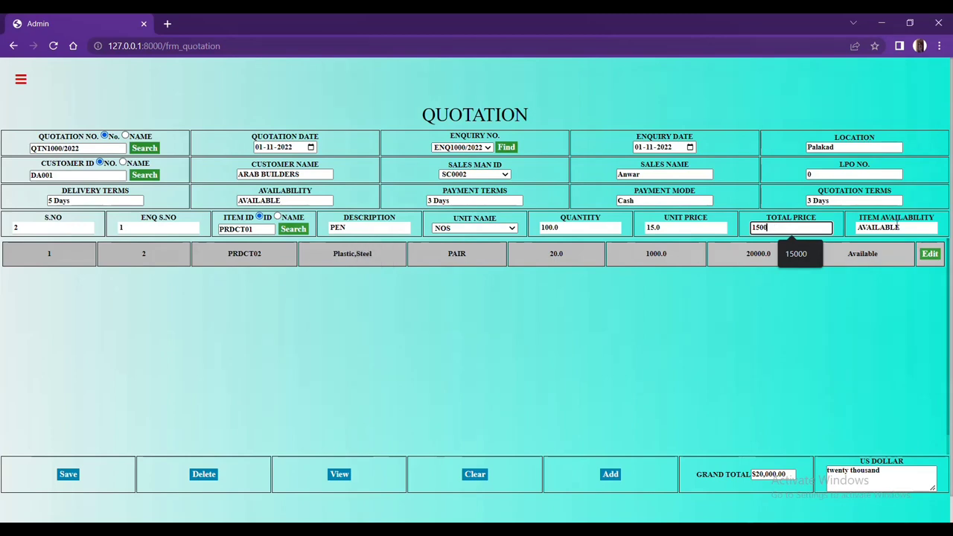
left_click(904, 308)
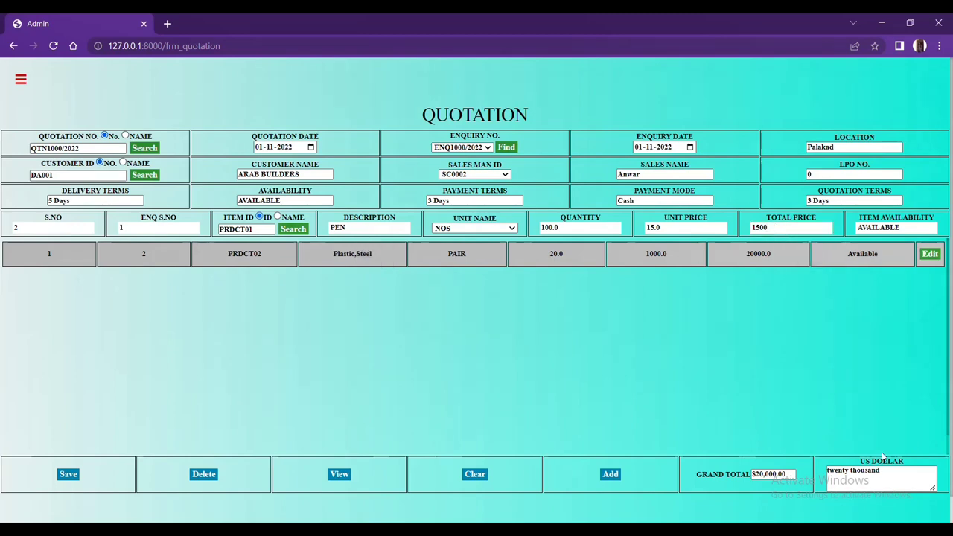
- Add the edited PEN line back and review both item rows
left_click(607, 474)
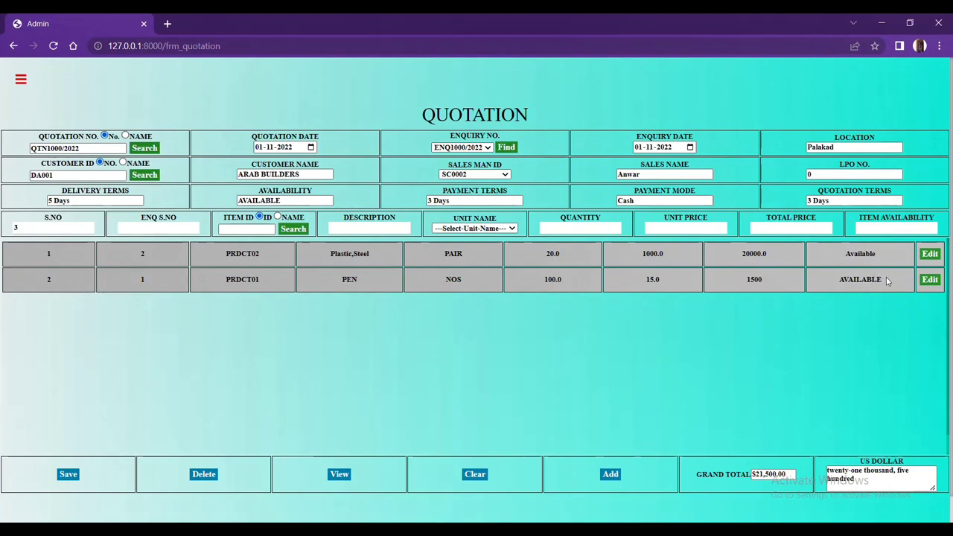
left_click_drag(886, 280, 130, 265)
left_click(240, 354)
- Save quotation QTN1000/2022 and dismiss the saved confirmation
left_click(67, 477)
left_click_drag(459, 91, 377, 94)
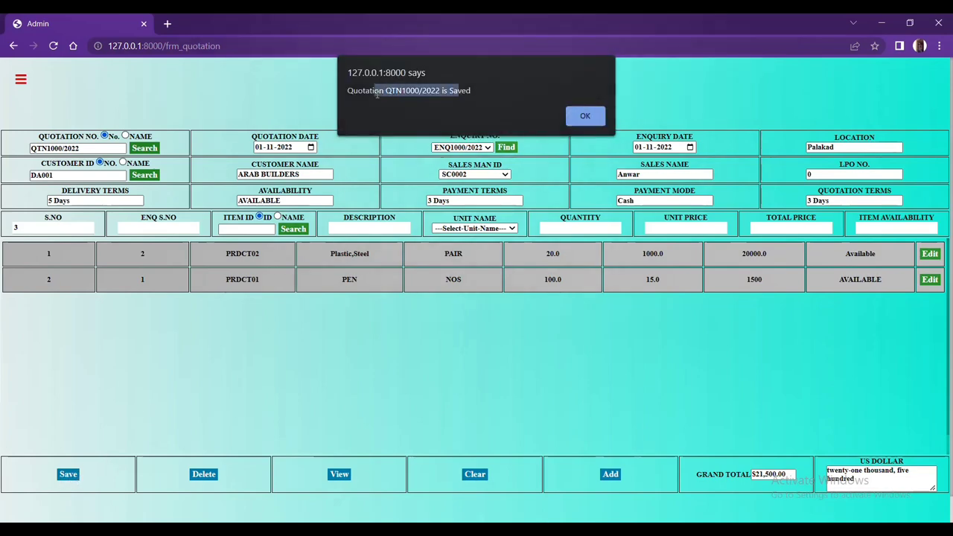
left_click(585, 115)
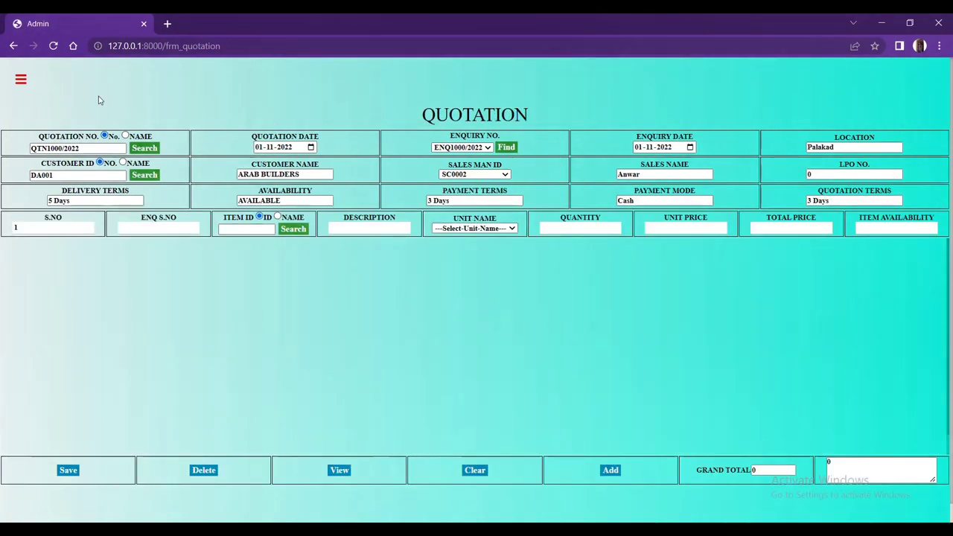
- Expand the Reports list in the navigation menu
left_click(20, 84)
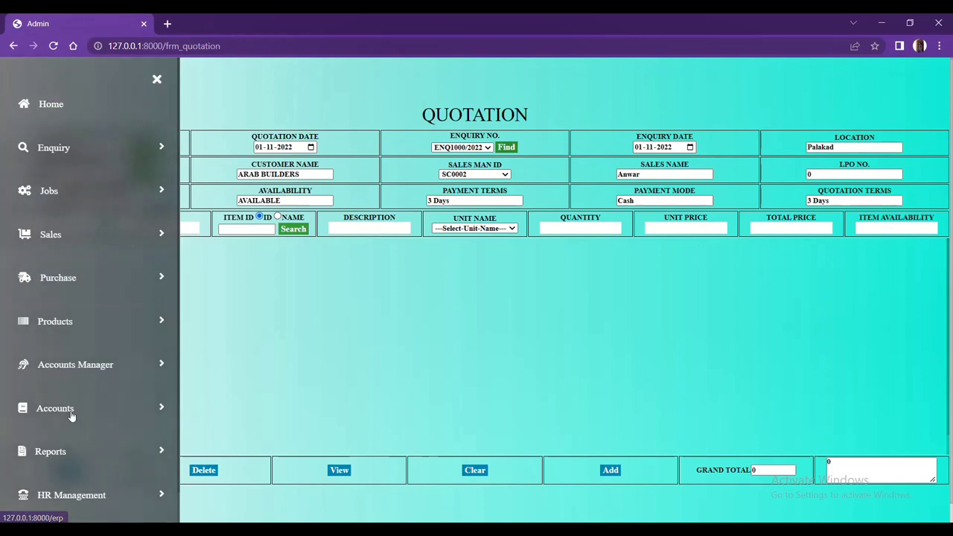
left_click(66, 447)
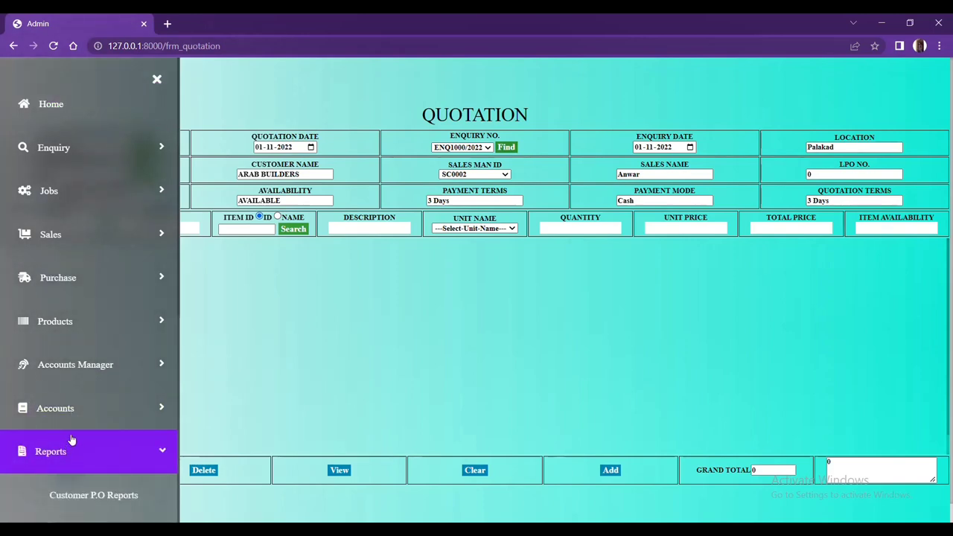
scroll(68, 436, "down", 5)
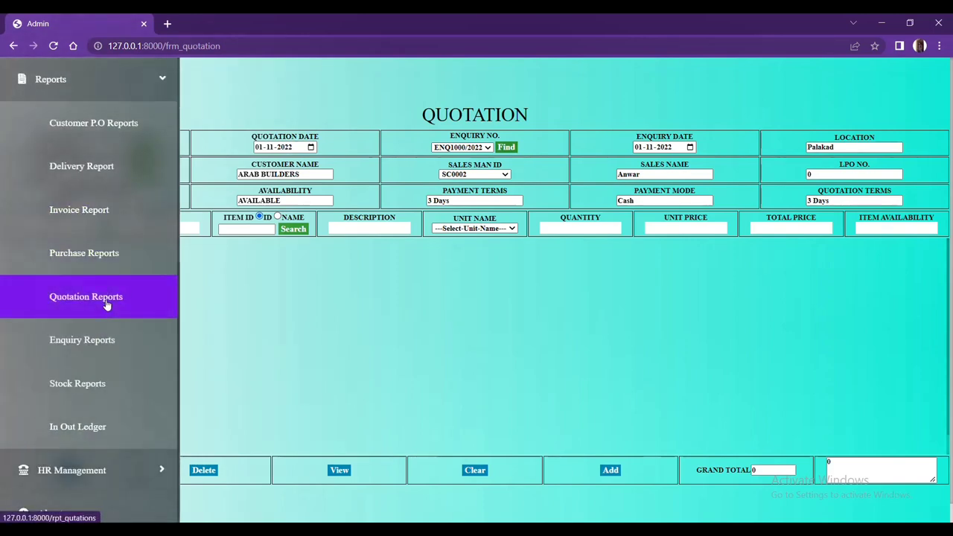
- Review the Quotation Report's QTN1000/2022 lines for ARAB BUILDERS: Plastic,Steel 20000 and PEN 1500
left_click(107, 305)
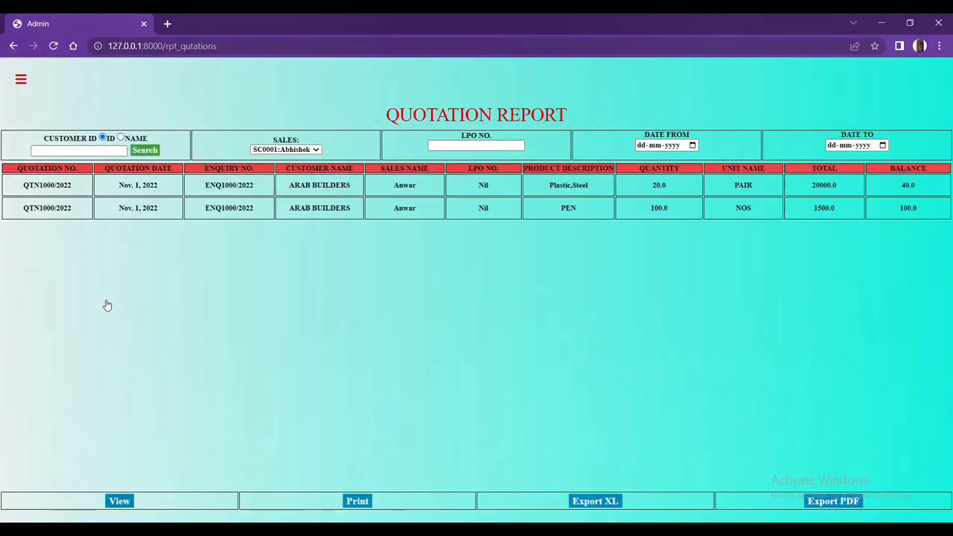
left_click_drag(26, 186, 938, 207)
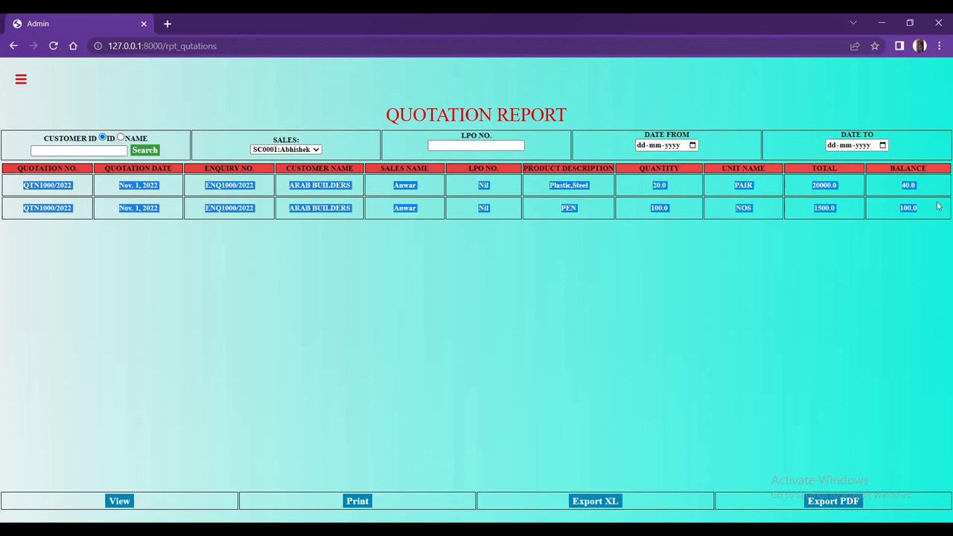
left_click(780, 227)
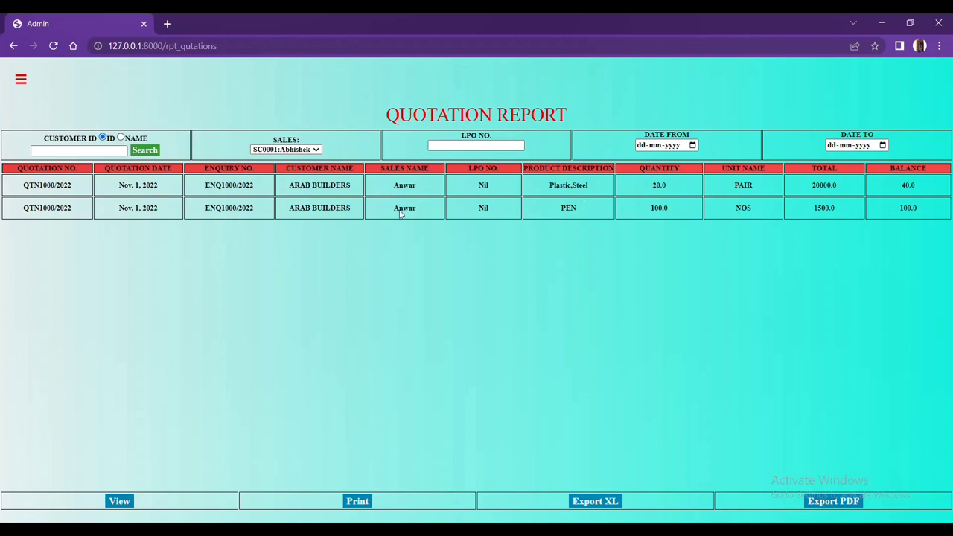
left_click(21, 79)
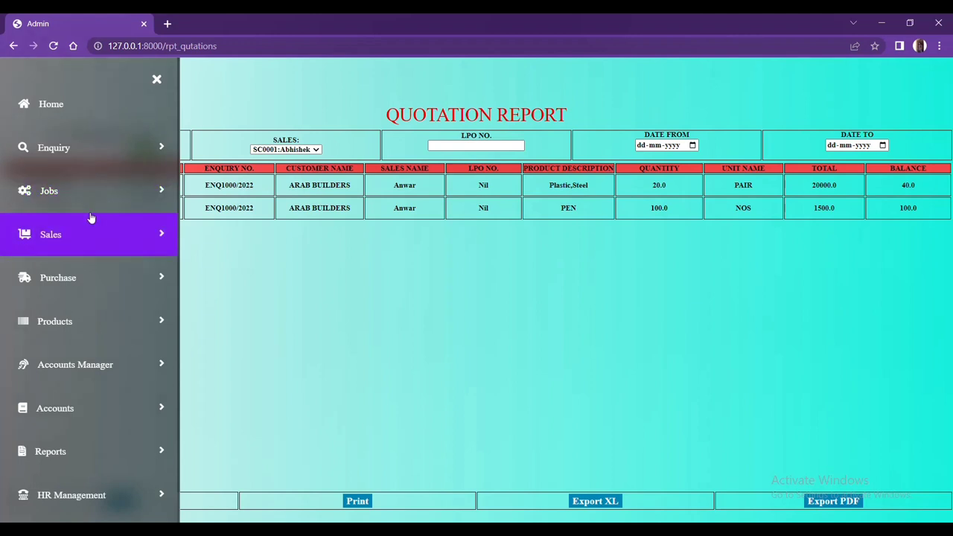
- Open Enquiry Reports in a new tab and confirm both ENQ1000/2022 lines show 0.0 balance
left_click(88, 448)
scroll(93, 410, "down", 4)
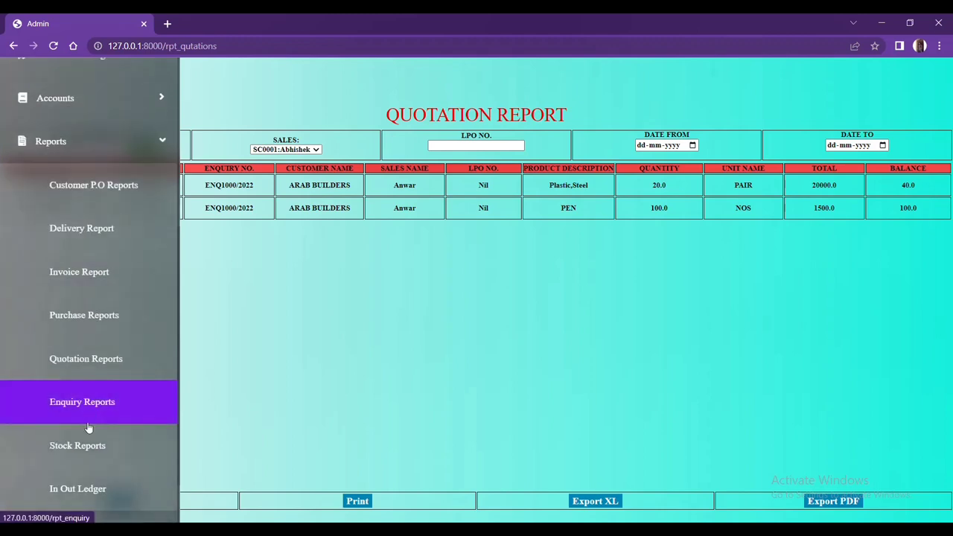
right_click(89, 414)
left_click(142, 419)
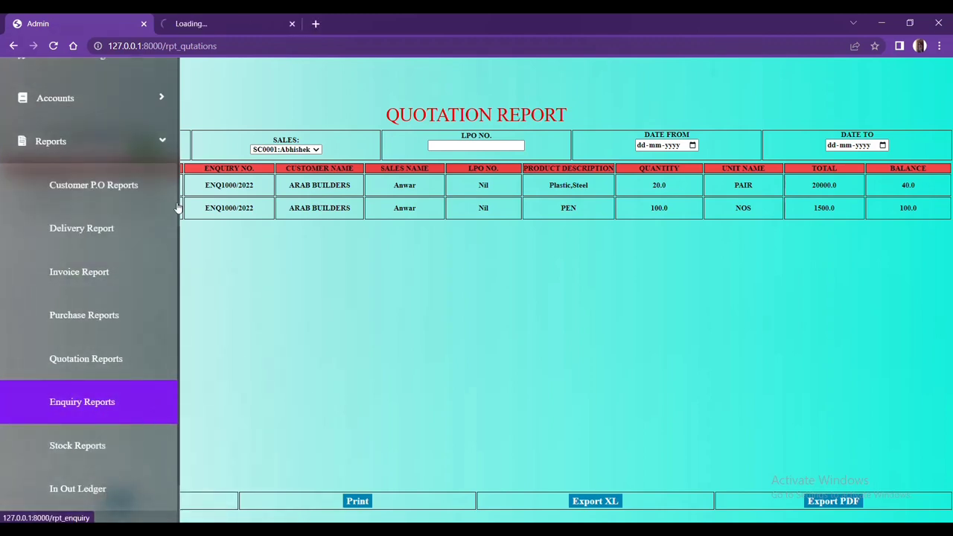
left_click(240, 21)
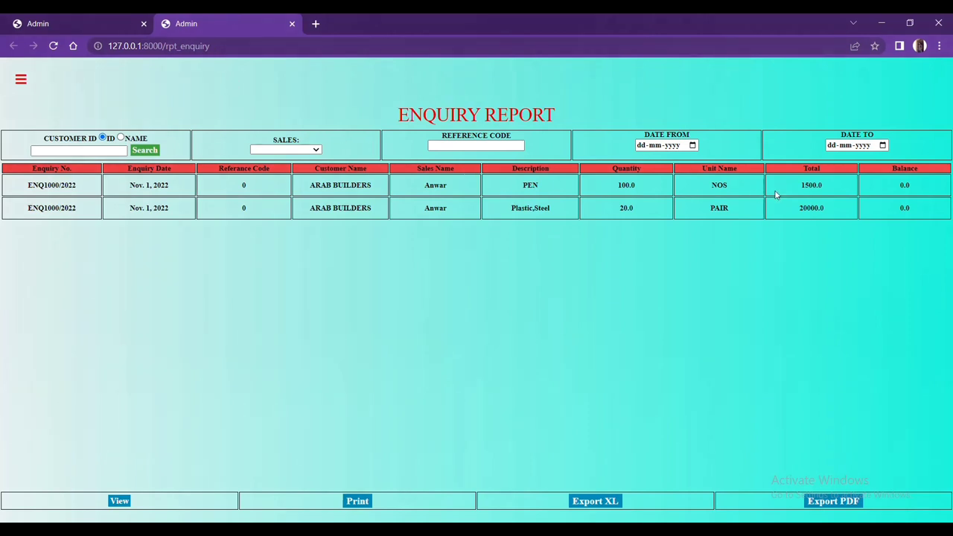
double_click(905, 208)
- Open the Customer P.O form from the Sales section
left_click(18, 83)
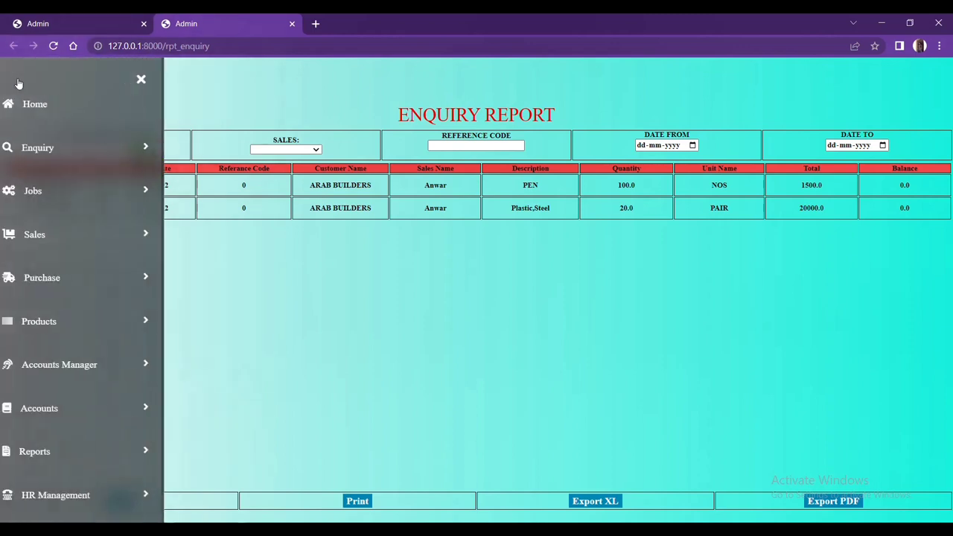
left_click(64, 231)
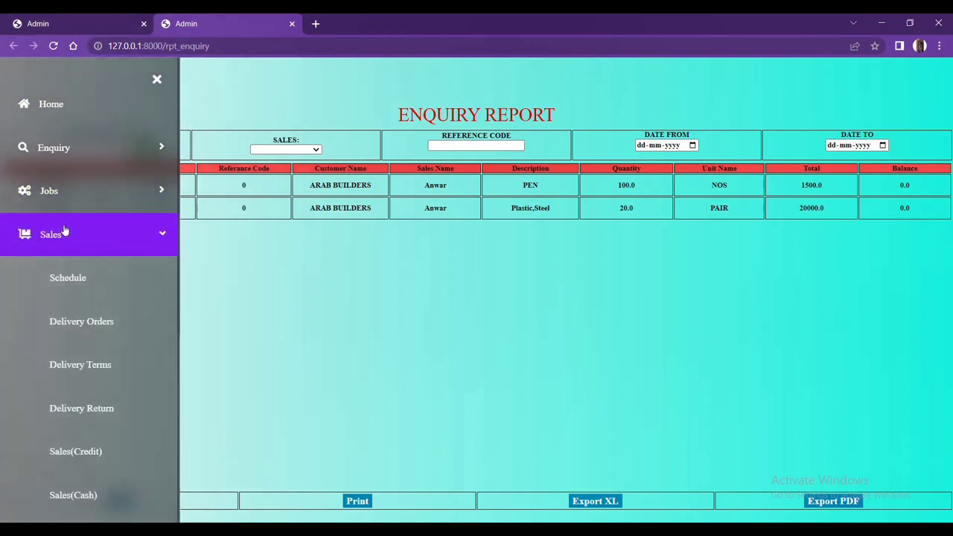
scroll(96, 230, "down", 3)
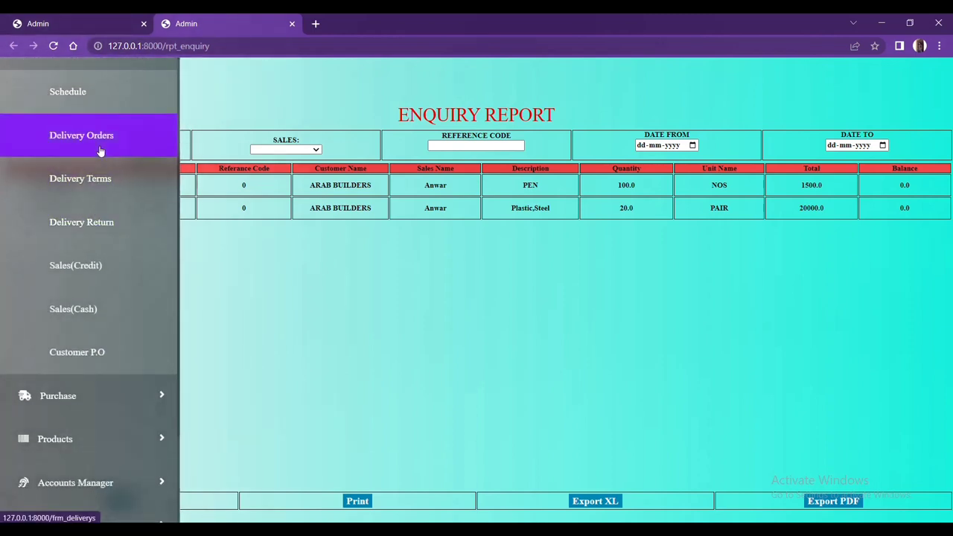
left_click(110, 349)
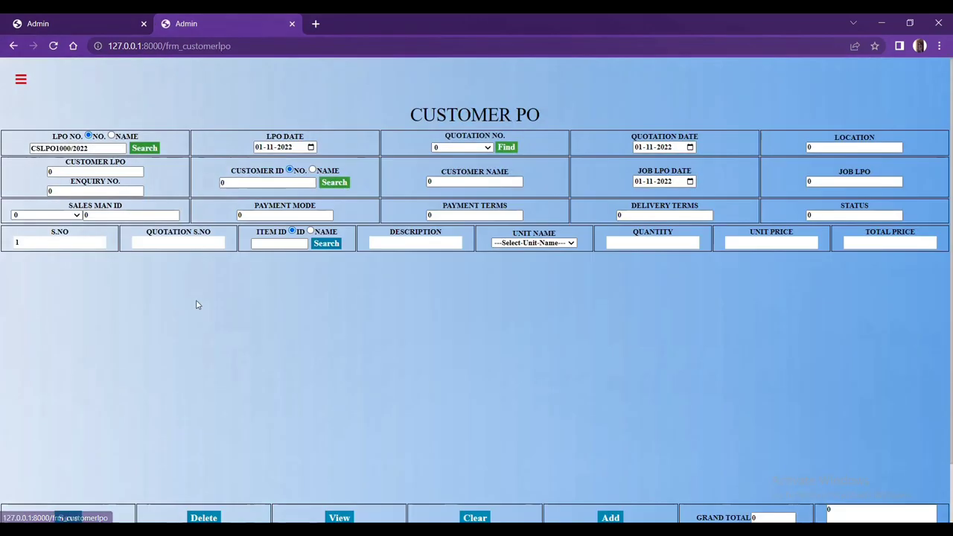
- Load quotation QTN1000/2022 into the Customer PO, giving two items totalling $21,500.00
left_click(475, 148)
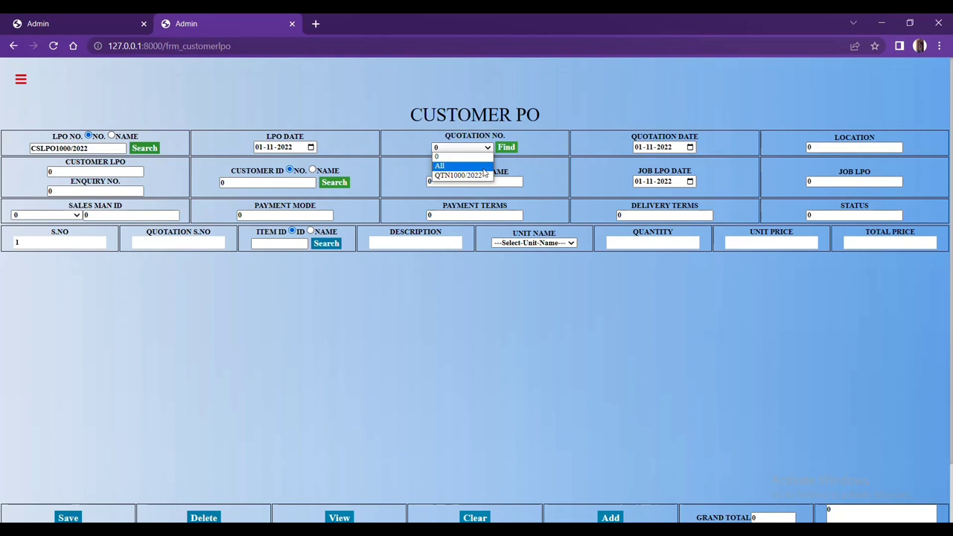
left_click(469, 177)
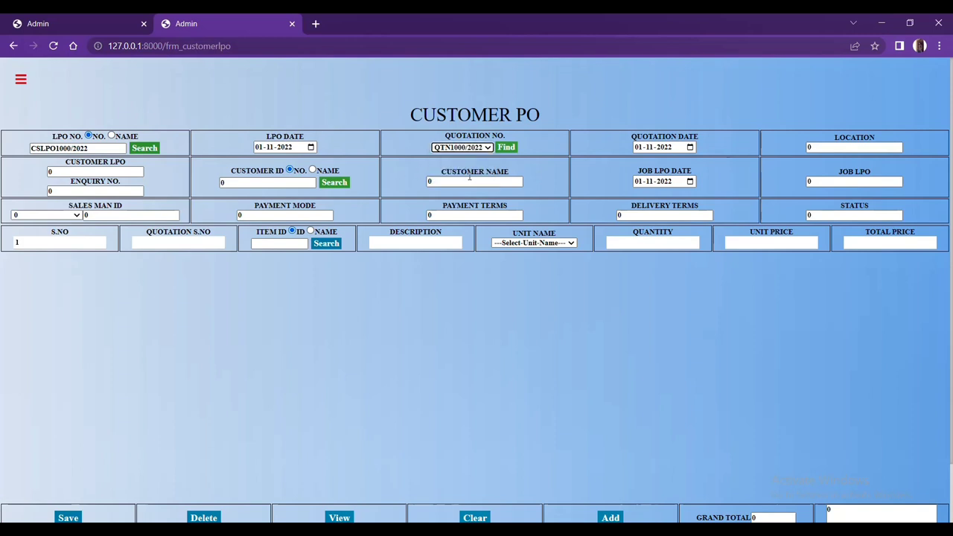
left_click(505, 148)
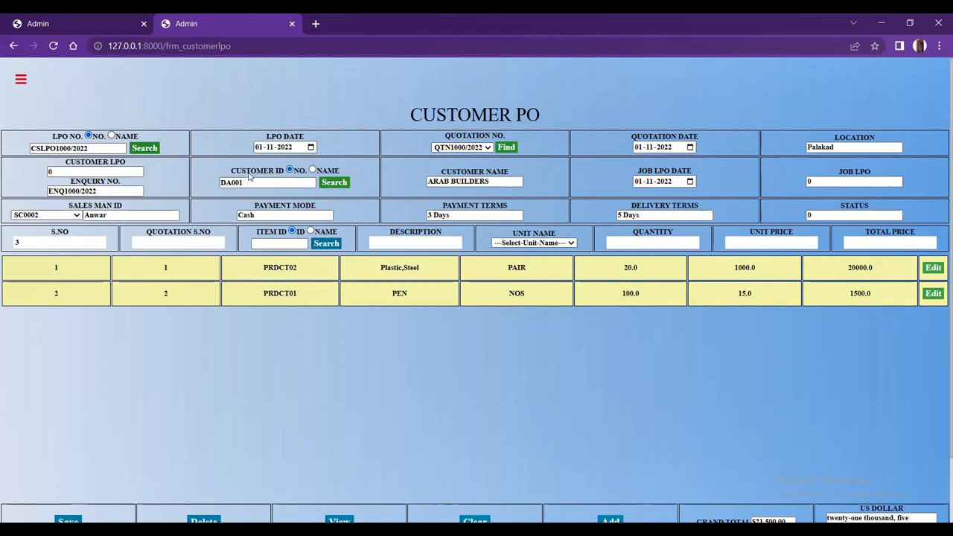
scroll(249, 176, "down", 2)
scroll(248, 178, "up", 2)
left_click(465, 147)
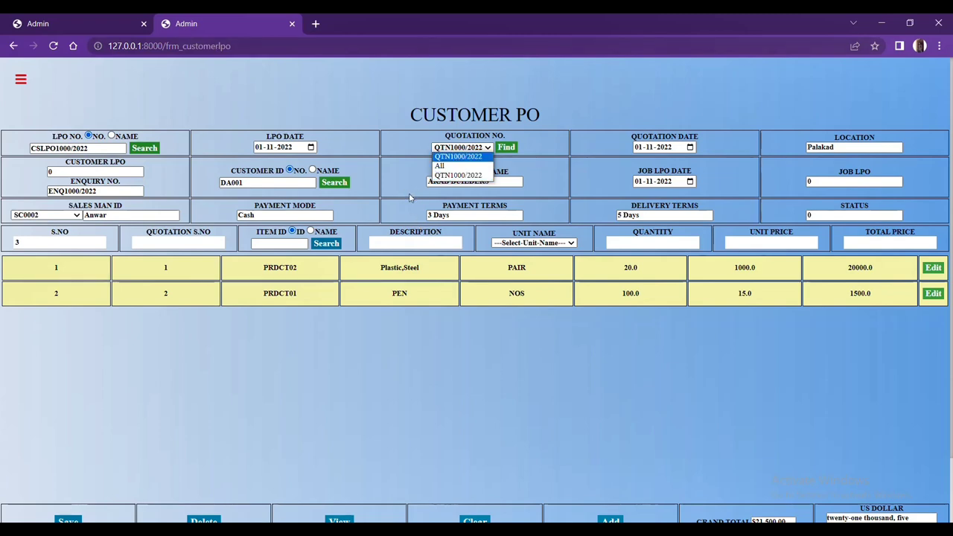
left_click(477, 158)
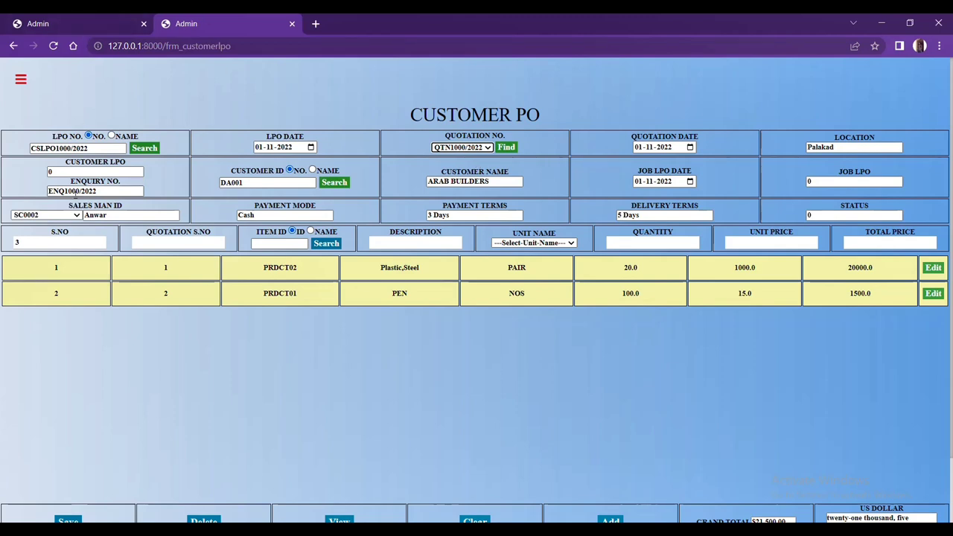
- Enter the customer's LPO reference and set the status to LPO Approved
double_click(58, 172)
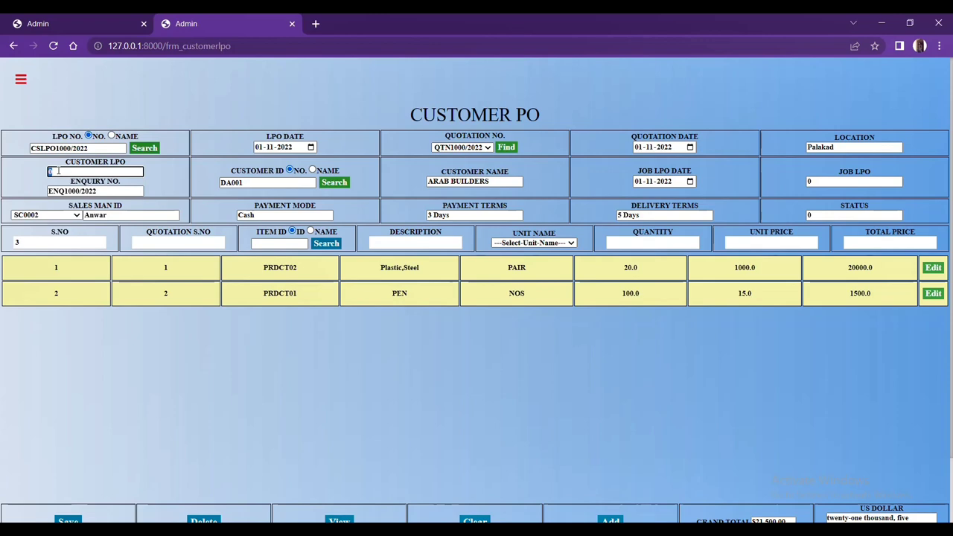
left_click_drag(125, 163, 49, 164)
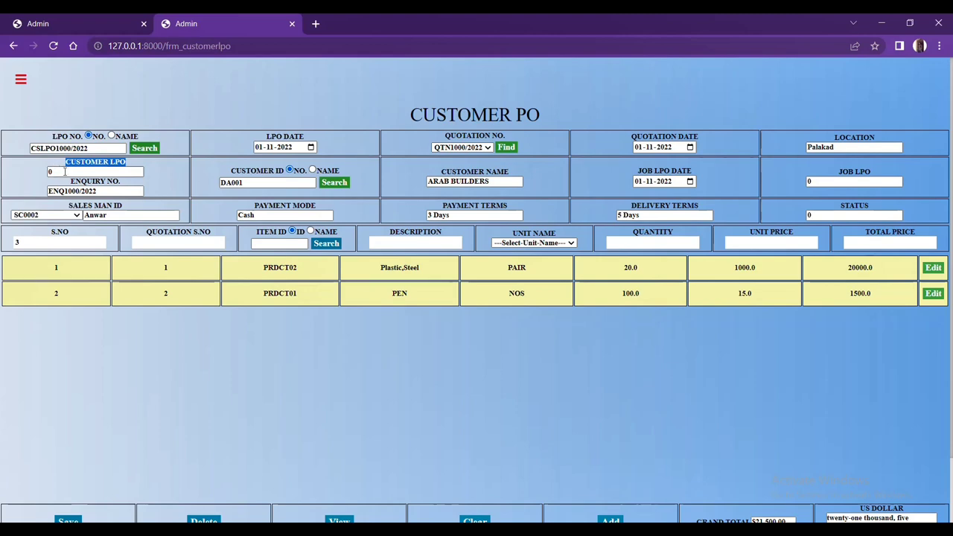
left_click_drag(87, 149, 29, 148)
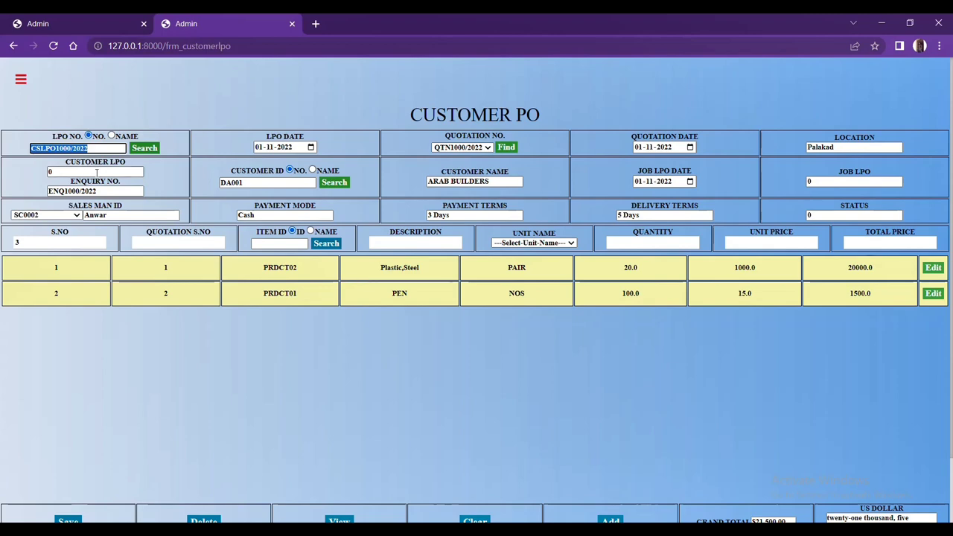
left_click(97, 172)
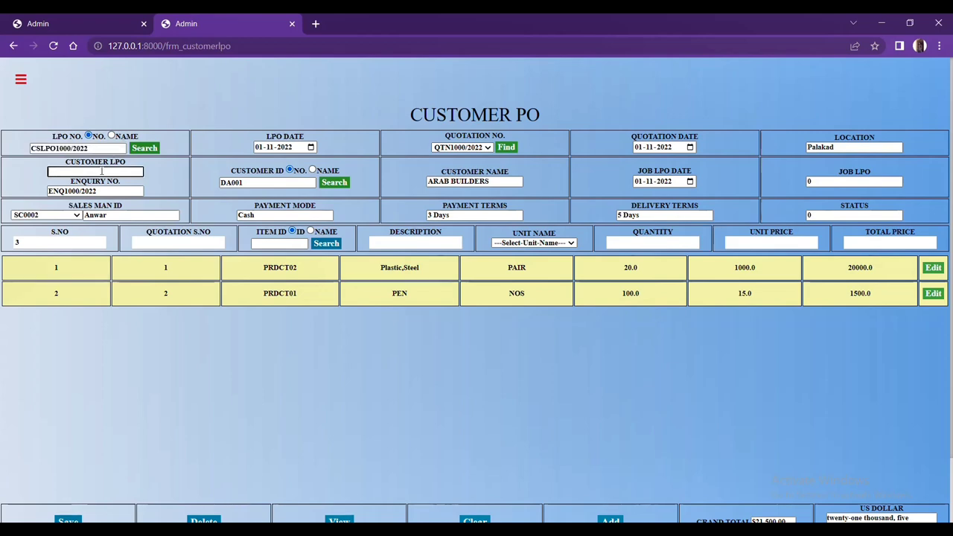
type("AR")
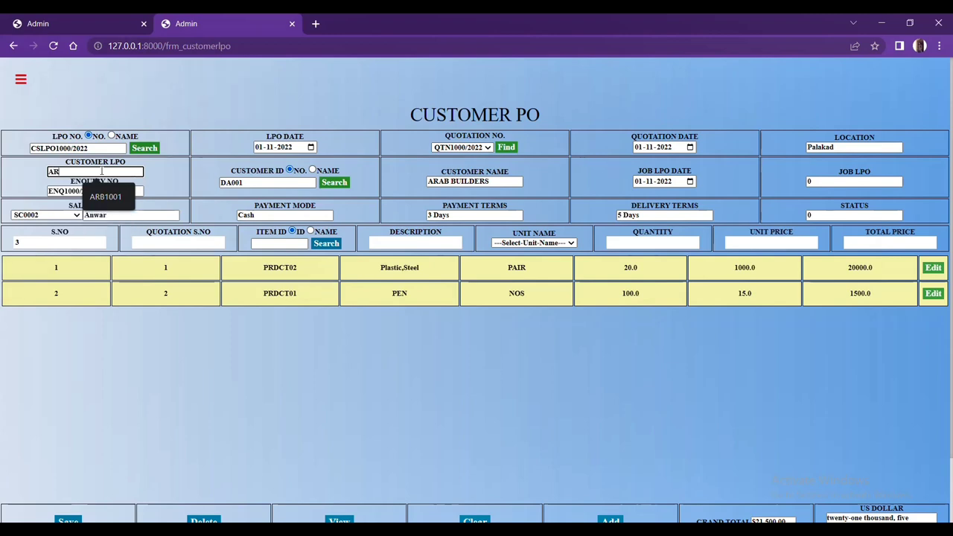
type("B005")
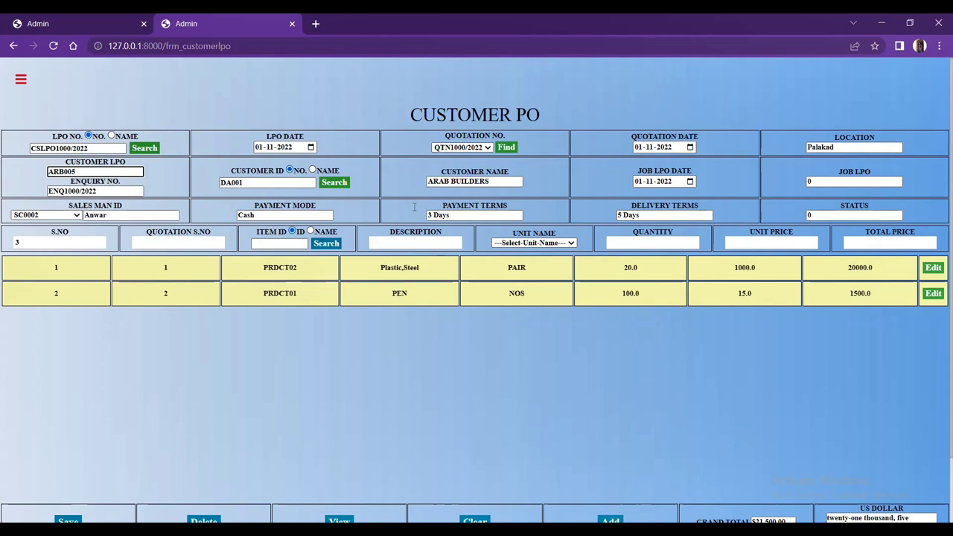
left_click(827, 216)
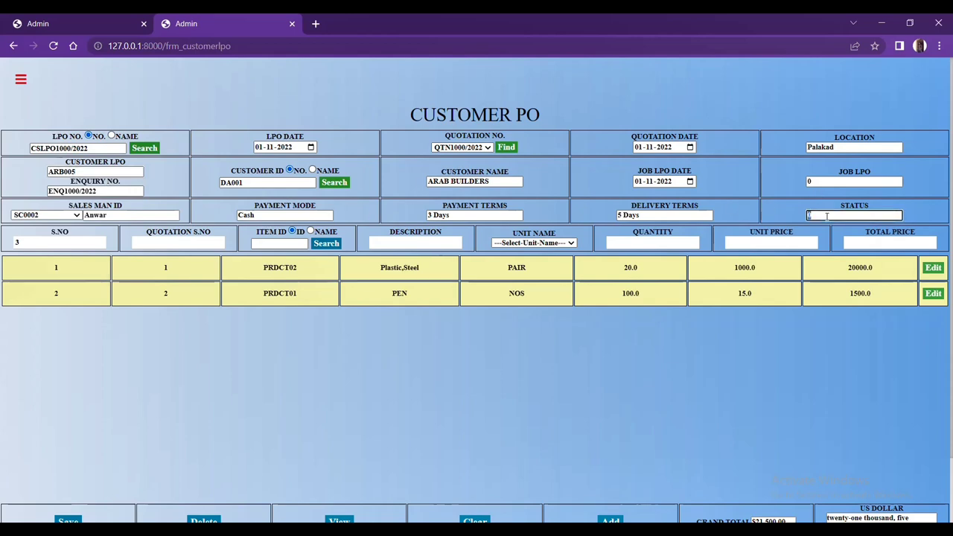
left_click(826, 216)
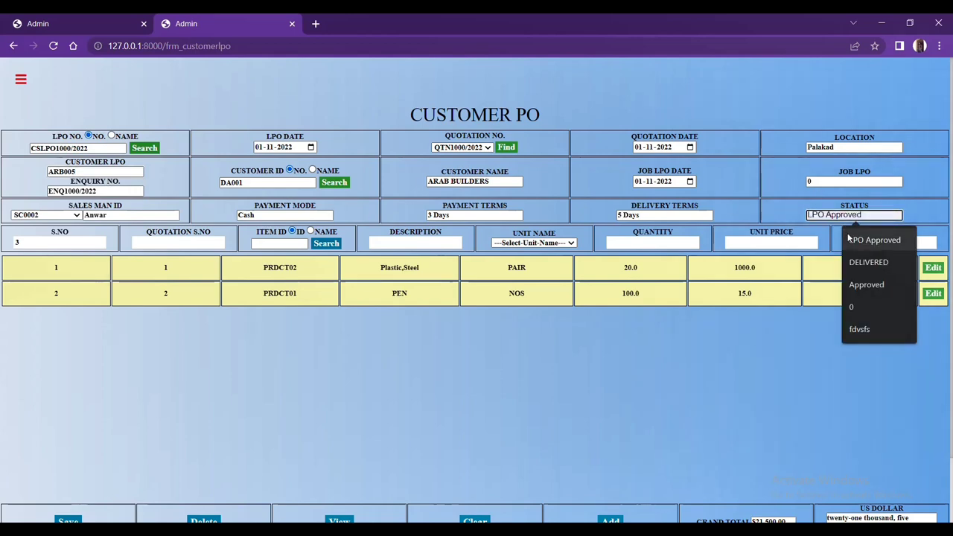
left_click(875, 241)
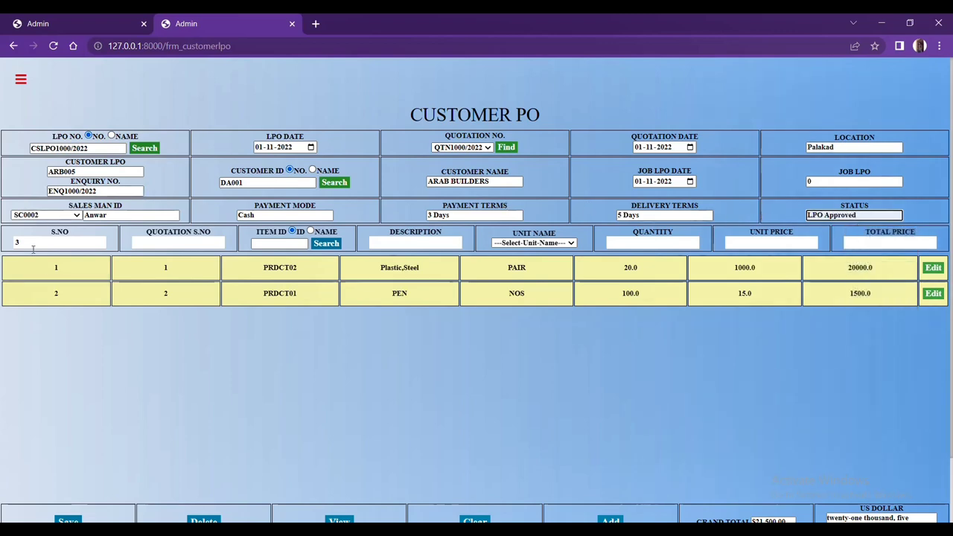
- Check the grand total in words and save Customer PO CSLPO1000/2022
scroll(782, 294, "down", 2)
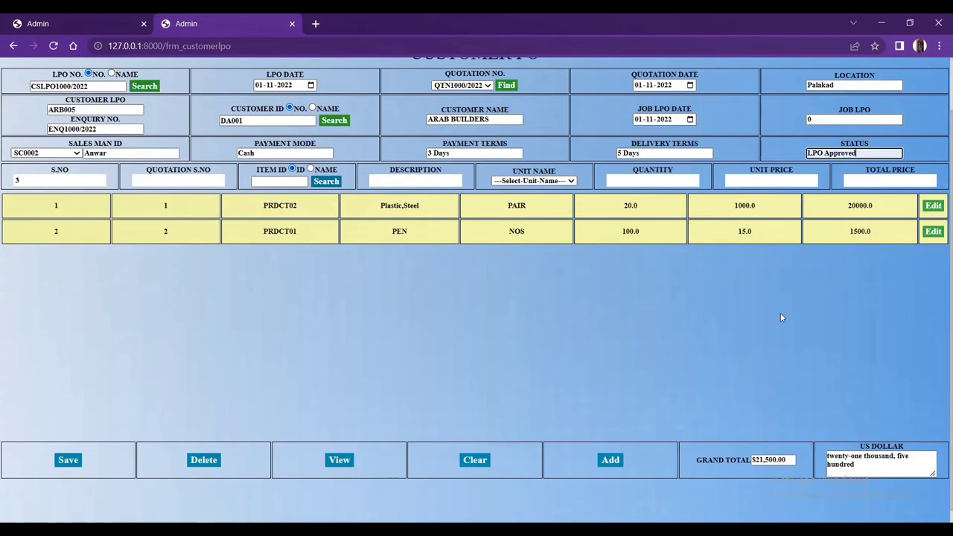
left_click_drag(856, 464, 775, 462)
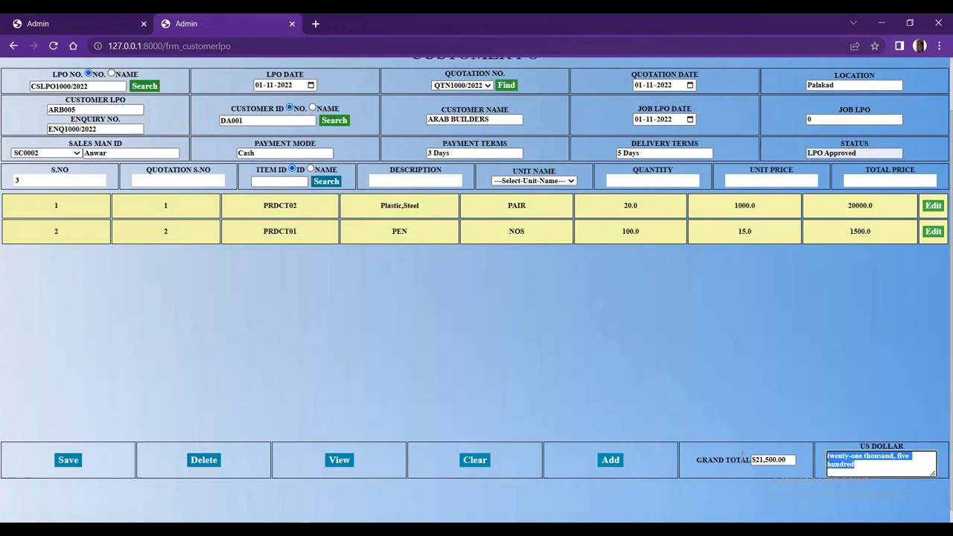
left_click(791, 439)
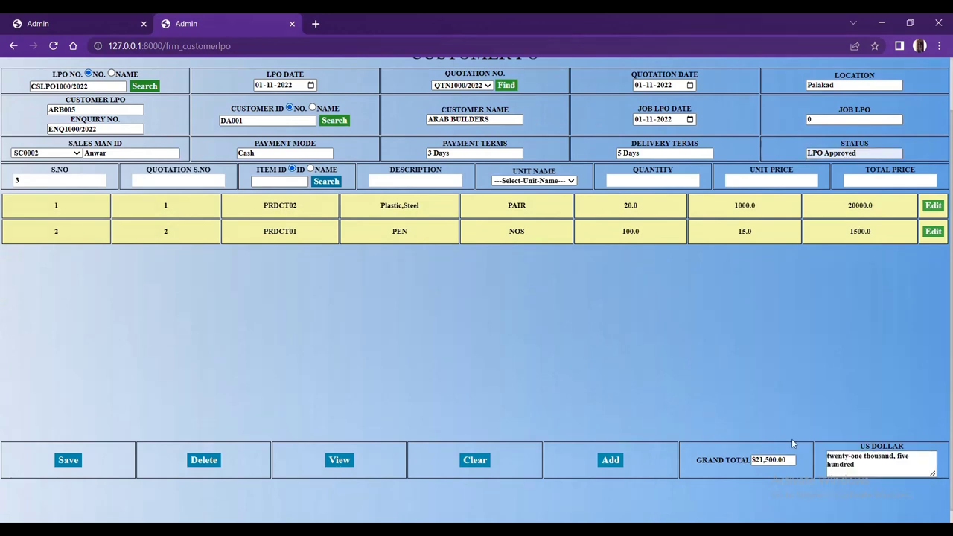
left_click(67, 460)
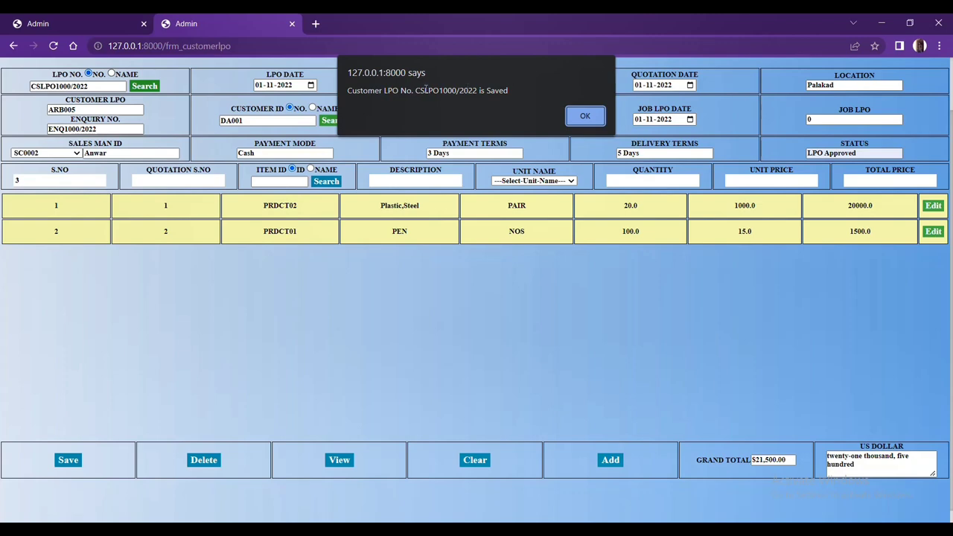
- Open the Customer P.O report in a new browser tab
left_click(580, 117)
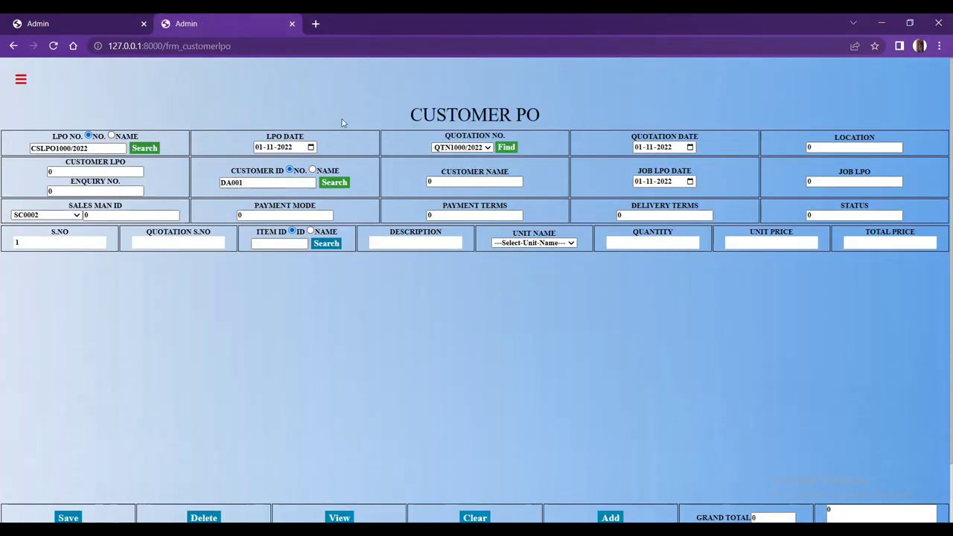
left_click(22, 80)
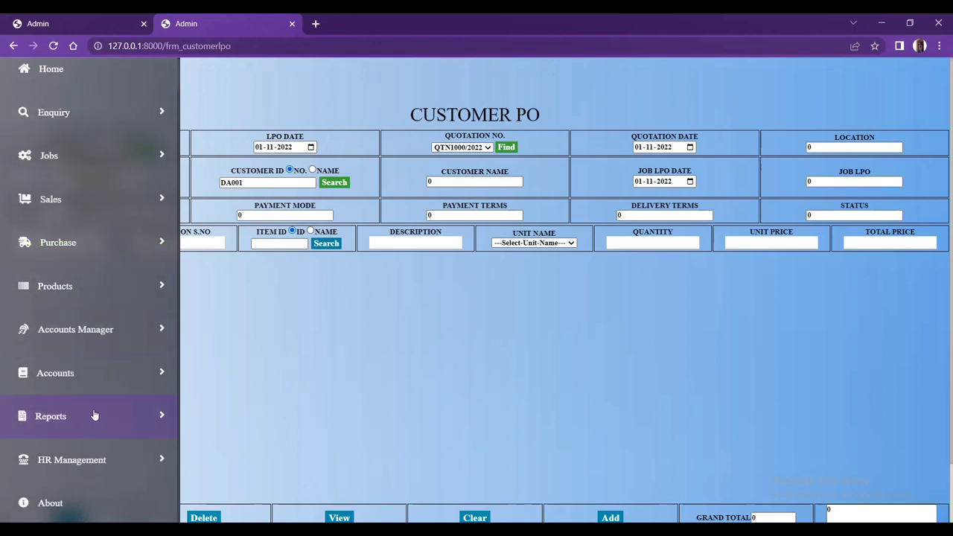
left_click(51, 416)
scroll(104, 335, "down", 3)
right_click(105, 275)
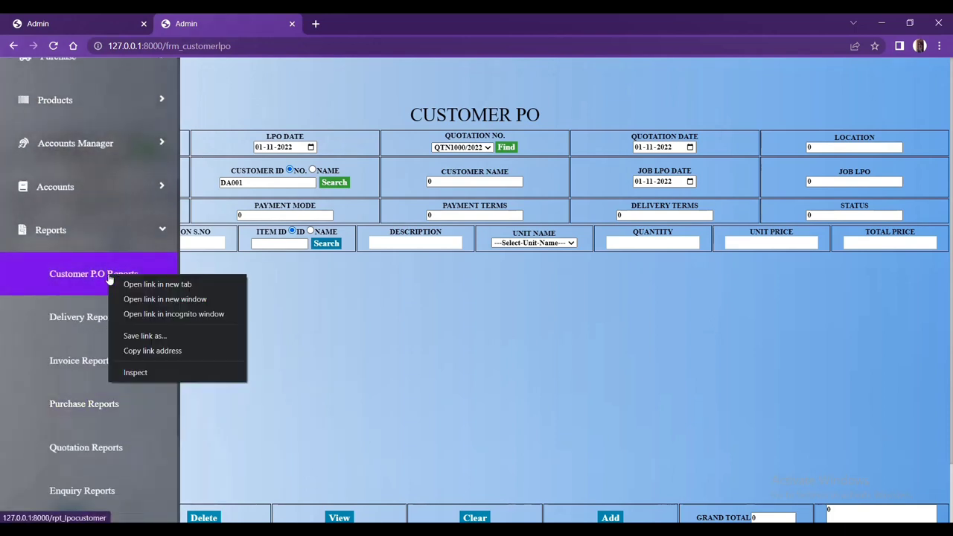
left_click(148, 280)
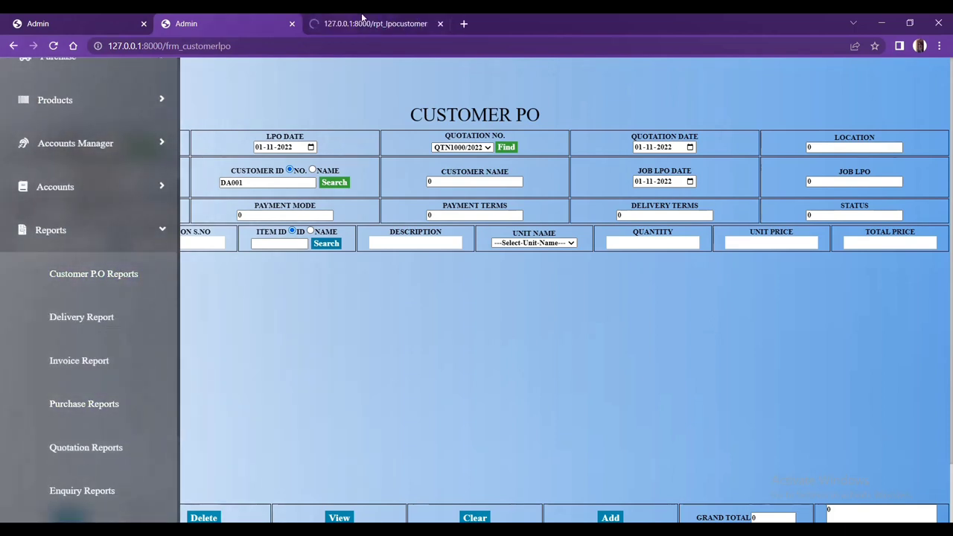
left_click(356, 23)
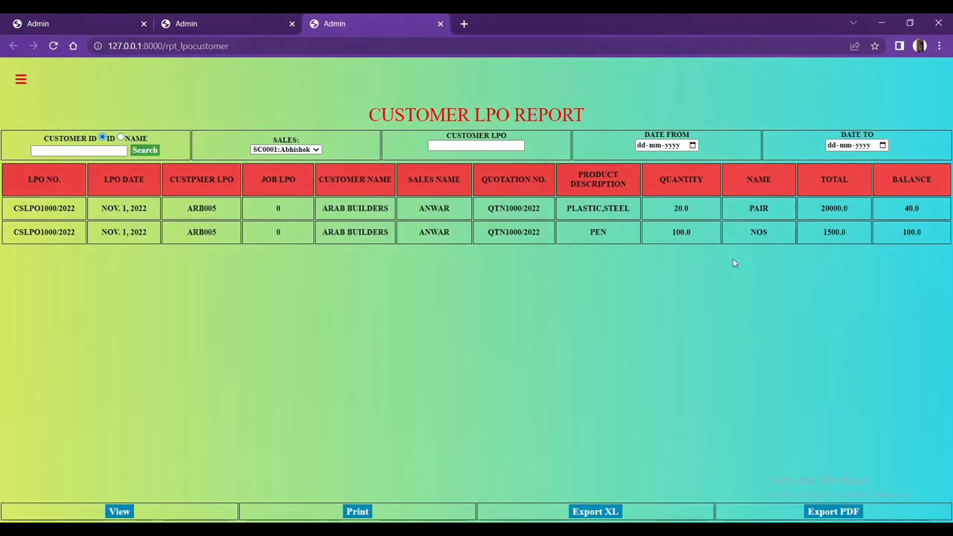
- Check the CSLPO1000/2022 balances: 40.0 for Plastic,Steel and 100.0 for PEN
left_click_drag(923, 234, 903, 215)
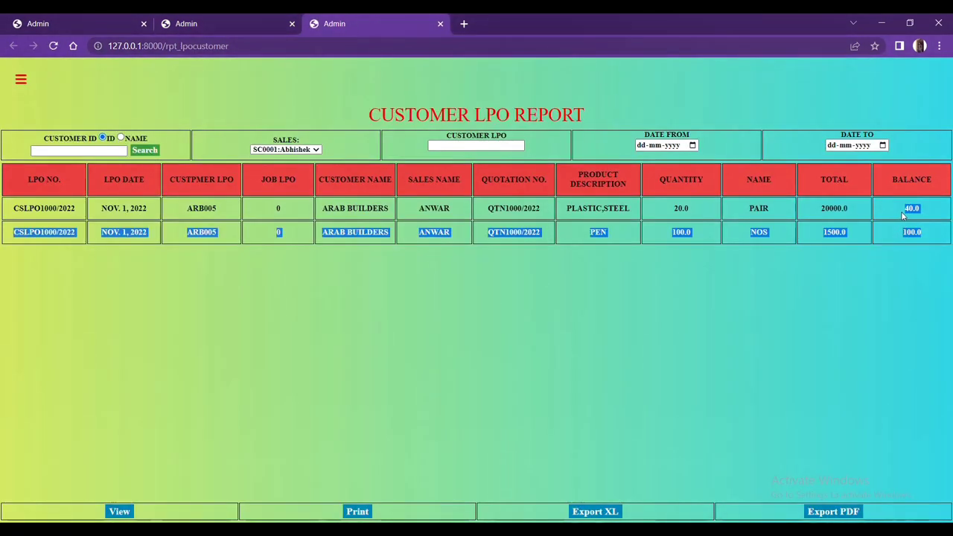
left_click(917, 246)
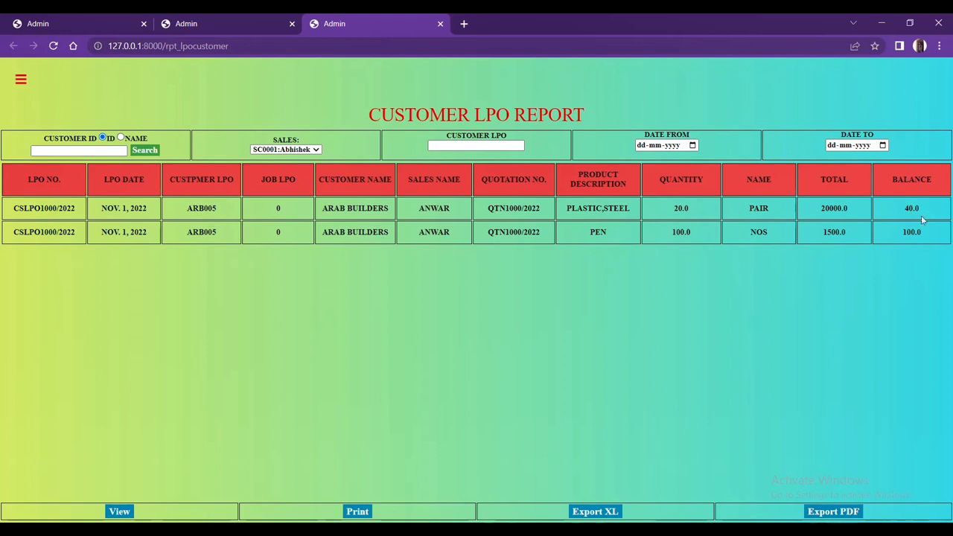
left_click_drag(926, 209, 904, 209)
left_click_drag(438, 233, 45, 208)
left_click(290, 314)
- Open the Quotation Report in a new tab and check the QTN1000/2022 rows show 0.0 balance
left_click(21, 84)
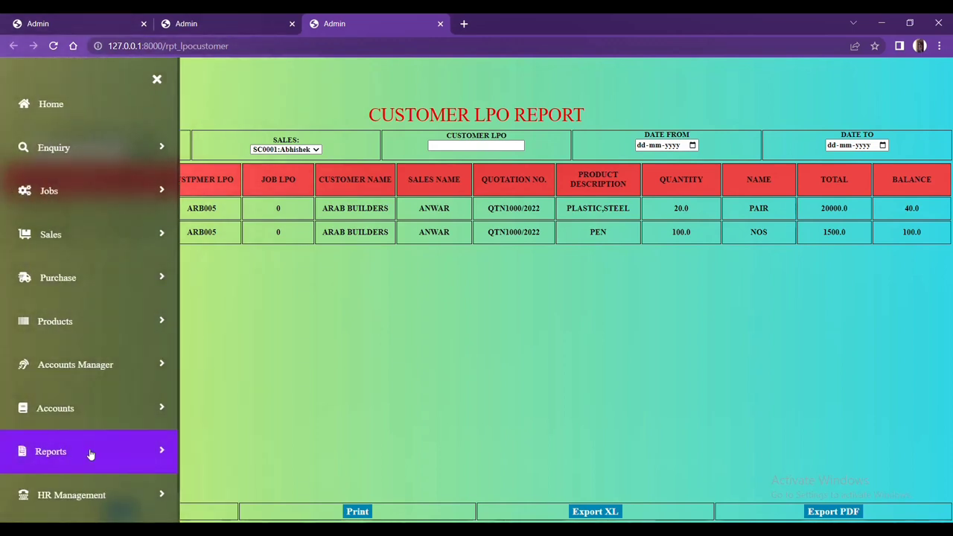
right_click(90, 452)
left_click(90, 453)
left_click(90, 451)
scroll(74, 373, "down", 4)
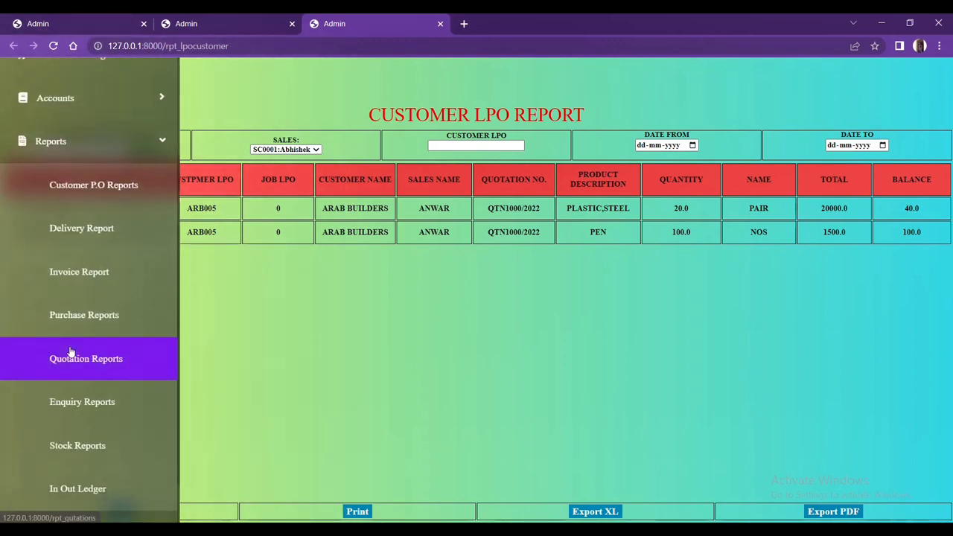
right_click(97, 368)
left_click(155, 374)
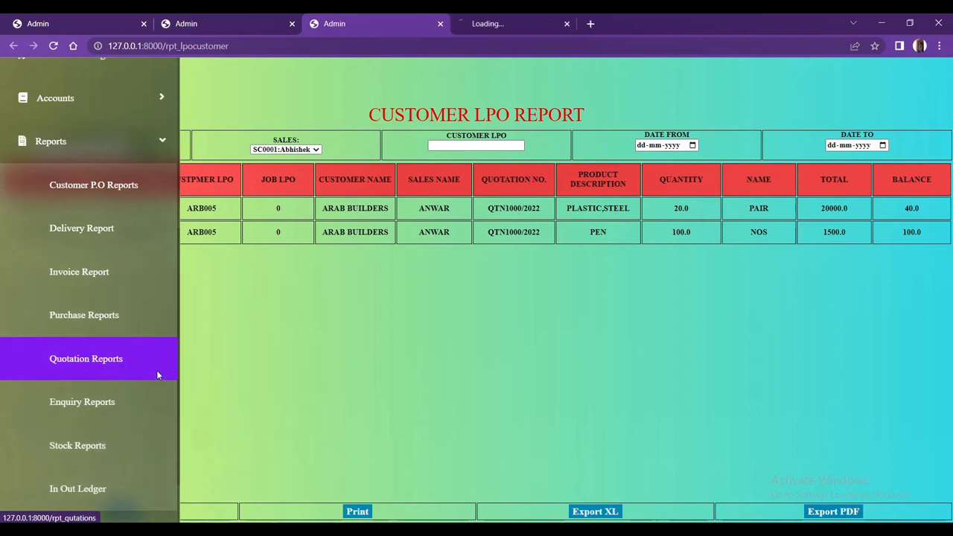
left_click(495, 23)
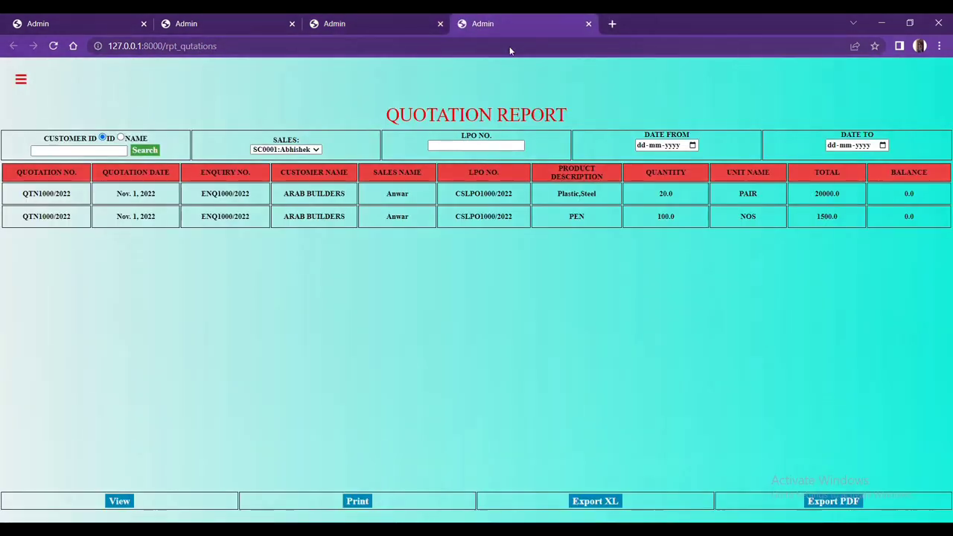
triple_click(916, 217)
left_click(925, 216)
- Return to the Customer LPO Report tab and expand the Sales section
left_click(361, 20)
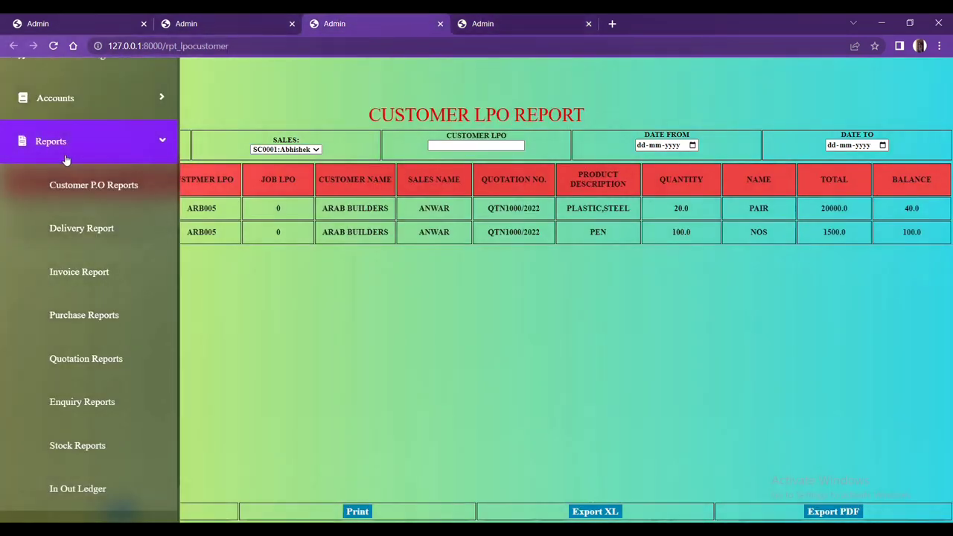
scroll(74, 224, "up", 5)
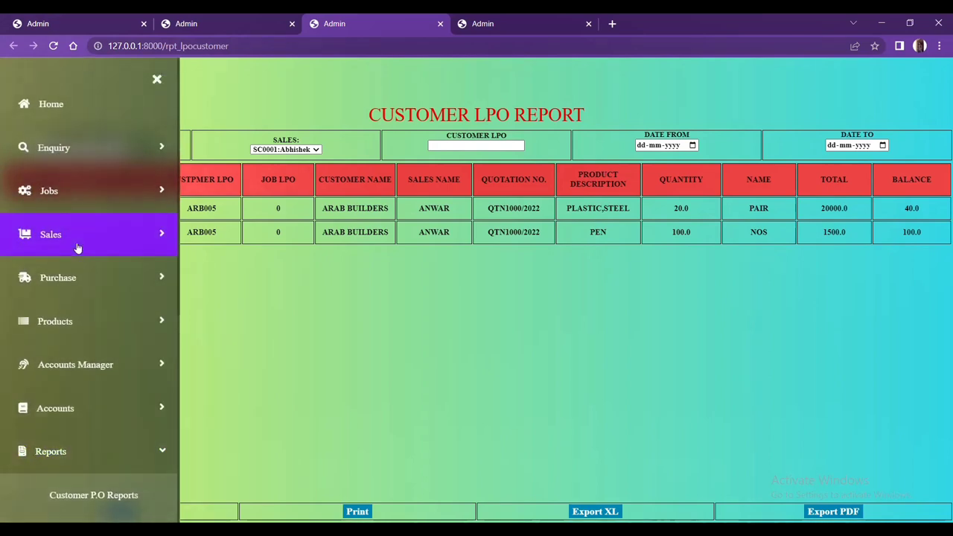
left_click(78, 248)
scroll(85, 230, "down", 2)
- Fill delivery order DVR1000/2022 from LPO CSLPO1000/2022 for ARAB BUILDERS
left_click(102, 208)
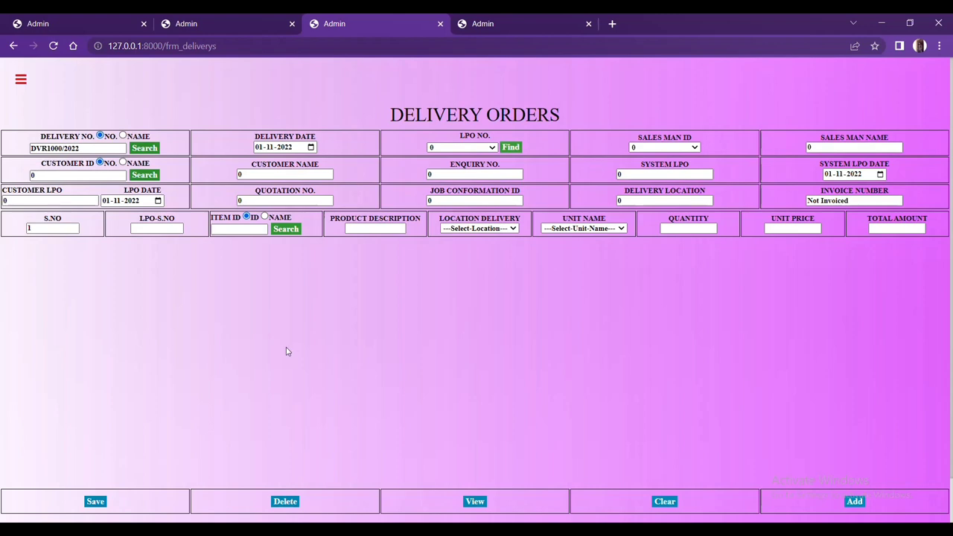
left_click(460, 149)
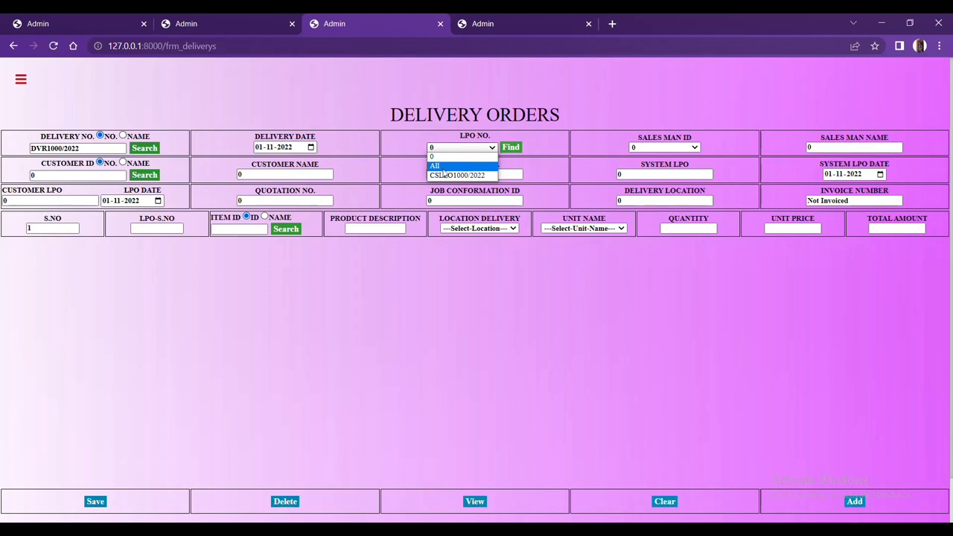
left_click(443, 175)
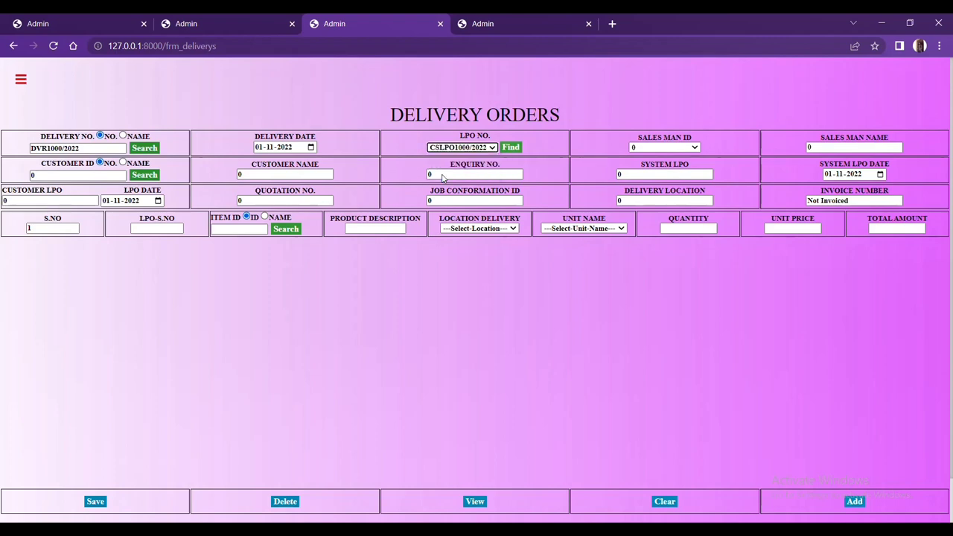
left_click(510, 148)
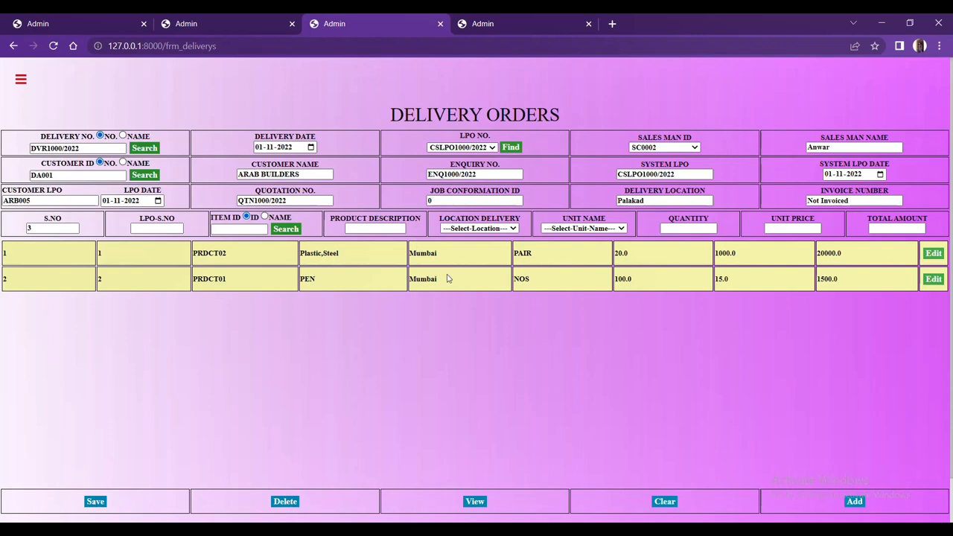
- Review the Mumbai delivery location on both lines and the available location choices
double_click(432, 281)
double_click(431, 256)
left_click(435, 307)
left_click_drag(443, 281, 409, 254)
left_click(440, 306)
left_click(514, 229)
left_click(513, 232)
- Re-add the PRDCT02 Plastic,Steel line from Pavaratty(100): 20 PAIR at 500, total 20000
left_click(935, 254)
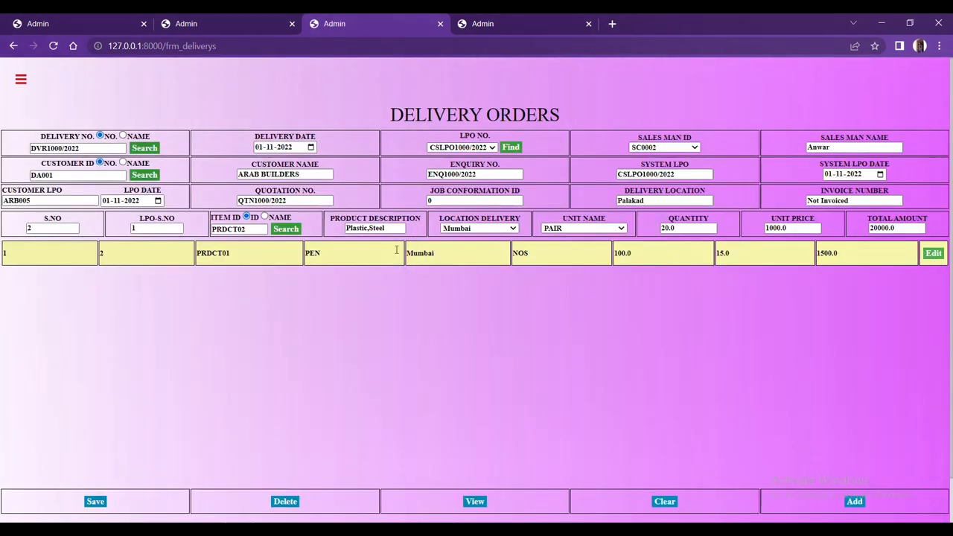
left_click(257, 229)
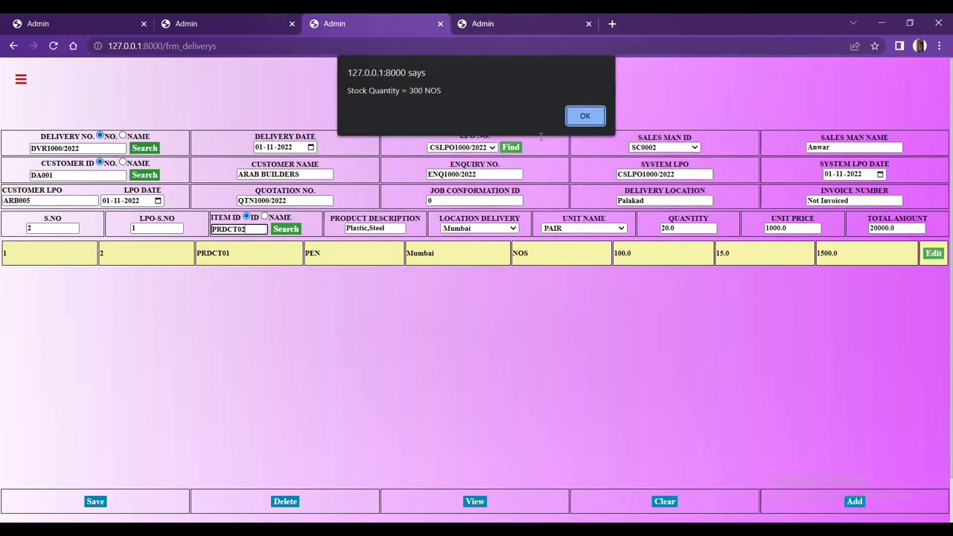
left_click(579, 116)
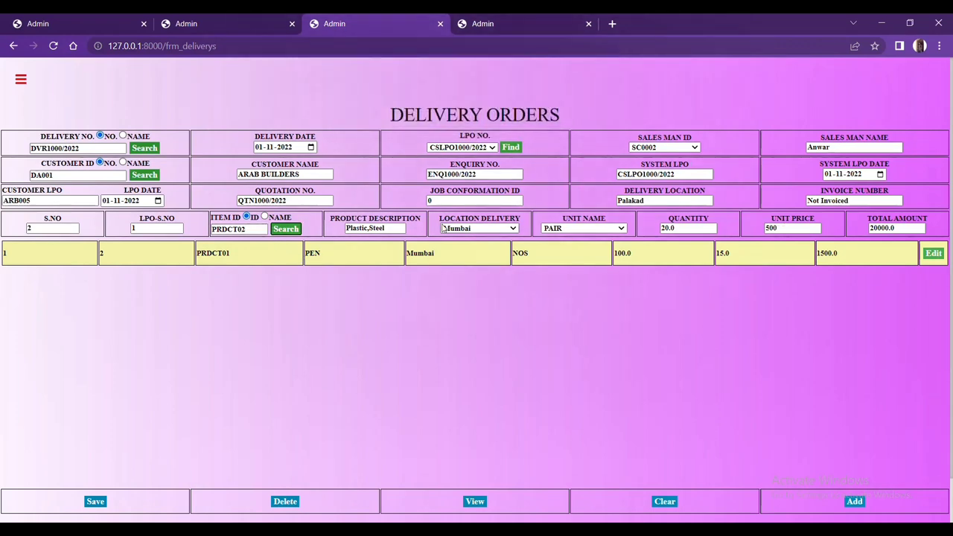
left_click(497, 231)
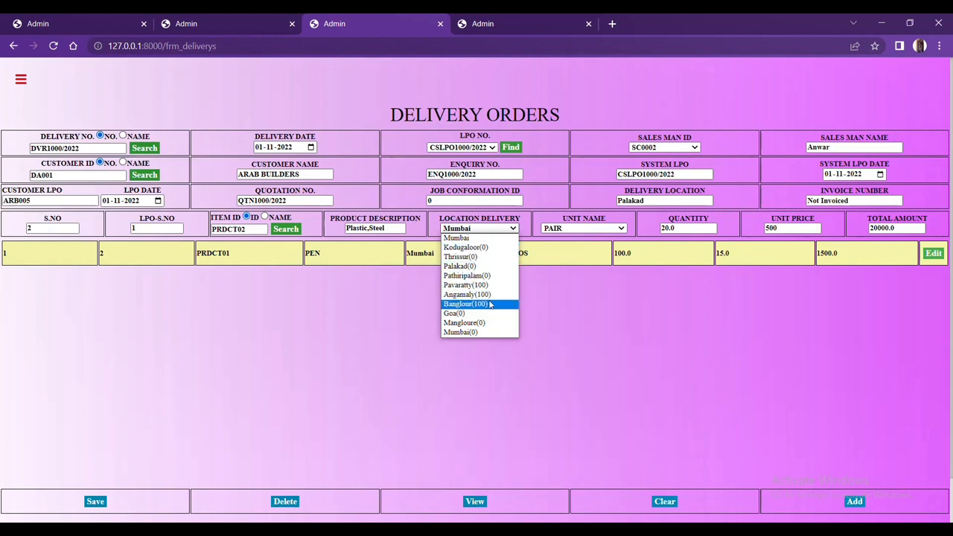
left_click(488, 286)
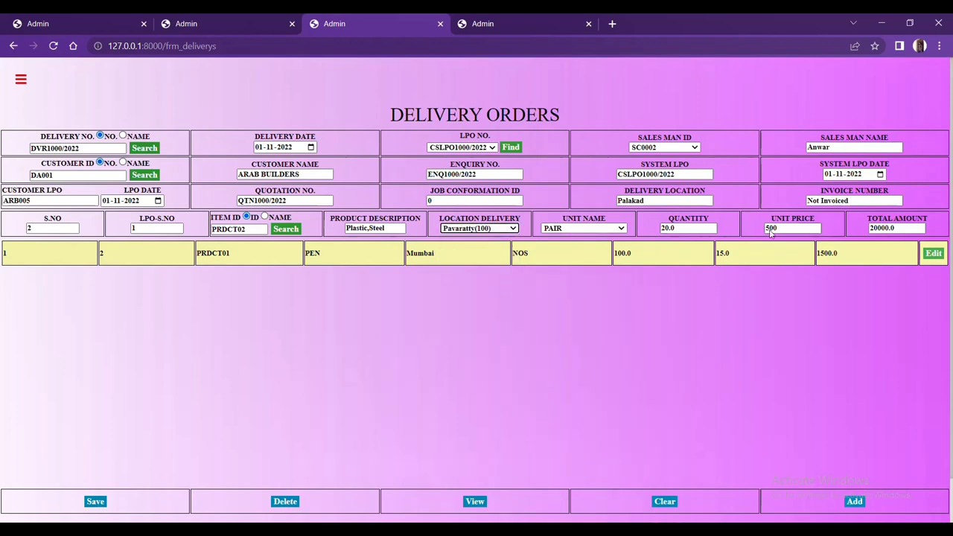
left_click(855, 500)
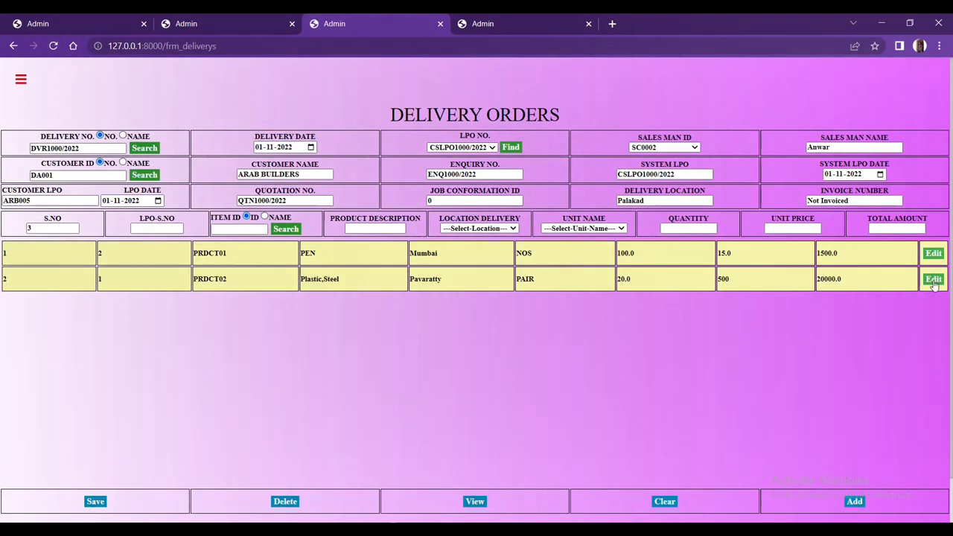
- Re-add the PRDCT01 PEN line from Thrissur(500): 100 NOS at 15, total 1500
left_click(935, 254)
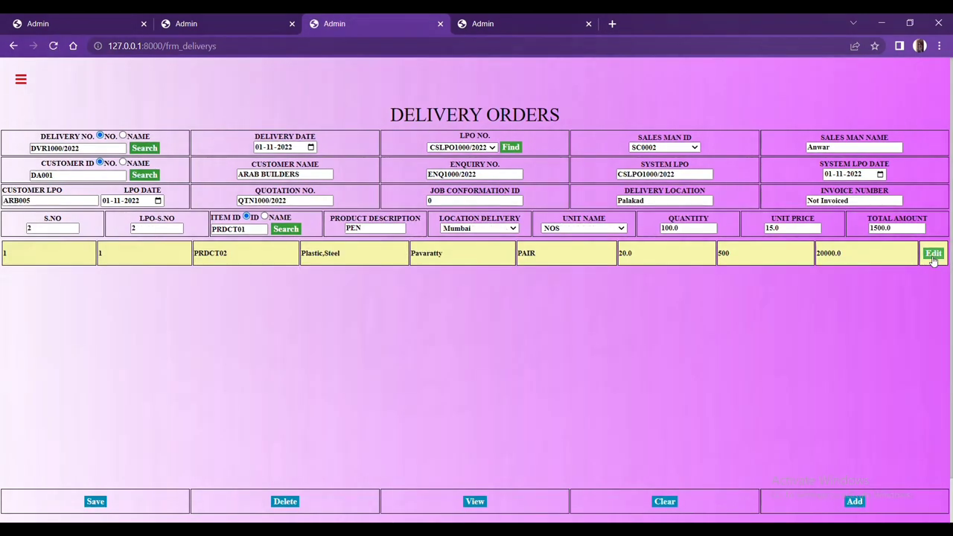
left_click(476, 229)
left_click(484, 233)
left_click(255, 231)
key("Return")
left_click(579, 118)
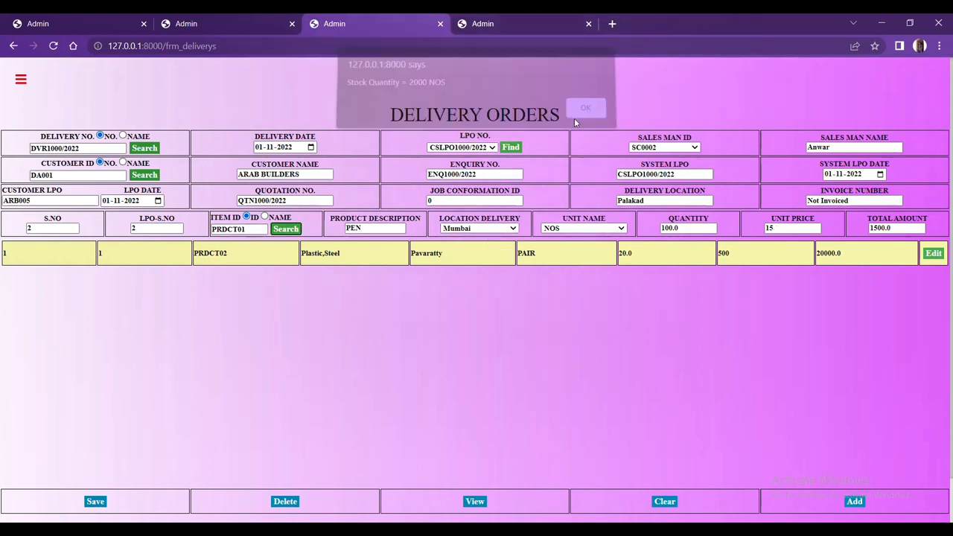
left_click(498, 228)
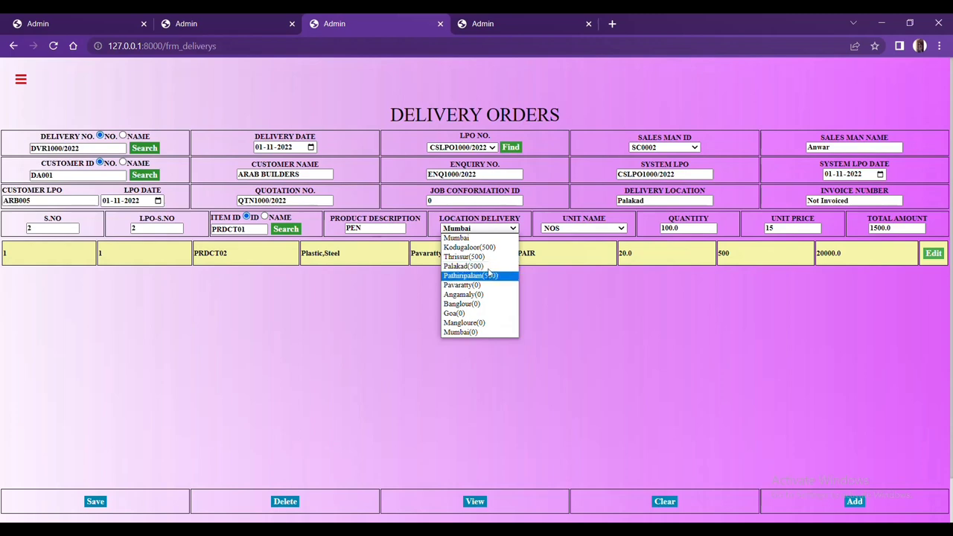
left_click(490, 256)
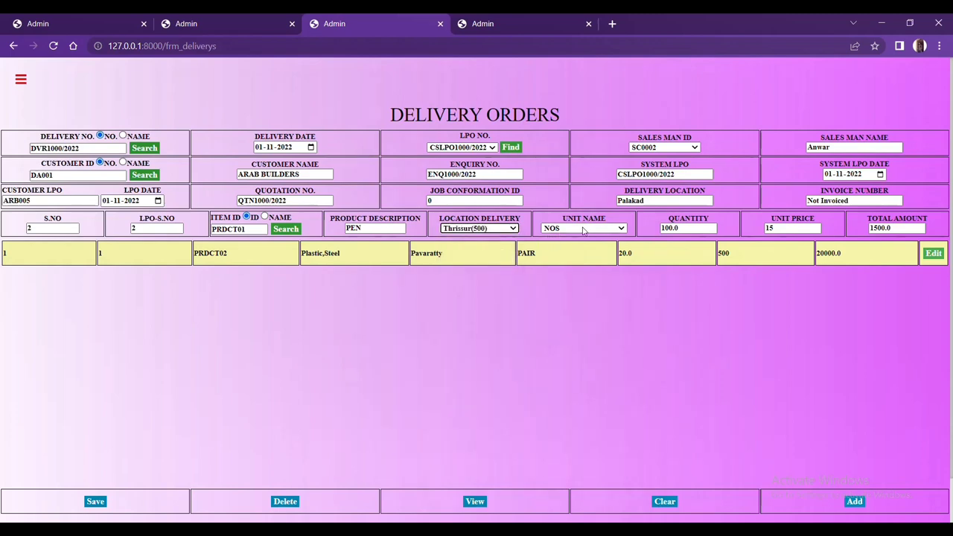
left_click(854, 501)
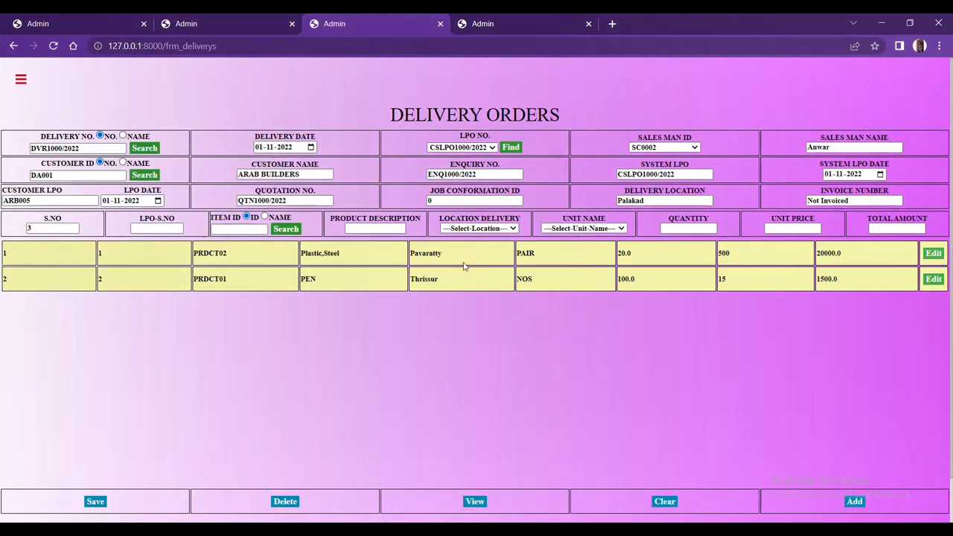
- Confirm the row delivery locations, then save delivery DVR1000/2022 and dismiss the 'Saved' alert
left_click_drag(451, 281, 376, 266)
left_click(466, 285)
left_click(480, 229)
left_click(469, 246)
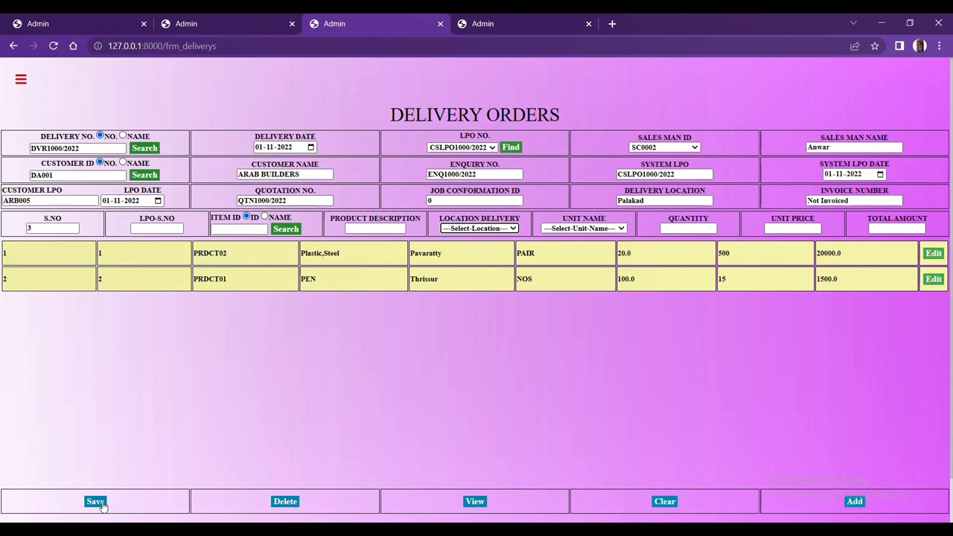
left_click(103, 505)
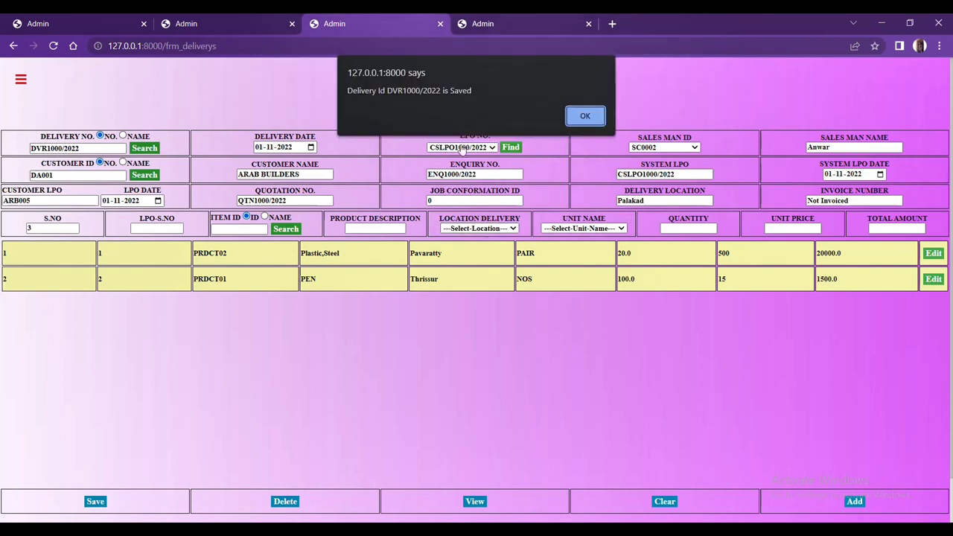
left_click_drag(369, 90, 489, 115)
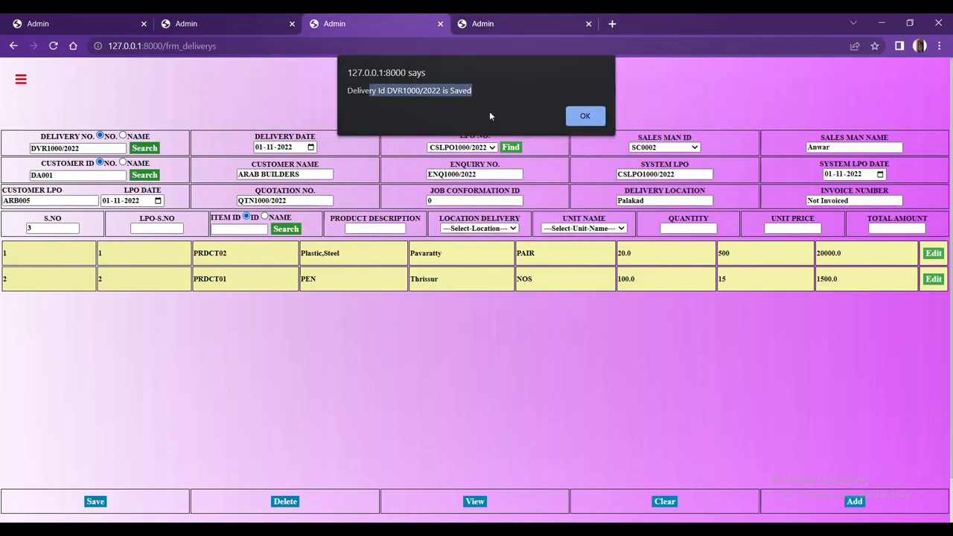
left_click(580, 118)
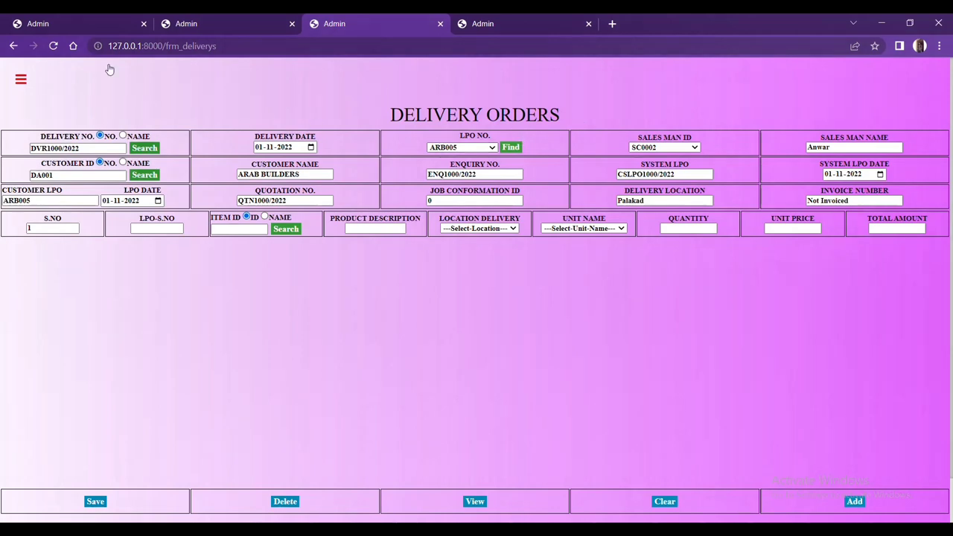
- Reload the Quotation Report tab to check the PEN quotation row
left_click(519, 18)
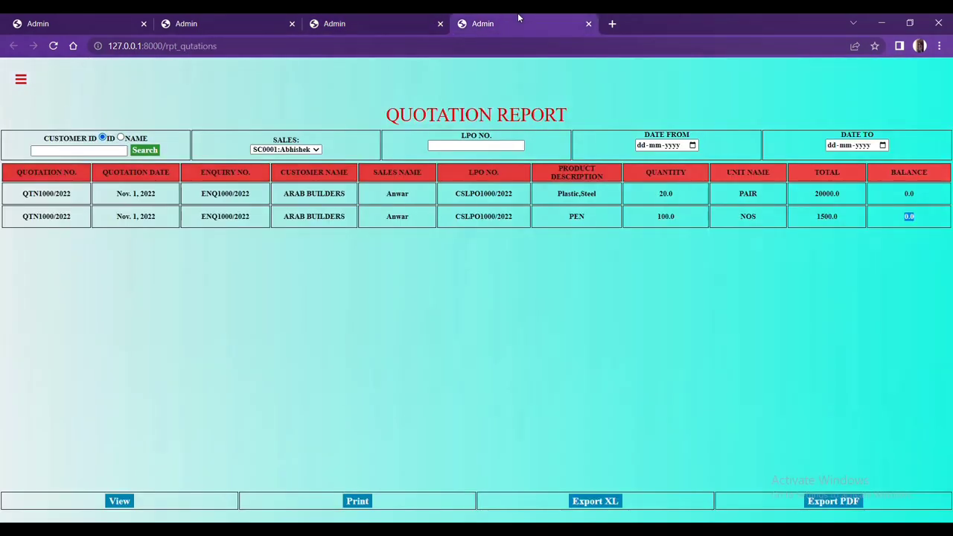
left_click(389, 17)
left_click(507, 19)
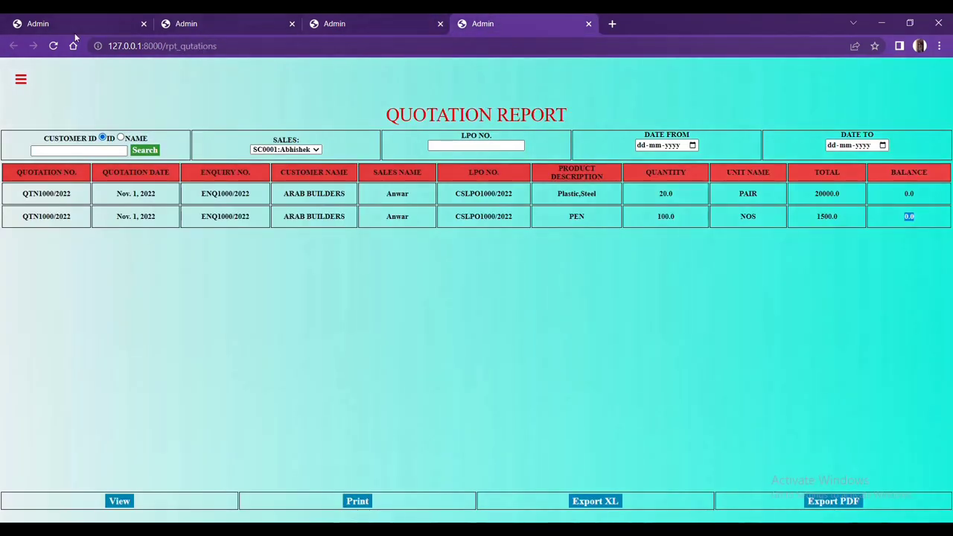
left_click(53, 45)
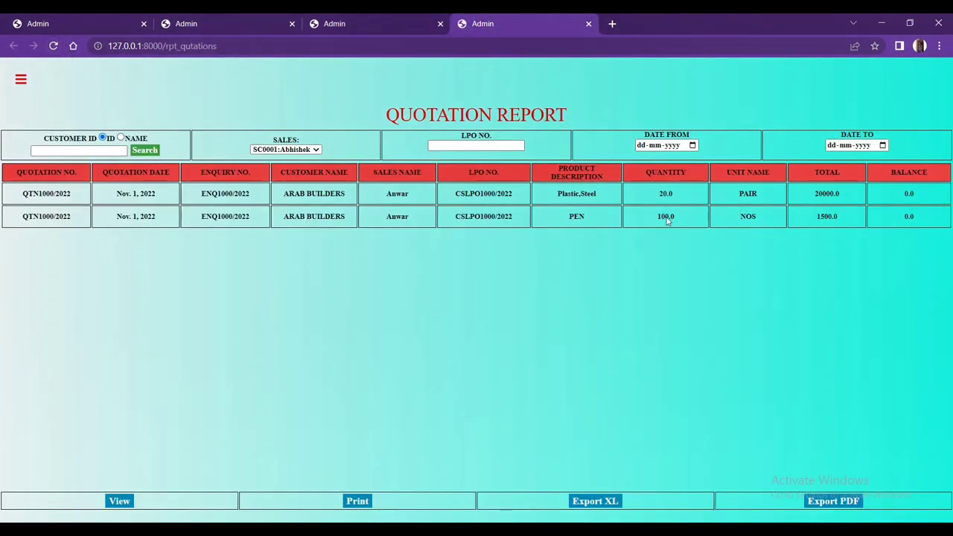
left_click_drag(908, 215, 908, 191)
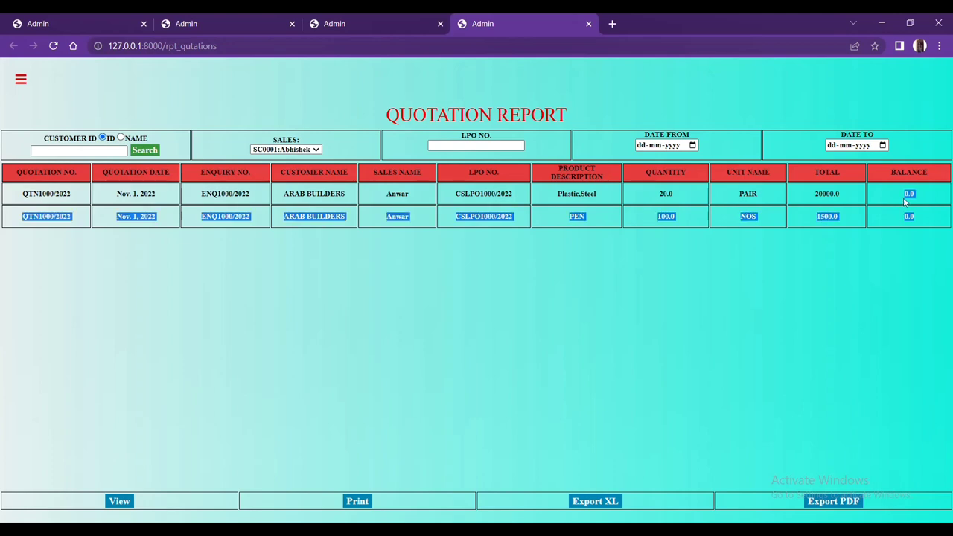
left_click(163, 21)
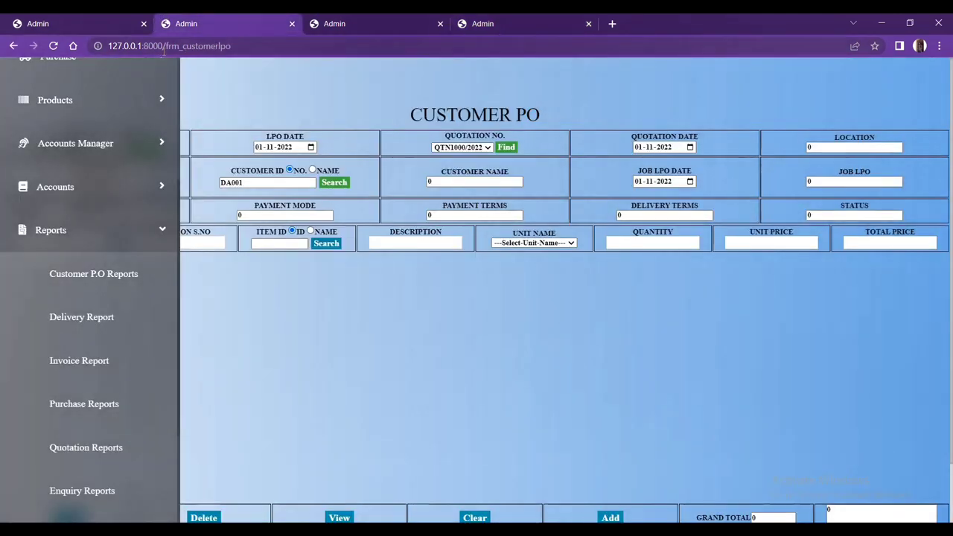
left_click(307, 28)
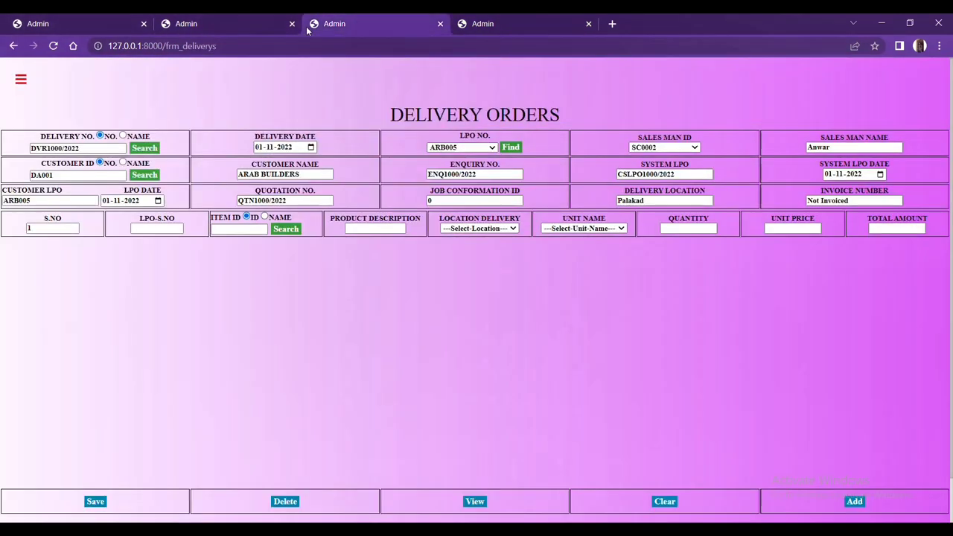
- Open Customer P.O Reports in a new tab and check the PEN line's 0.0 balance
left_click(20, 79)
scroll(83, 439, "down", 1)
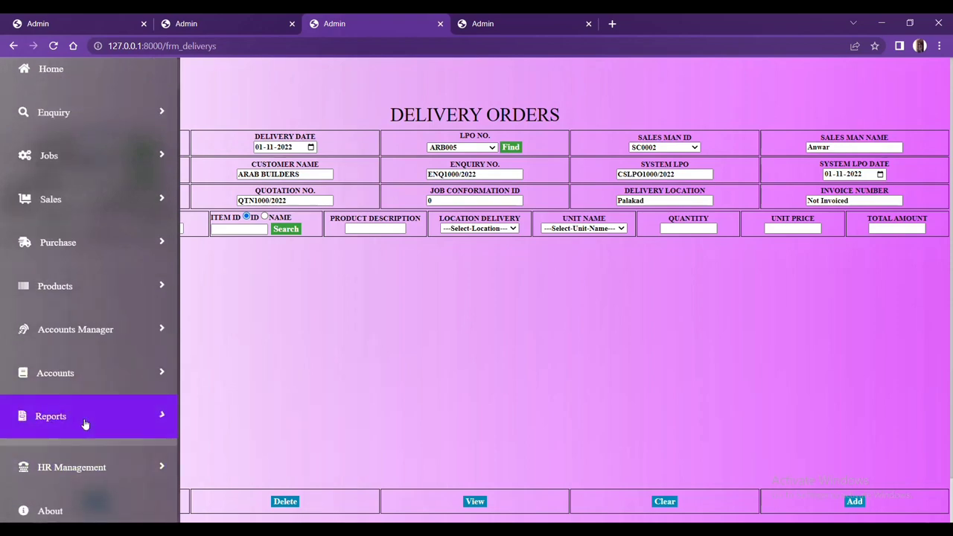
left_click(85, 424)
scroll(87, 329, "down", 3)
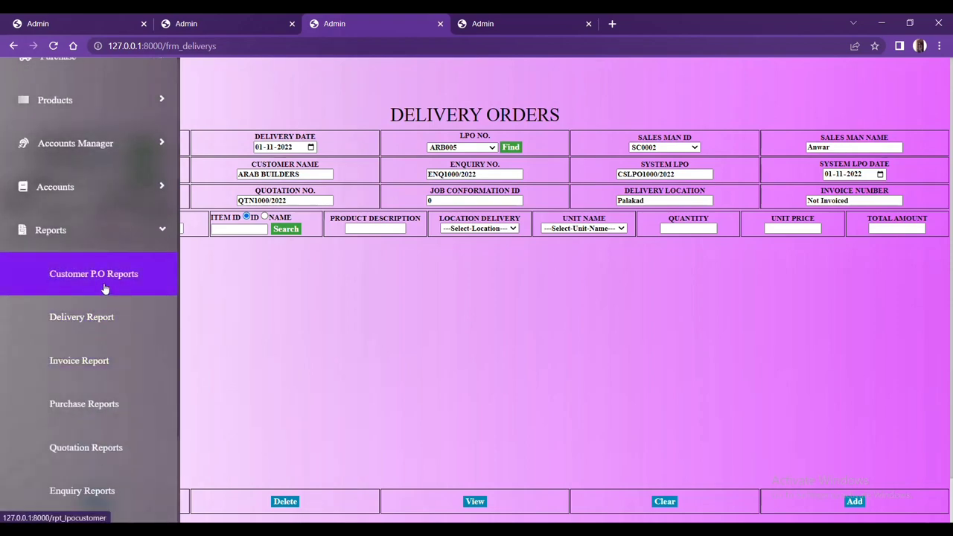
right_click(105, 289)
left_click(142, 292)
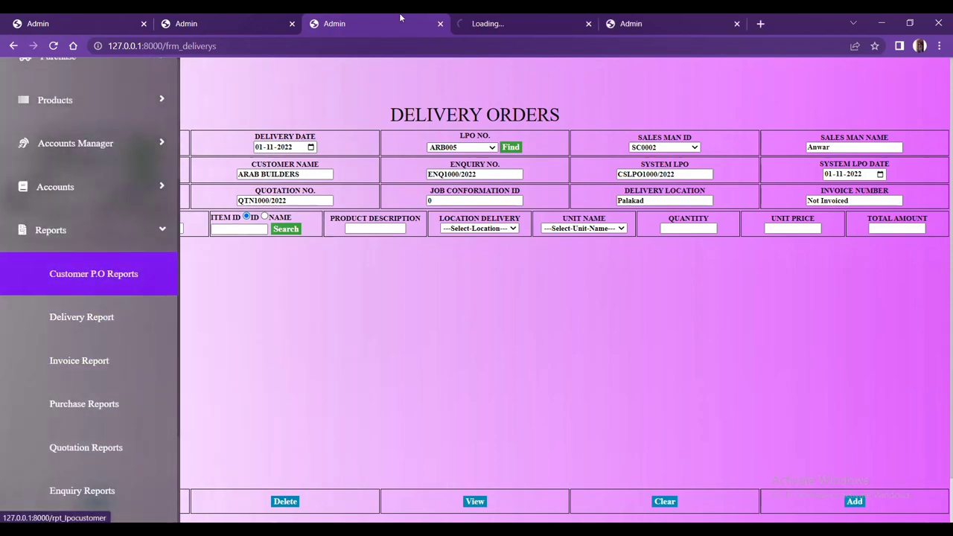
left_click(499, 16)
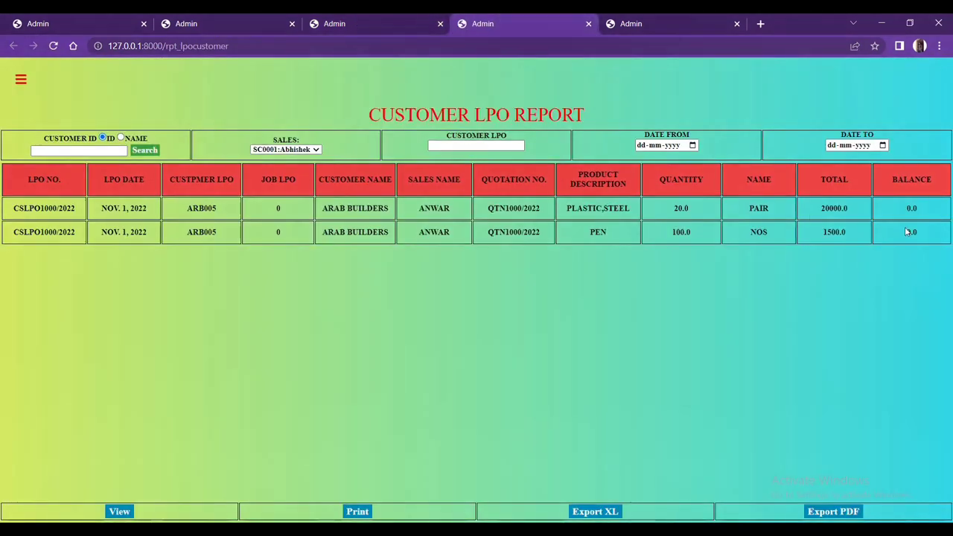
left_click_drag(930, 234, 903, 212)
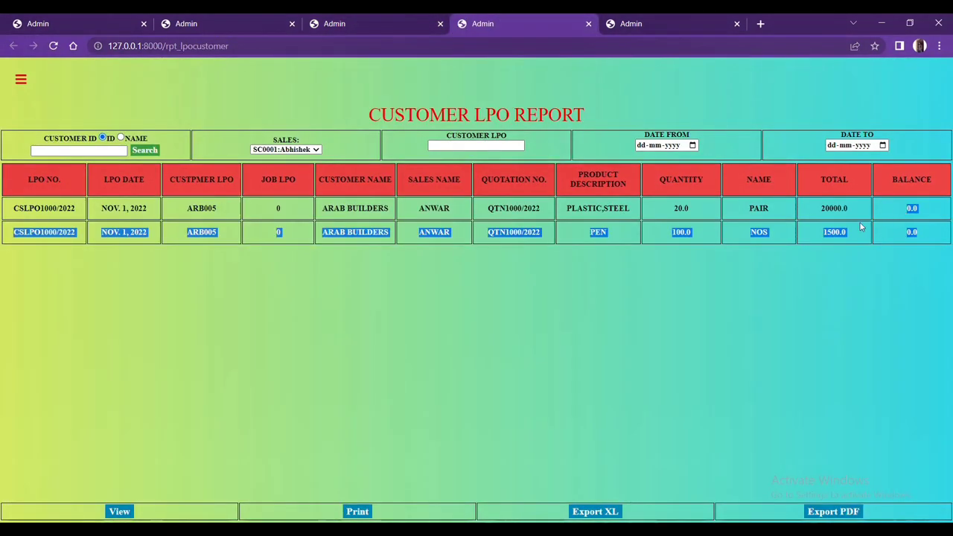
- Open the Delivery Report from the Reports menu in another new tab
left_click(21, 81)
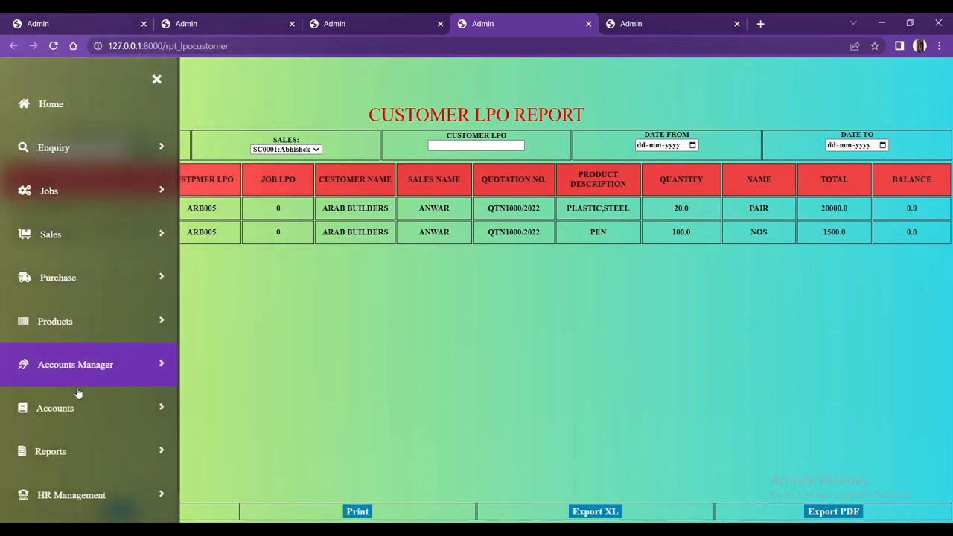
left_click(75, 451)
scroll(92, 393, "down", 2)
scroll(92, 392, "down", 1)
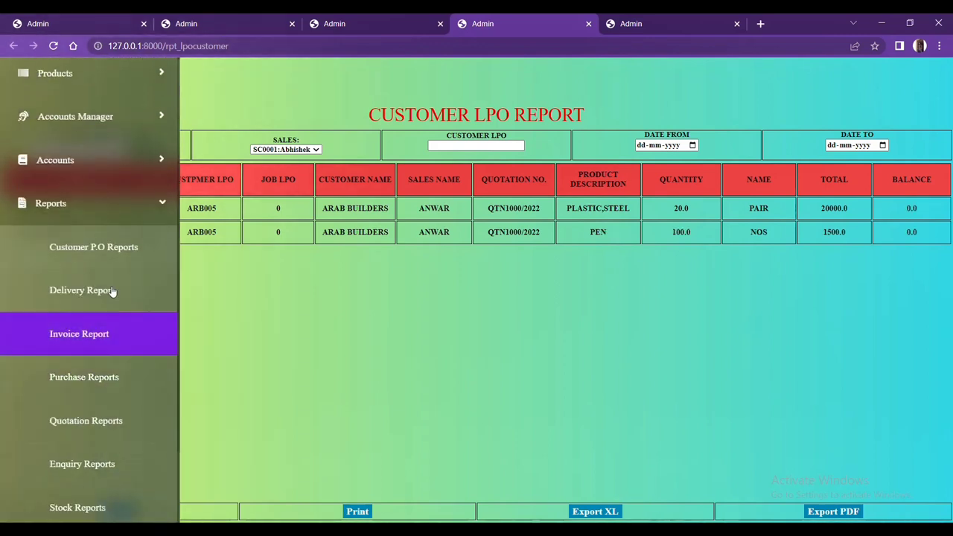
right_click(114, 290)
left_click(152, 296)
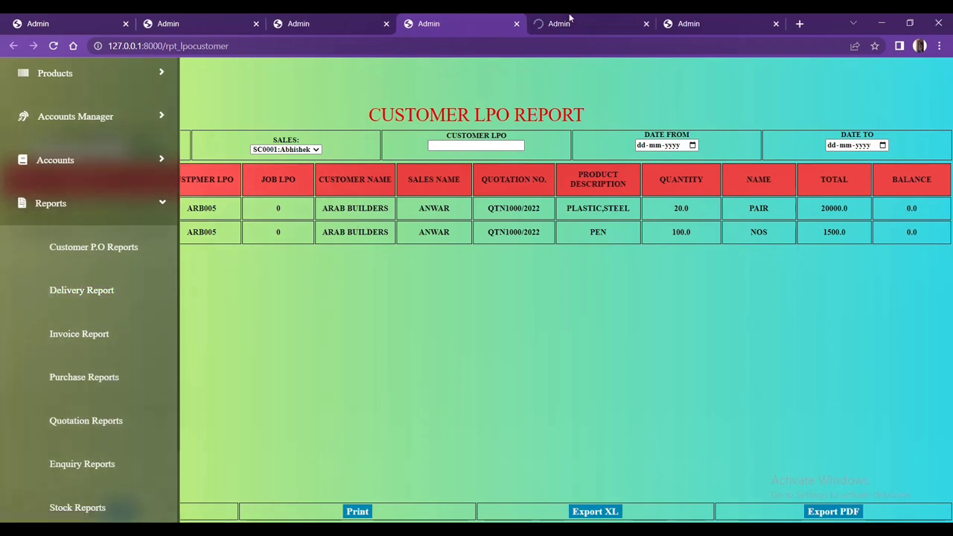
- Review the Delivery Report, recheck the 0.0 balance in Customer LPO Report, and close the sidebar
left_click(573, 30)
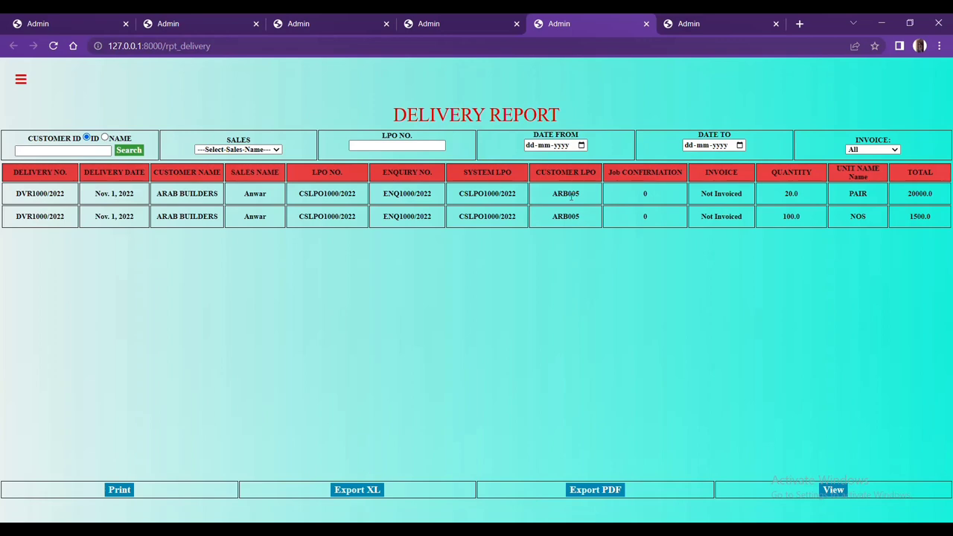
left_click(452, 18)
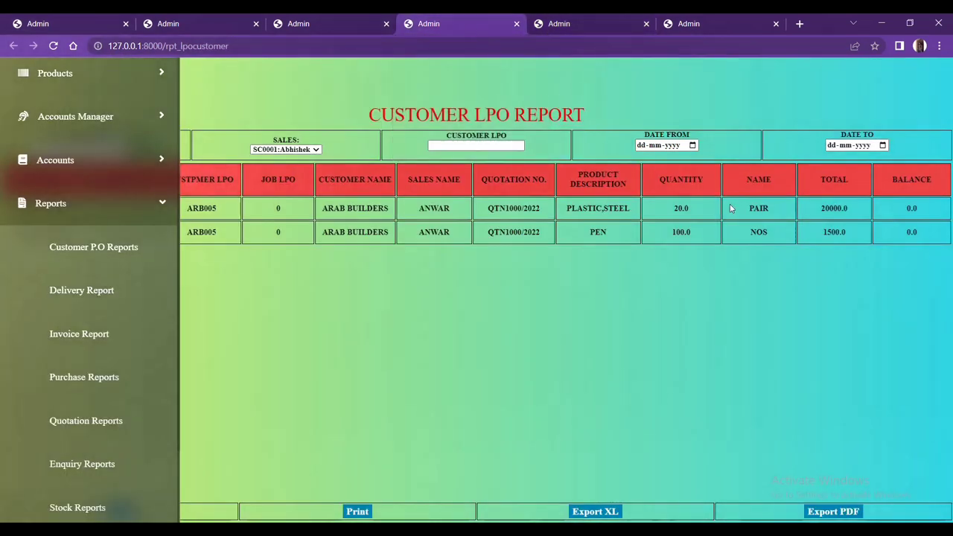
left_click_drag(918, 235, 903, 213)
scroll(82, 119, "up", 5)
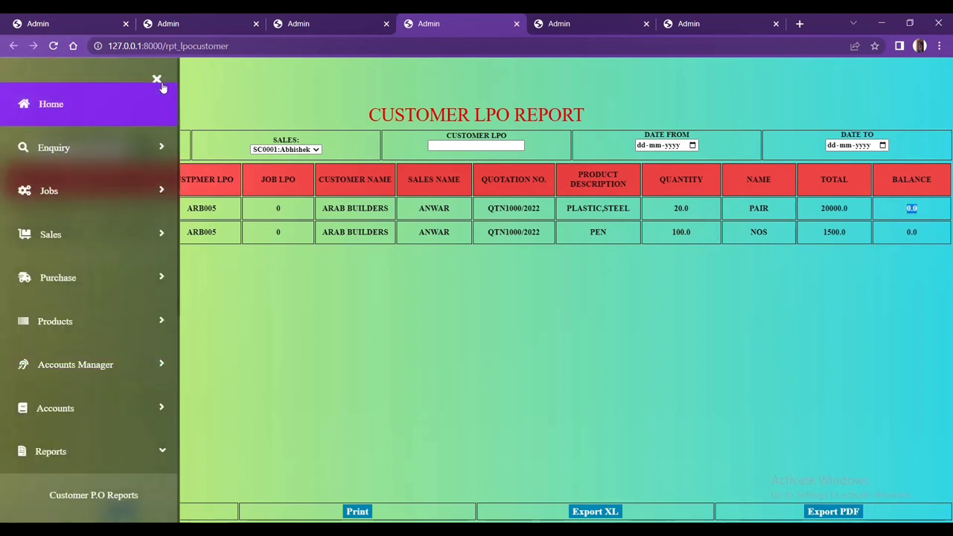
left_click(152, 77)
left_click(157, 80)
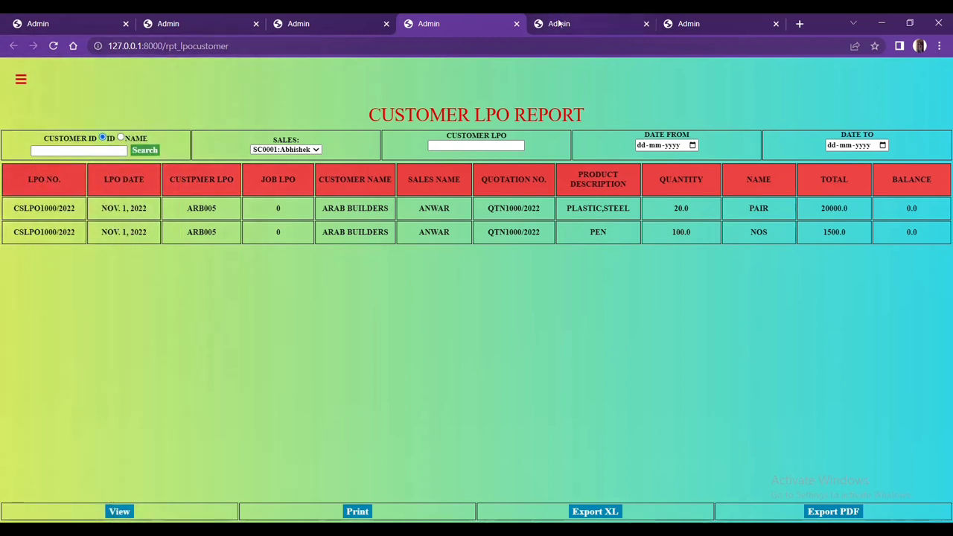
- Close the Customer LPO, Delivery, Quotation Report and Customer PO tabs
left_click(516, 24)
left_click(517, 23)
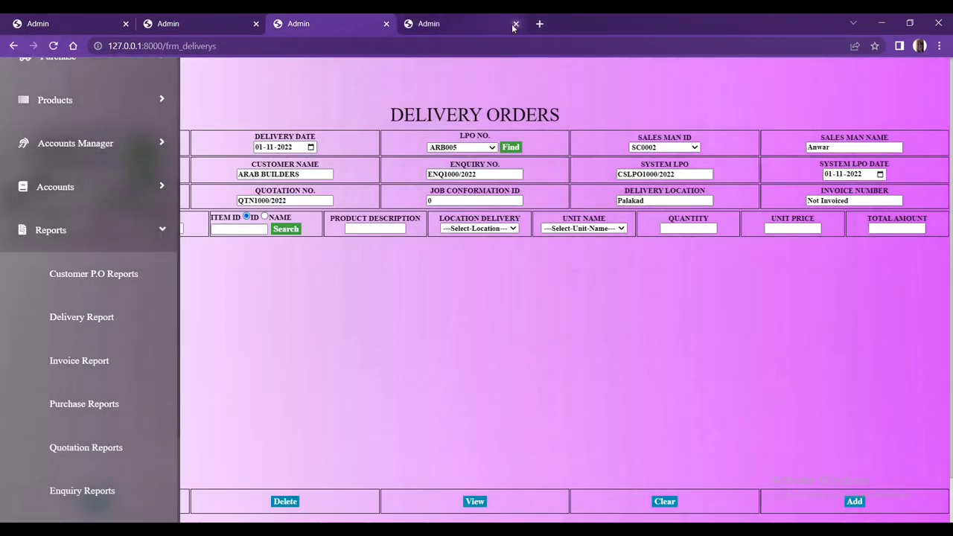
left_click(517, 24)
left_click(292, 24)
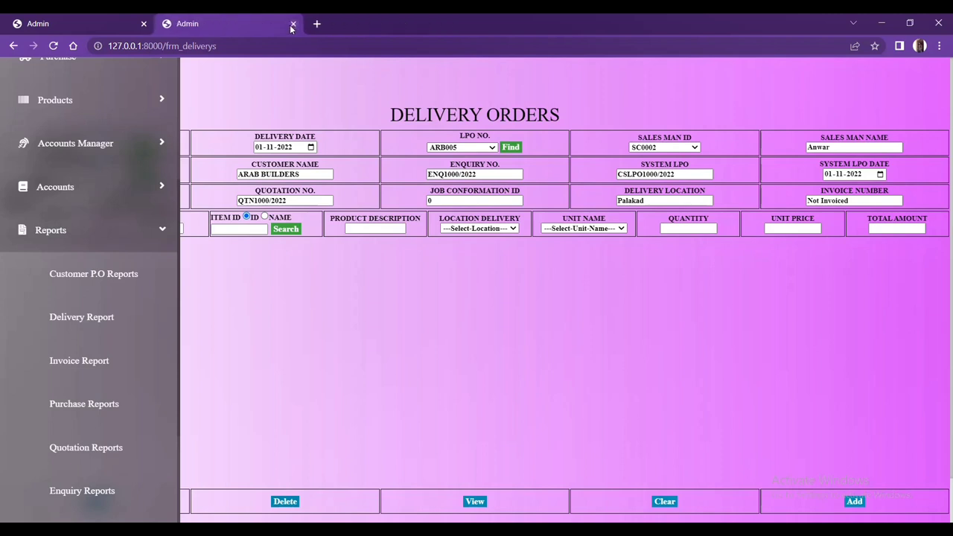
scroll(109, 148, "up", 5)
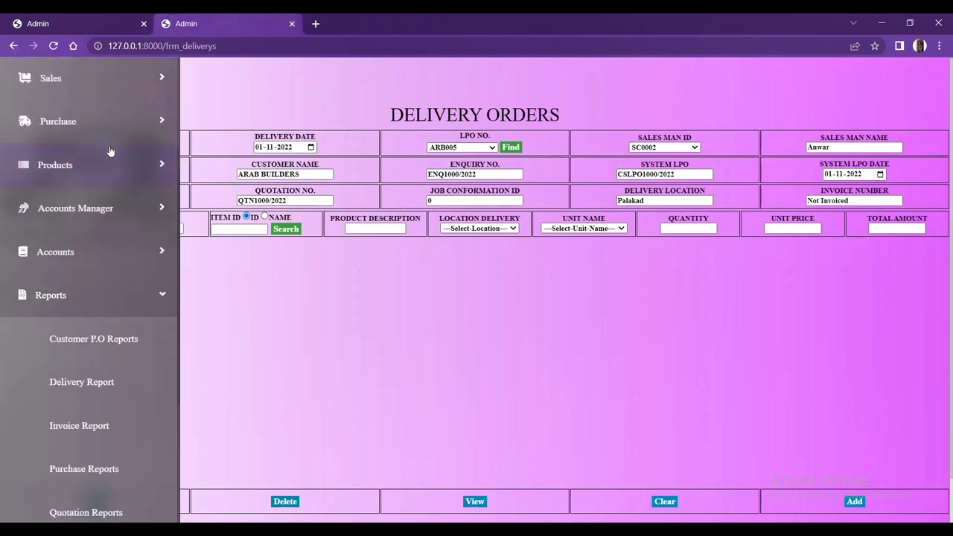
- Open the In-Out Ledger report and look over its product ID list
scroll(112, 151, "down", 5)
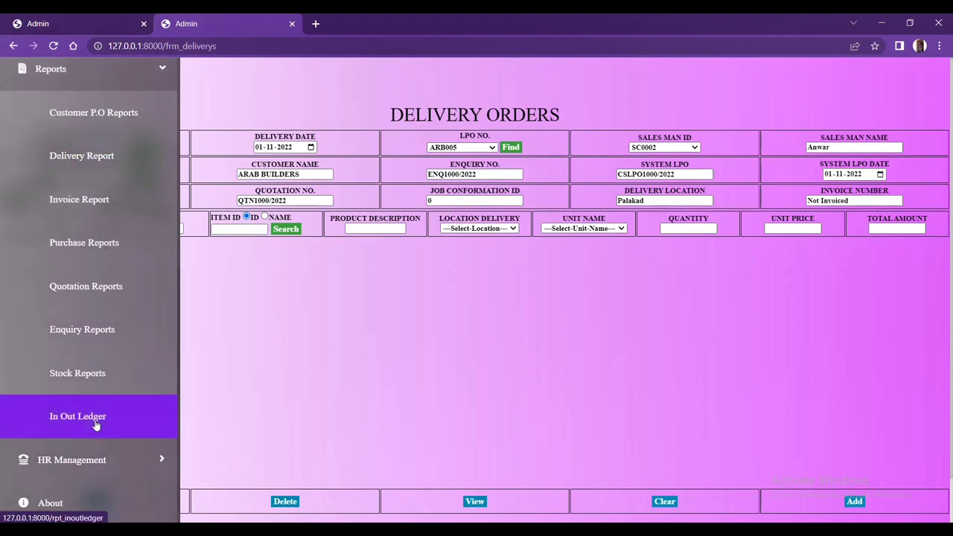
left_click(96, 424)
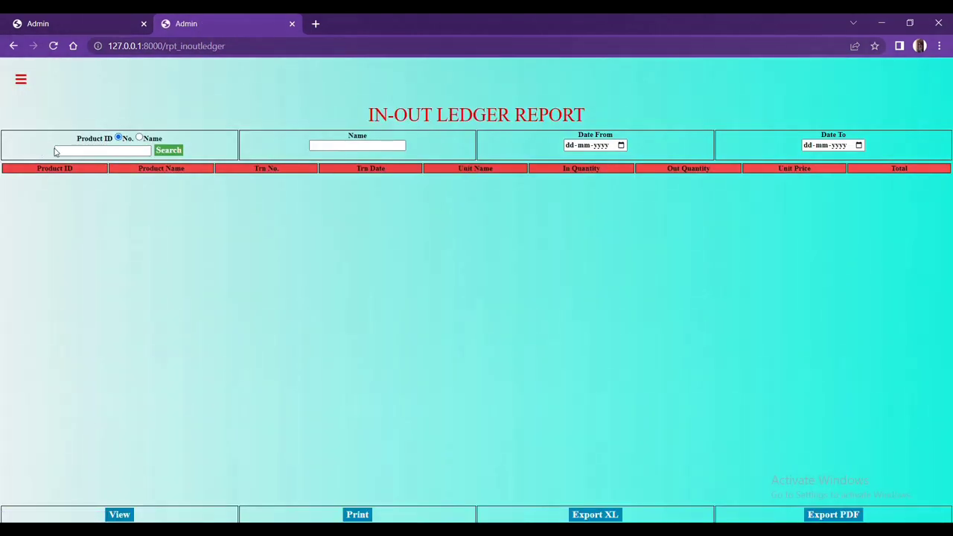
left_click(85, 149)
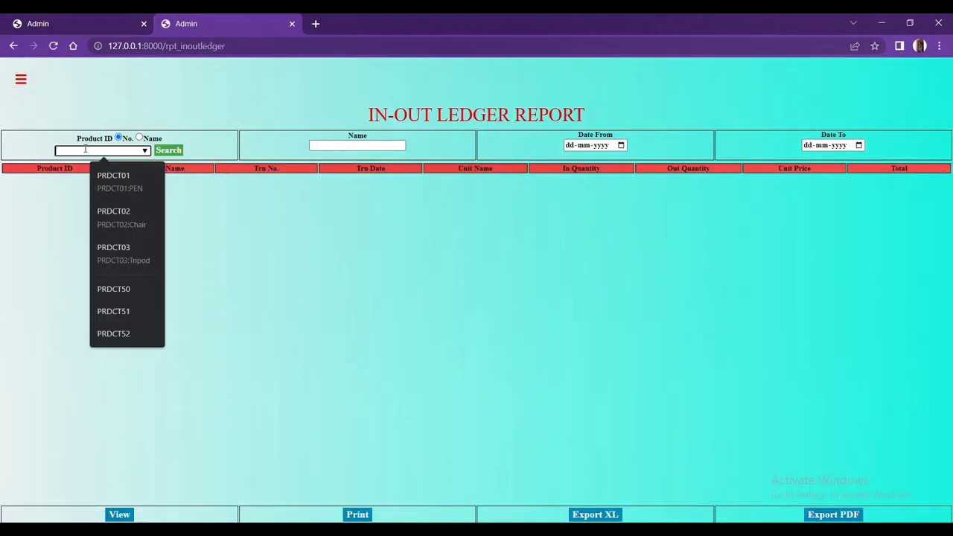
left_click(255, 206)
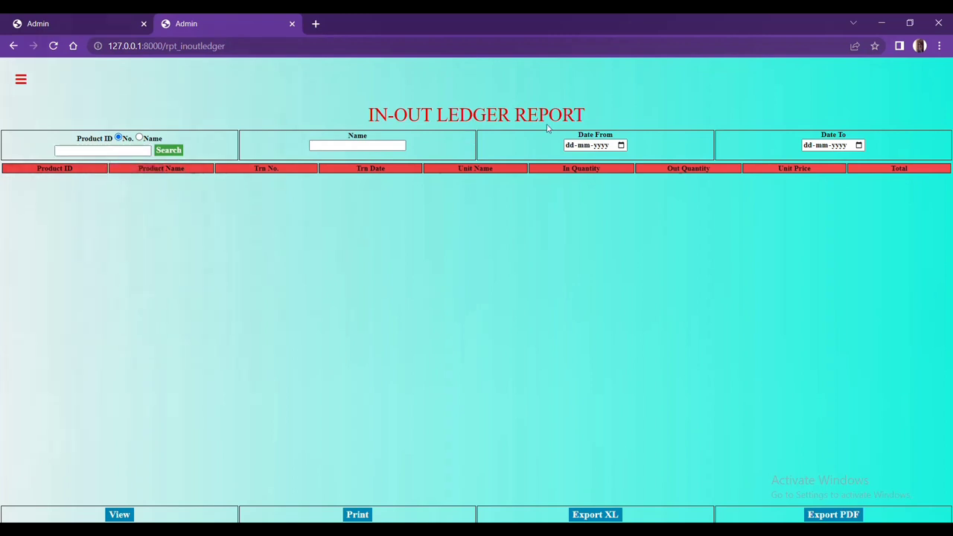
- Generate the ledger from 29-10-2022 to 01-11-2022 and inspect PEN's 2000.0 opening quantity
left_click(621, 145)
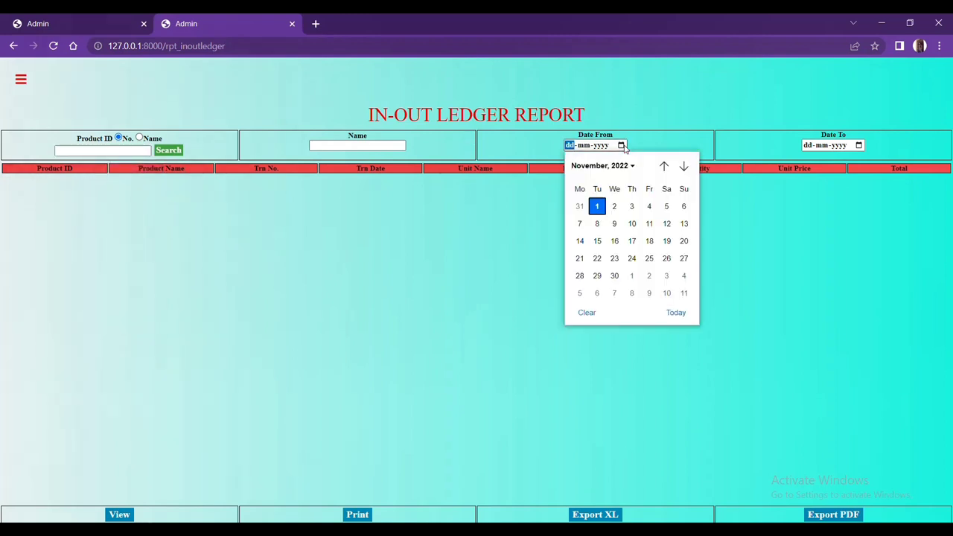
left_click(664, 165)
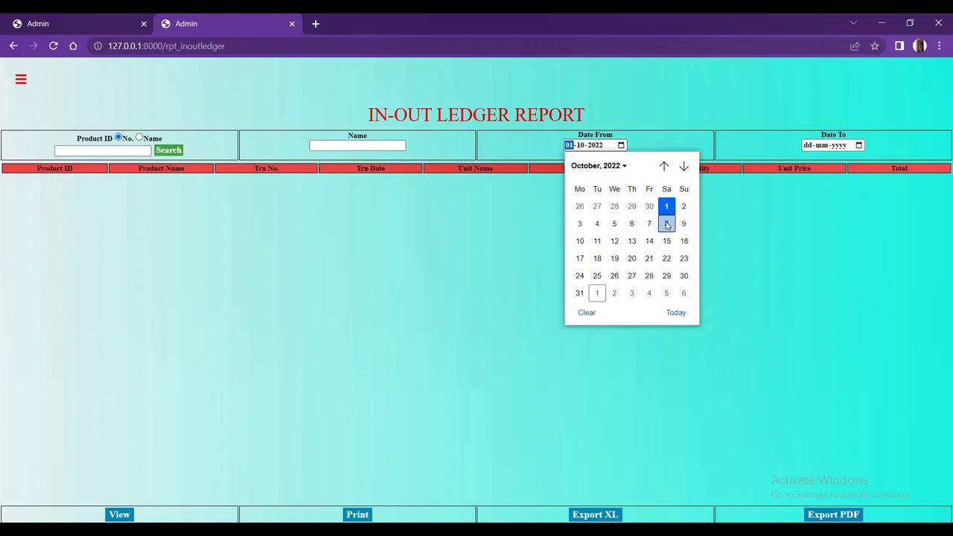
left_click(665, 275)
left_click(859, 145)
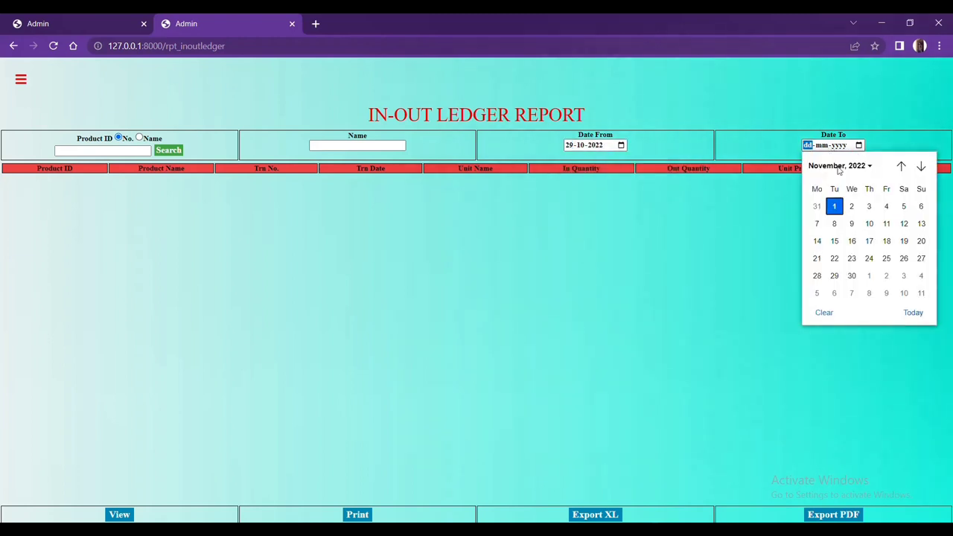
left_click(913, 312)
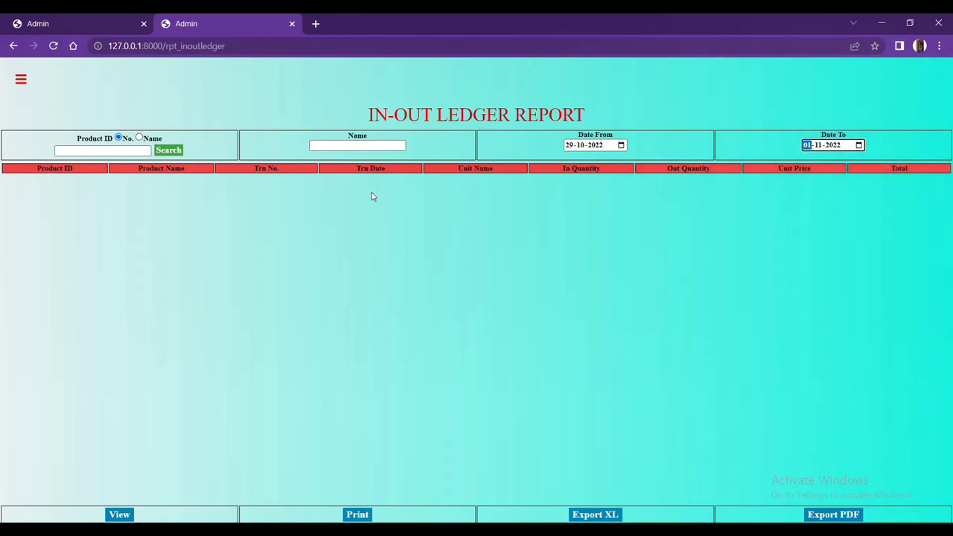
left_click(119, 514)
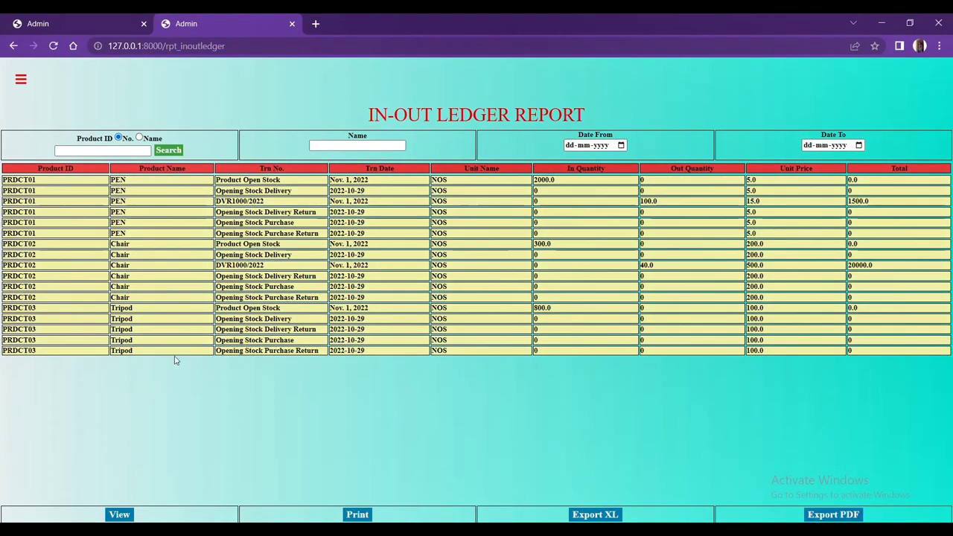
double_click(551, 180)
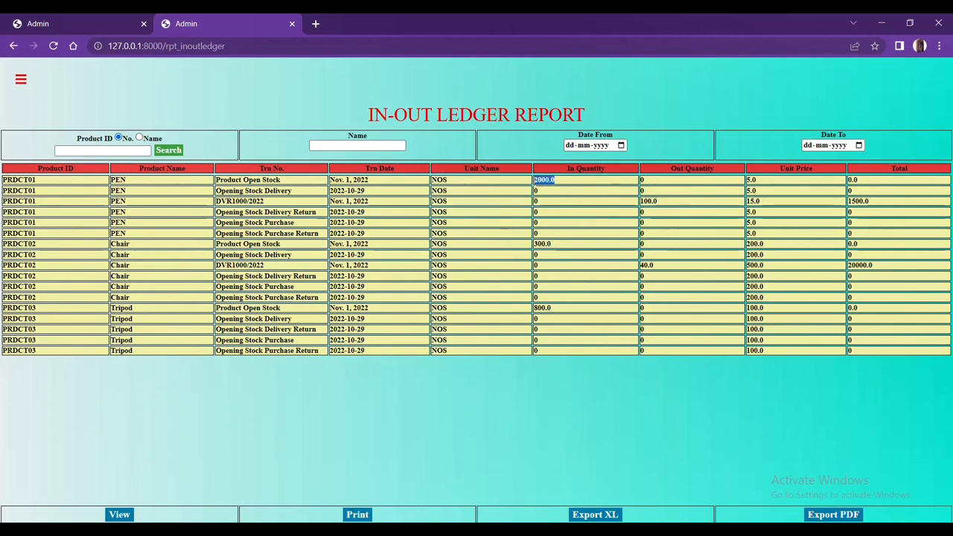
left_click(593, 218)
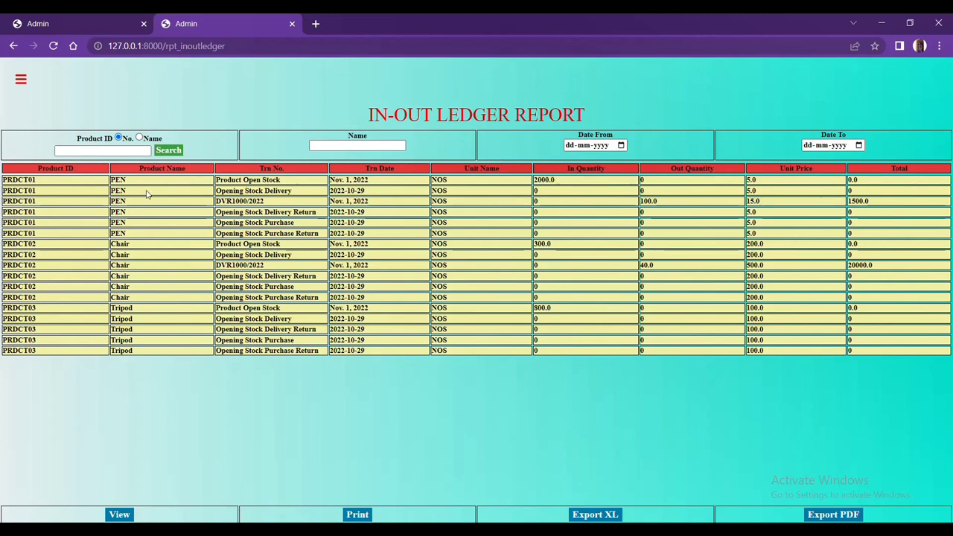
left_click_drag(375, 181, 329, 181)
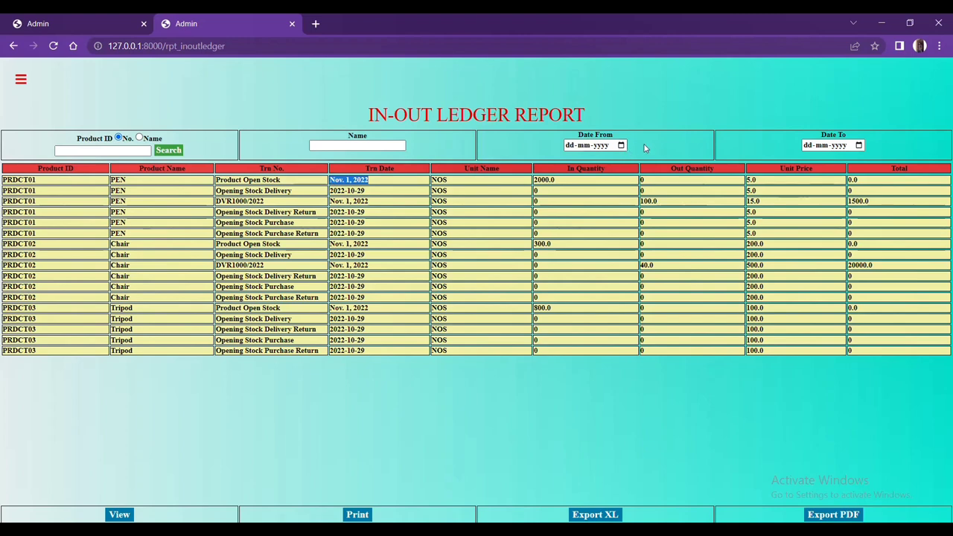
left_click(621, 145)
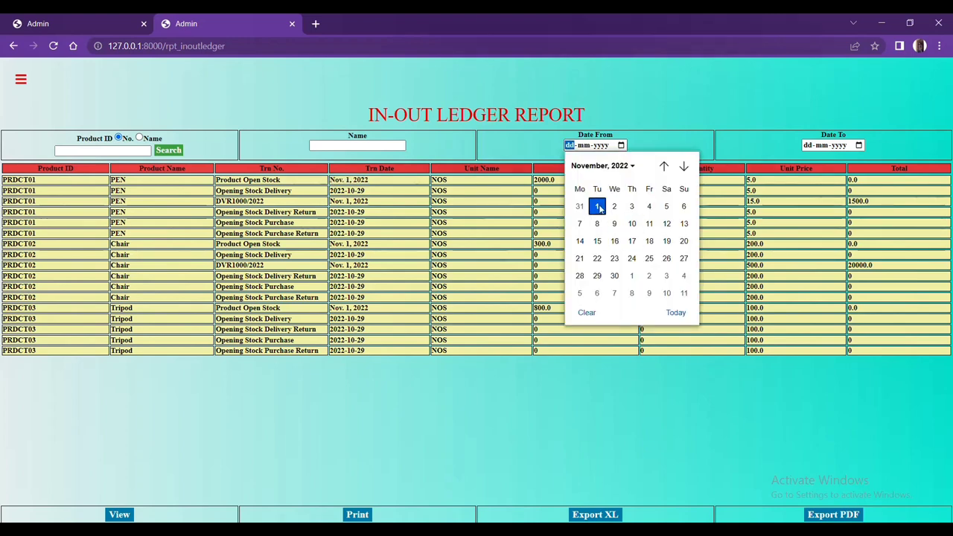
- Regenerate the ledger for 01-11-2022 only and inspect the DVR1000/2022 transaction rows
left_click(597, 206)
left_click(859, 145)
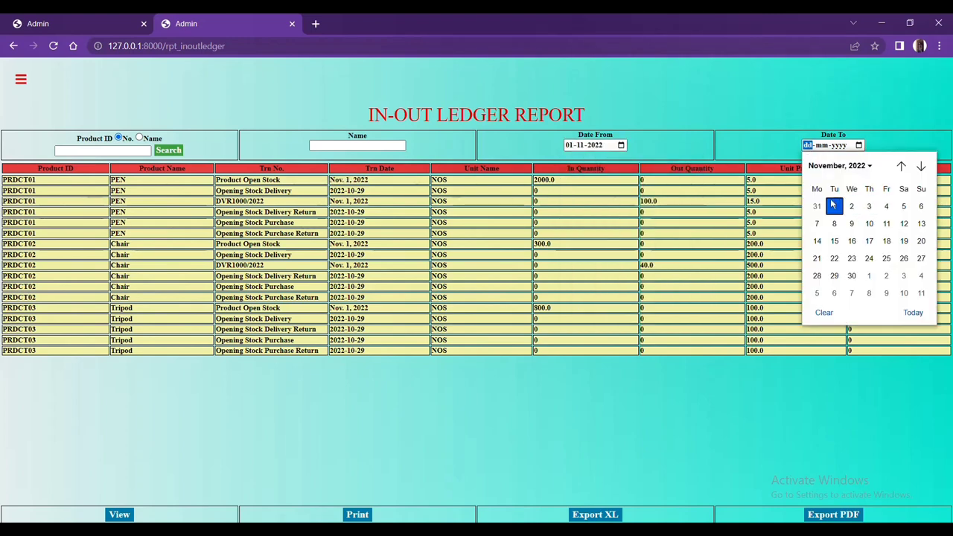
left_click(833, 206)
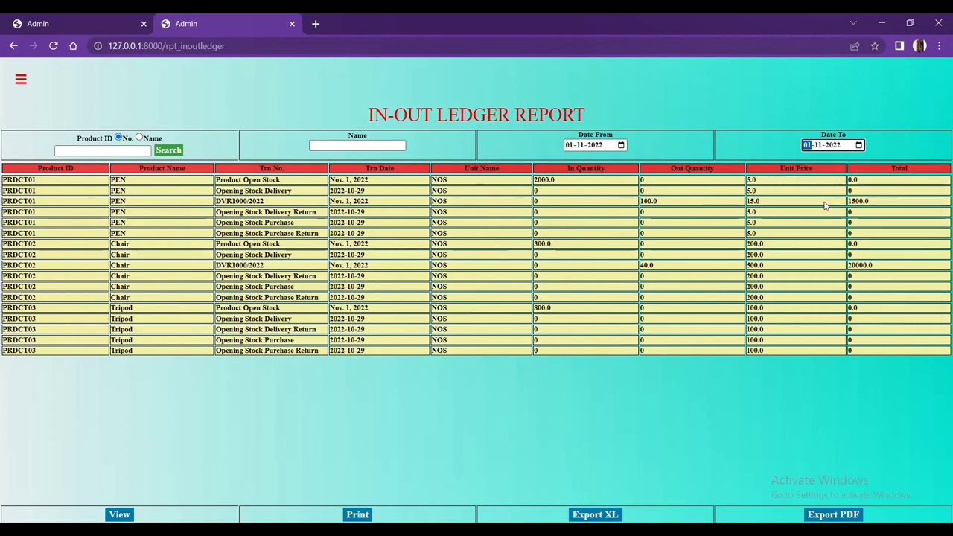
left_click(119, 515)
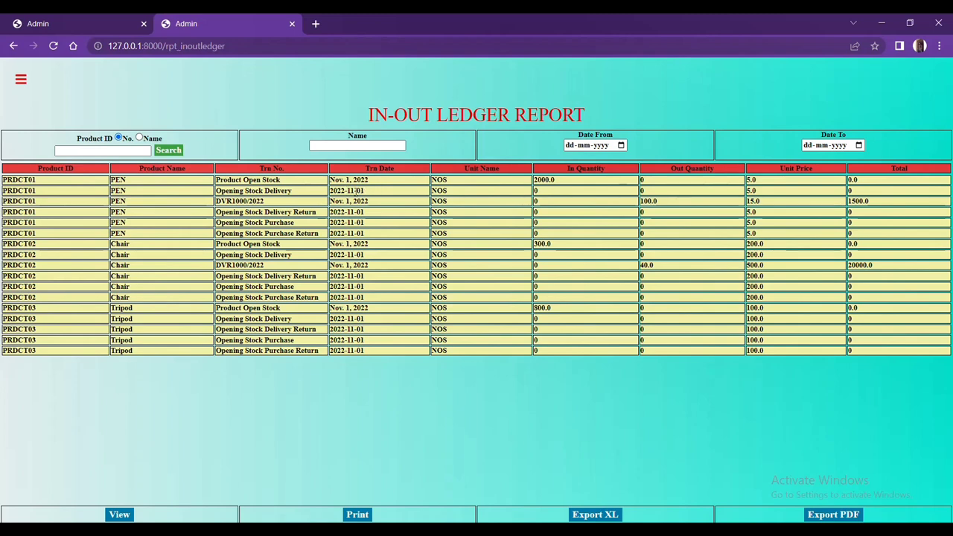
left_click_drag(368, 191, 331, 181)
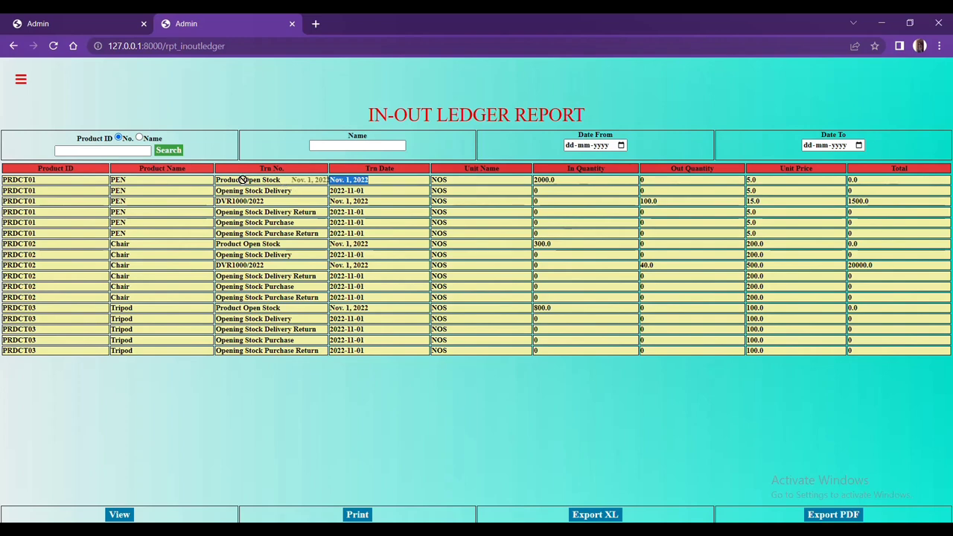
left_click(269, 189)
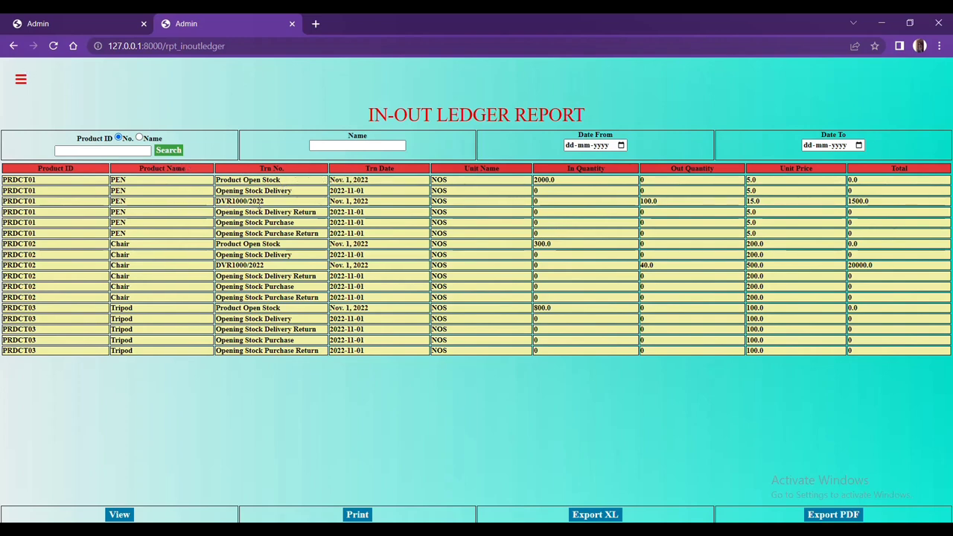
left_click_drag(264, 202, 191, 204)
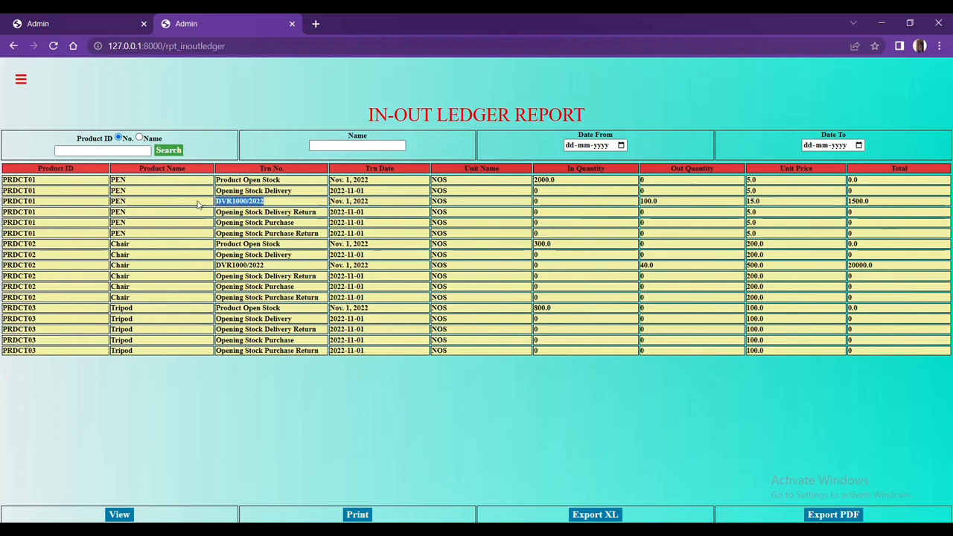
key("ctrl+plus")
key("ctrl+plus")
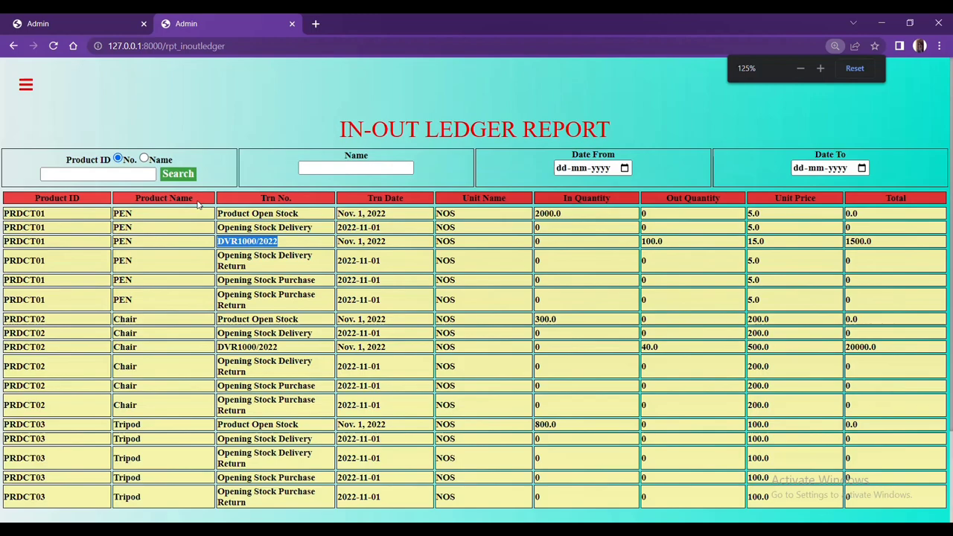
- Highlight the DVR1000/2022 rows showing 100.0 PEN and 40.0 Chair going out
scroll(287, 402, "down", 2)
scroll(285, 384, "up", 2)
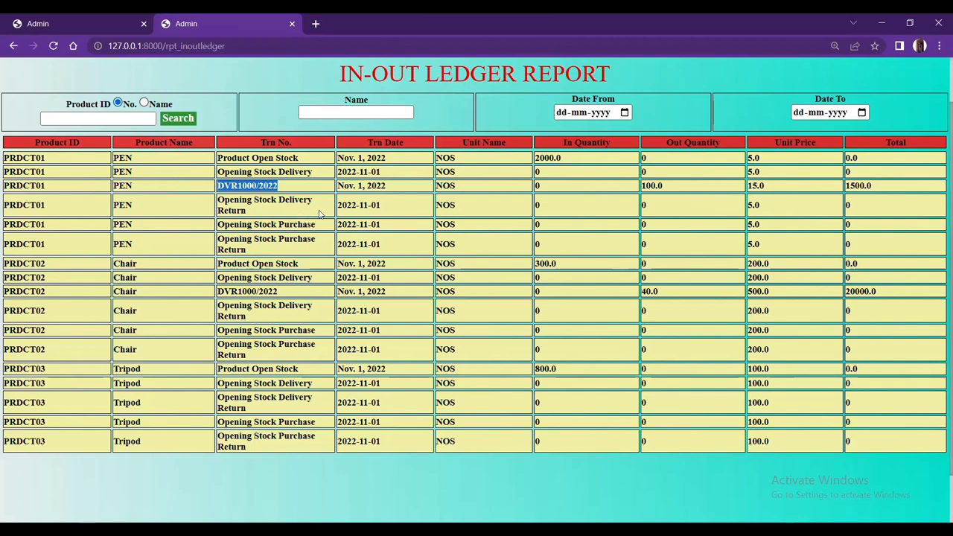
left_click_drag(665, 185, 638, 195)
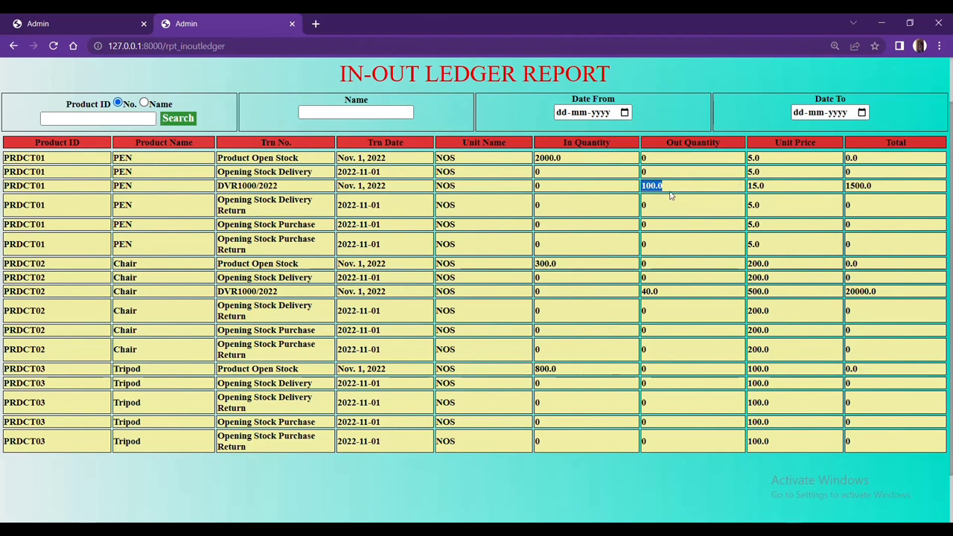
left_click_drag(218, 186, 682, 192)
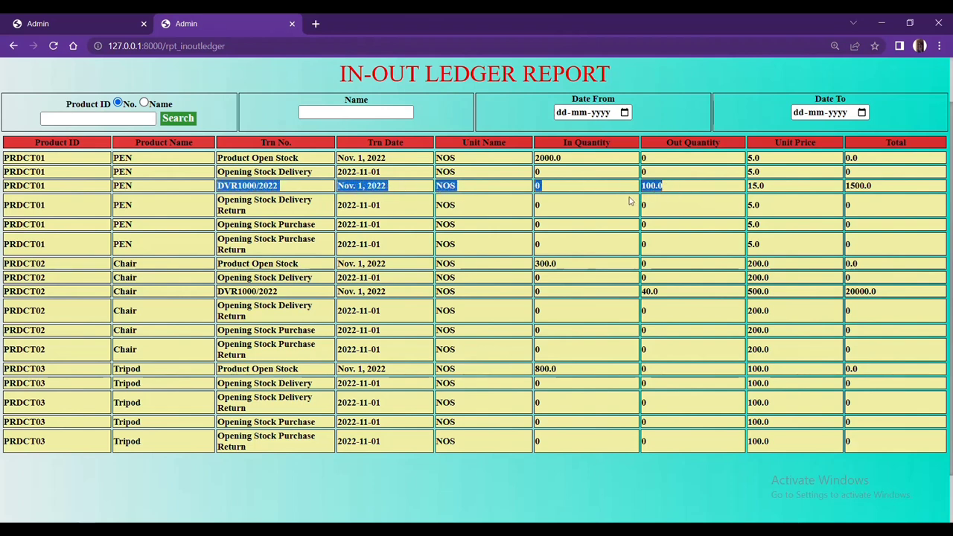
left_click(385, 236)
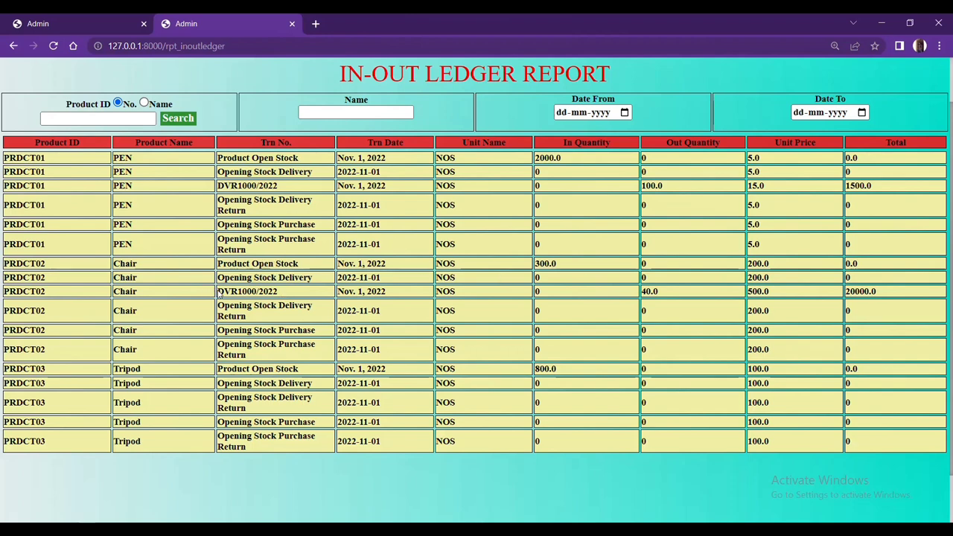
left_click_drag(216, 291, 670, 292)
scroll(670, 291, "down", 2)
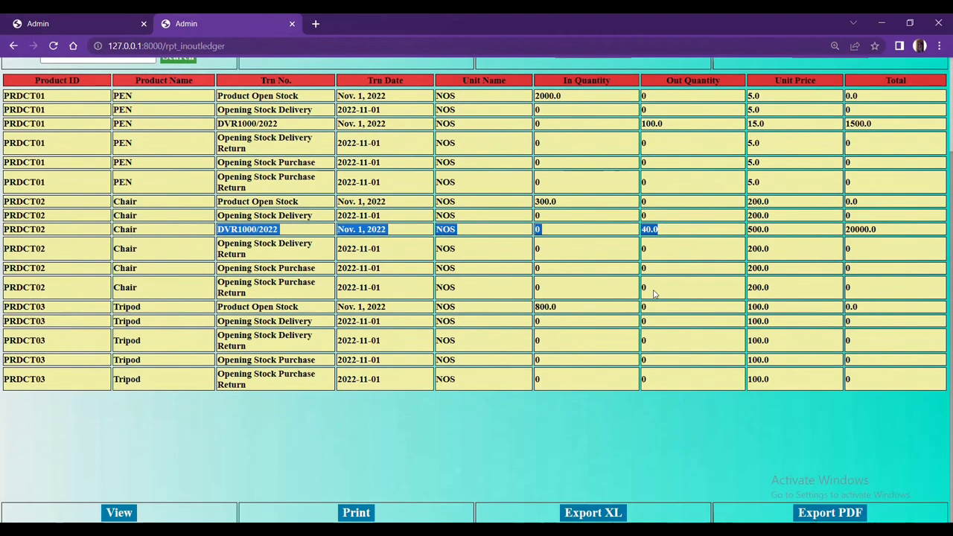
scroll(655, 292, "up", 2)
- Filter the ledger to product PRDCT01 PEN for 1 November 2022
left_click(92, 120)
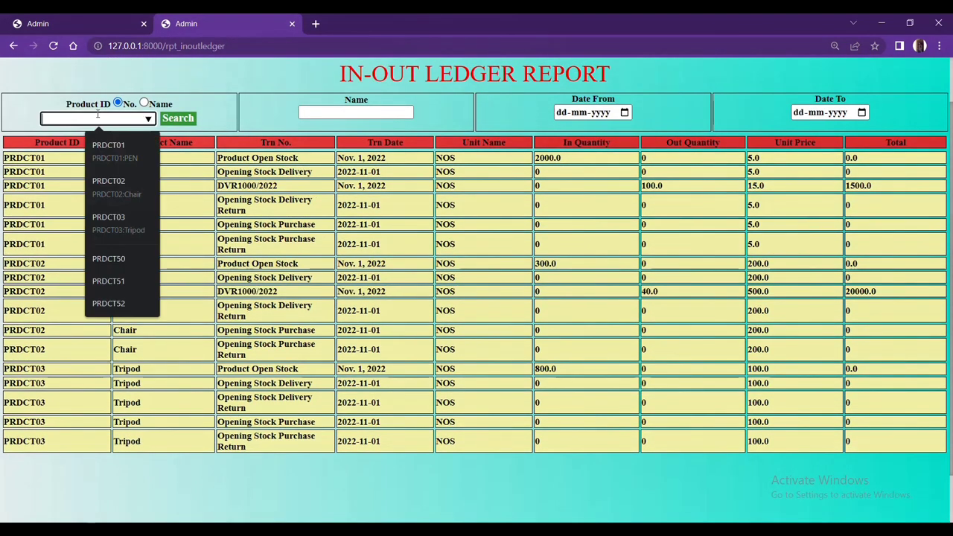
left_click(108, 152)
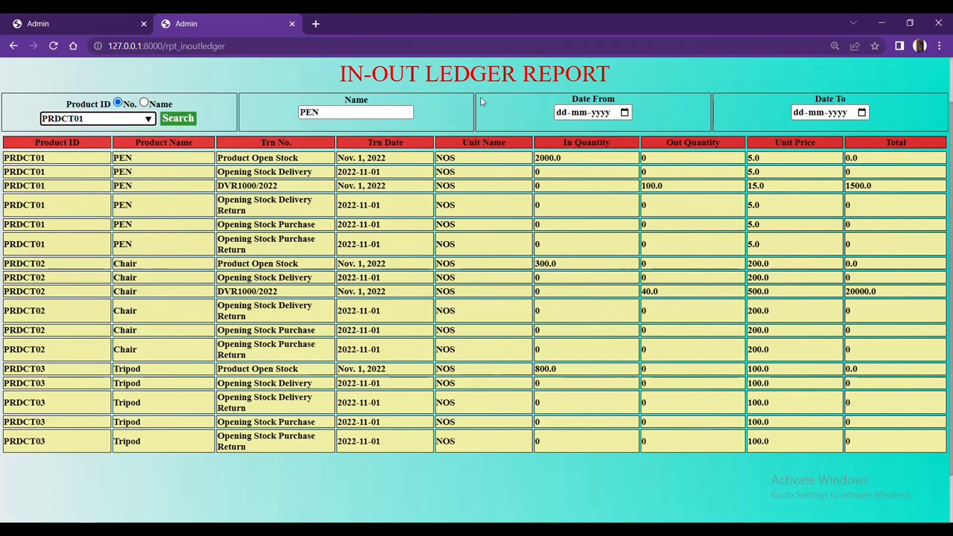
left_click(624, 112)
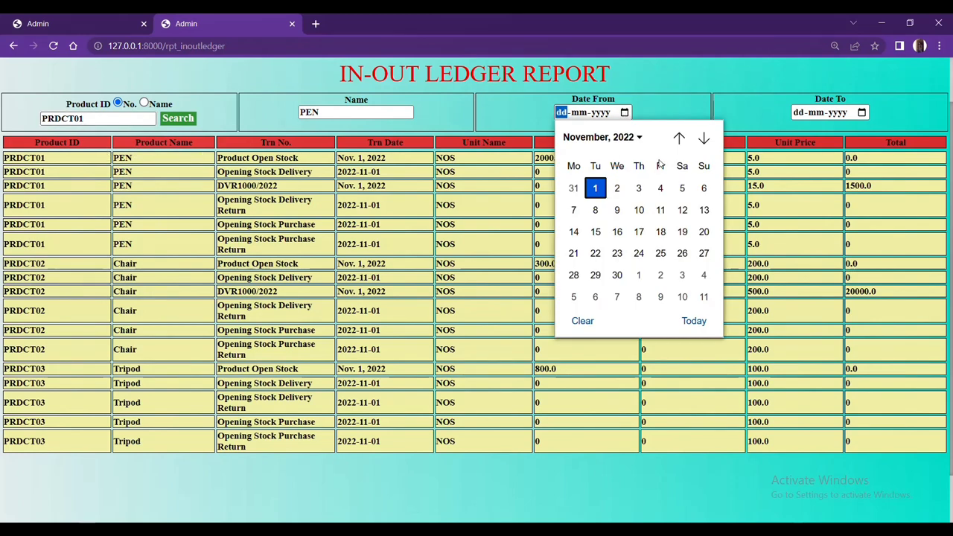
left_click(692, 321)
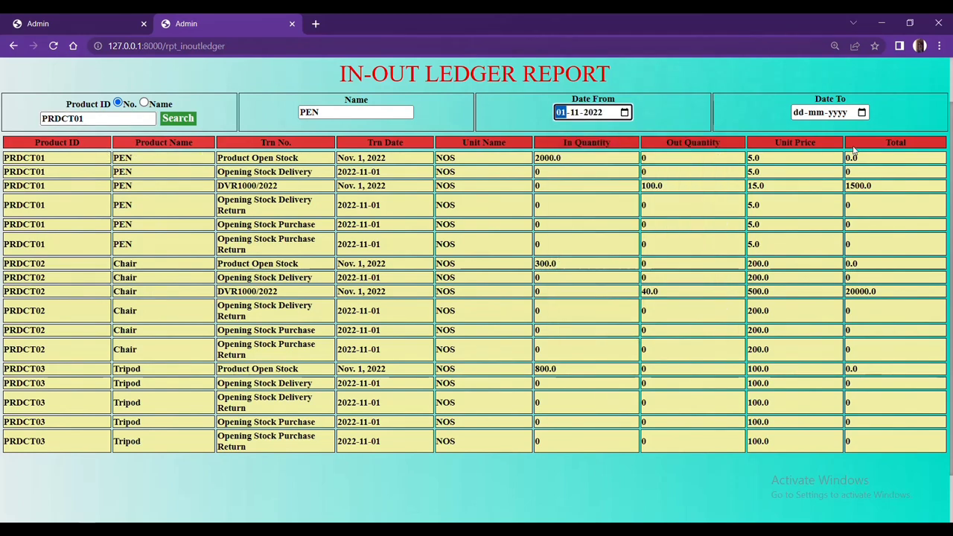
left_click(862, 112)
left_click(839, 320)
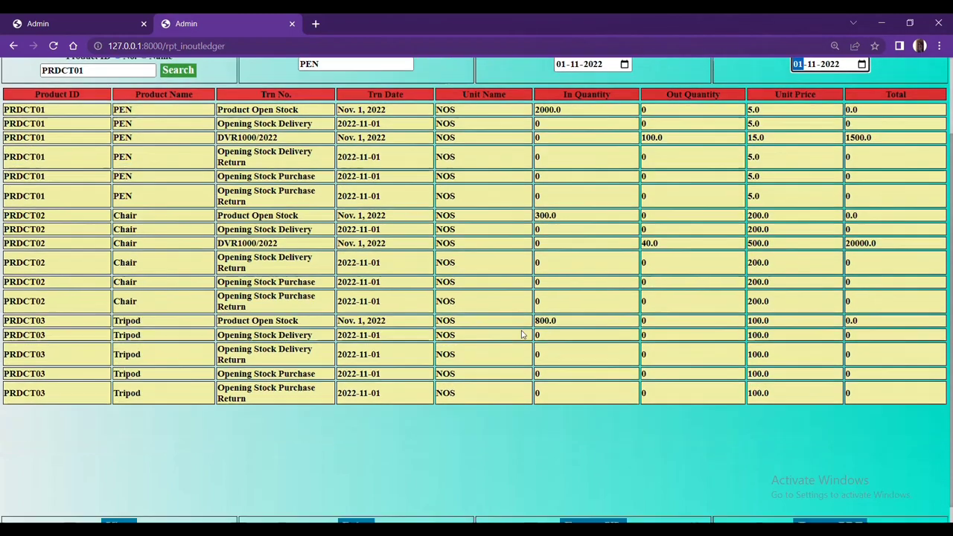
scroll(526, 334, "down", 1)
left_click(117, 513)
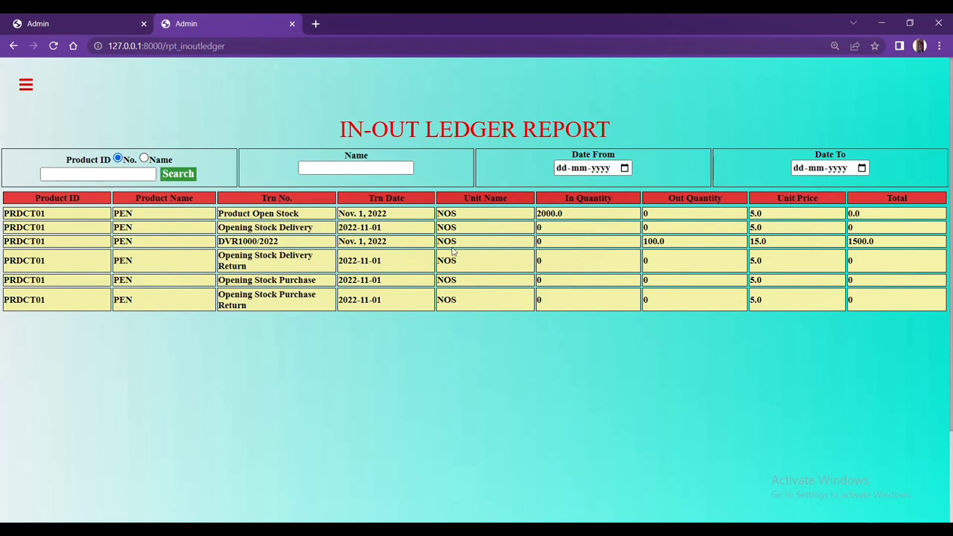
- Check DVR1000/2022's 100.0 out at 15.0 totalling 1500.0, against the 2000.0 opening stock
left_click_drag(279, 241, 218, 241)
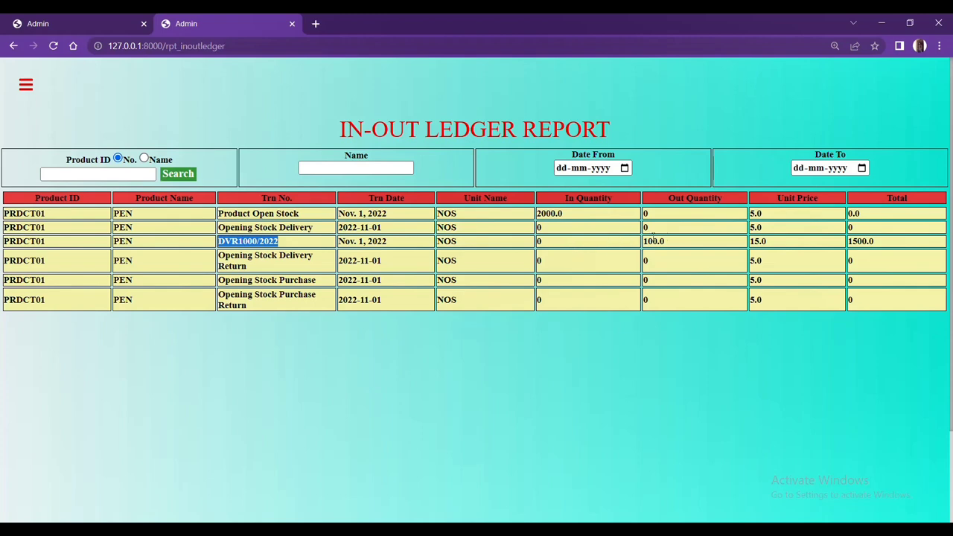
left_click_drag(675, 241, 642, 241)
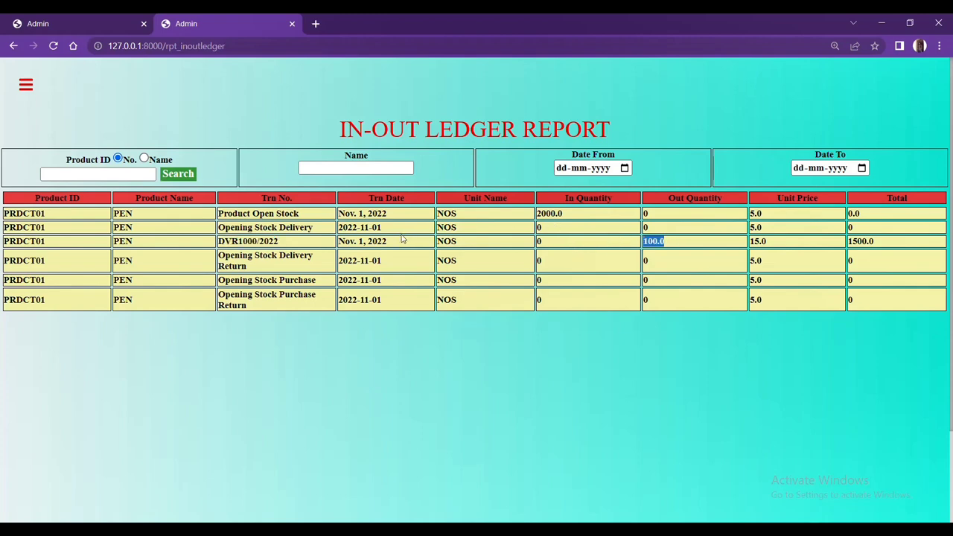
left_click_drag(297, 214, 218, 213)
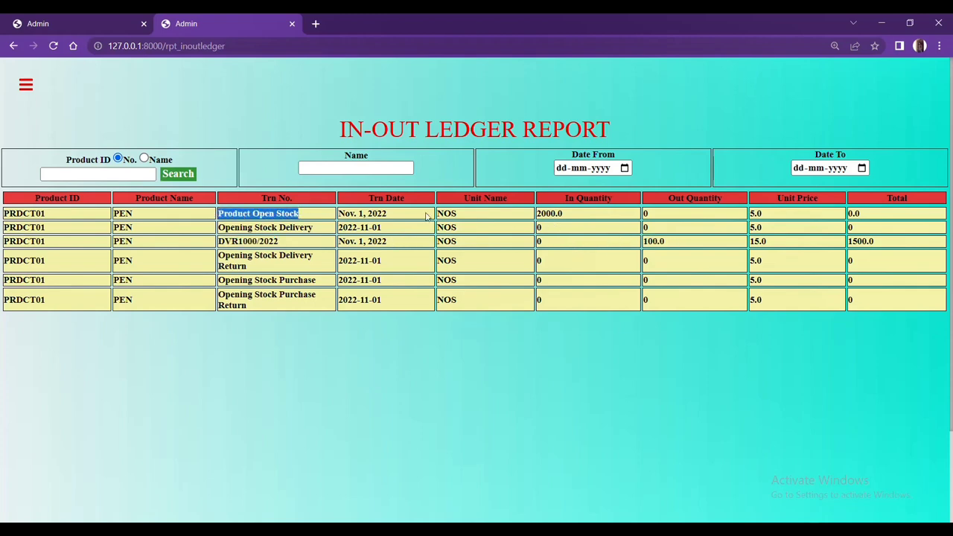
left_click_drag(575, 216, 509, 217)
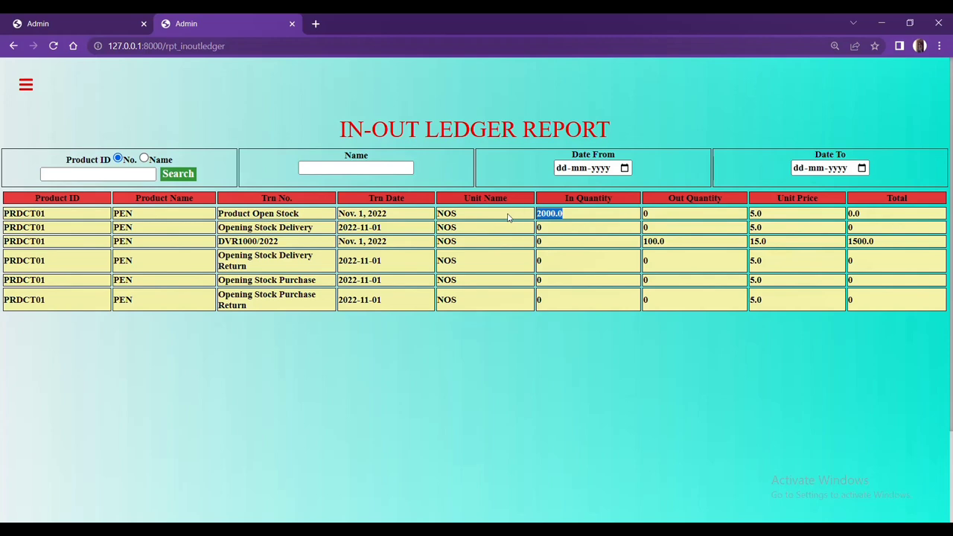
left_click(669, 325)
double_click(765, 247)
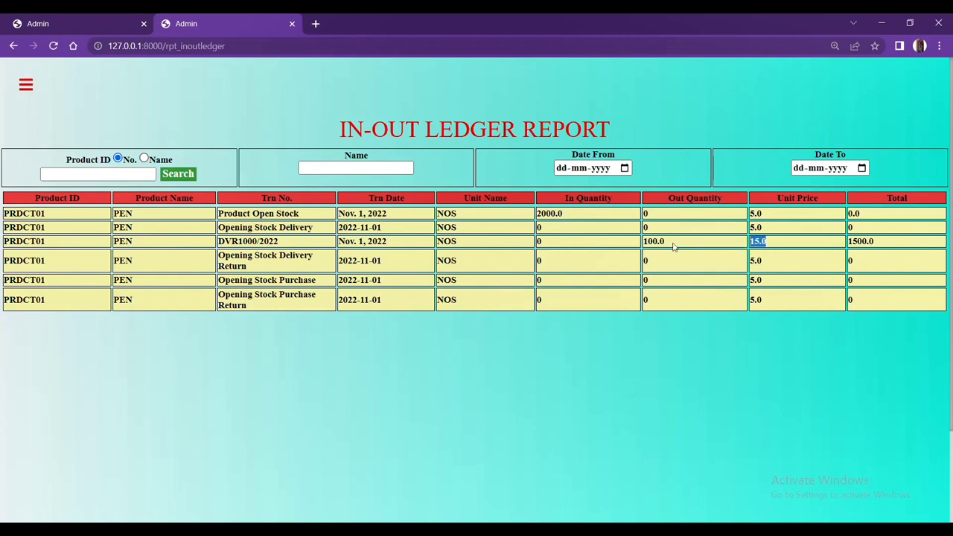
double_click(866, 241)
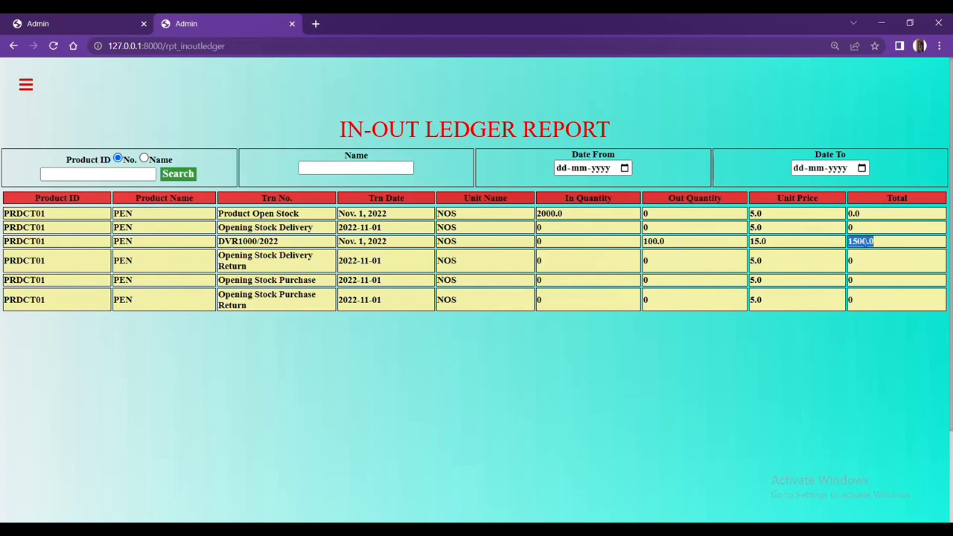
left_click(385, 257)
- Reset zoom to 100% and open Stock Reports in a new tab
left_click(25, 86)
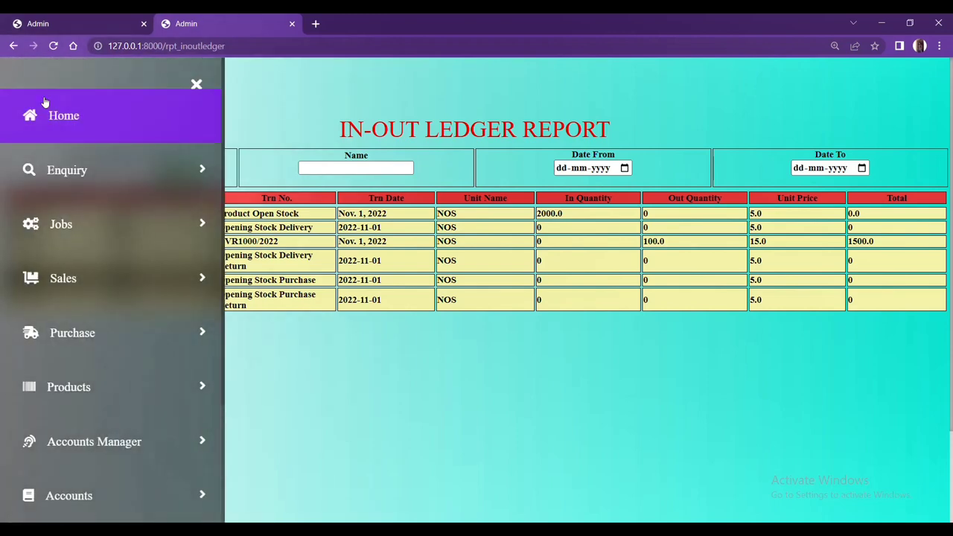
key("ctrl+minus")
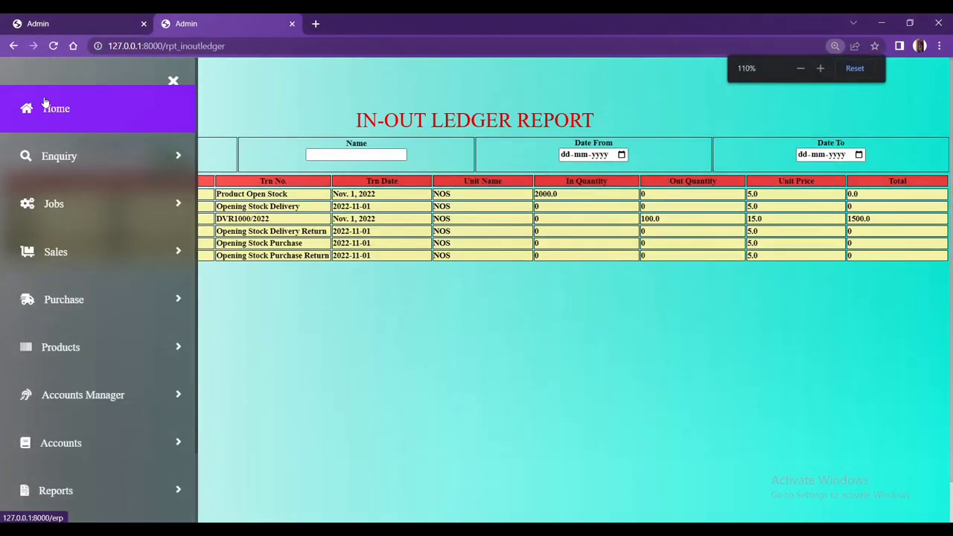
key("ctrl+minus")
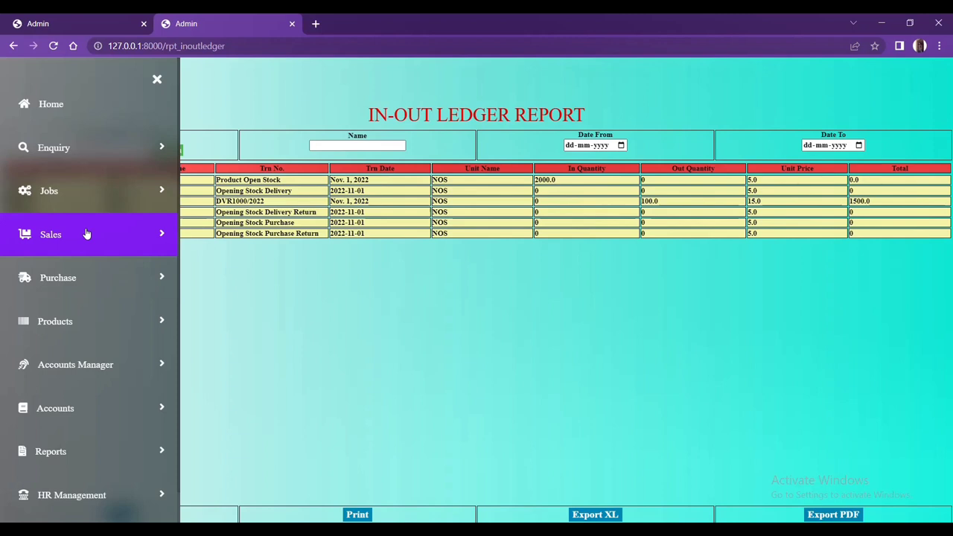
scroll(75, 404, "down", 1)
left_click(83, 423)
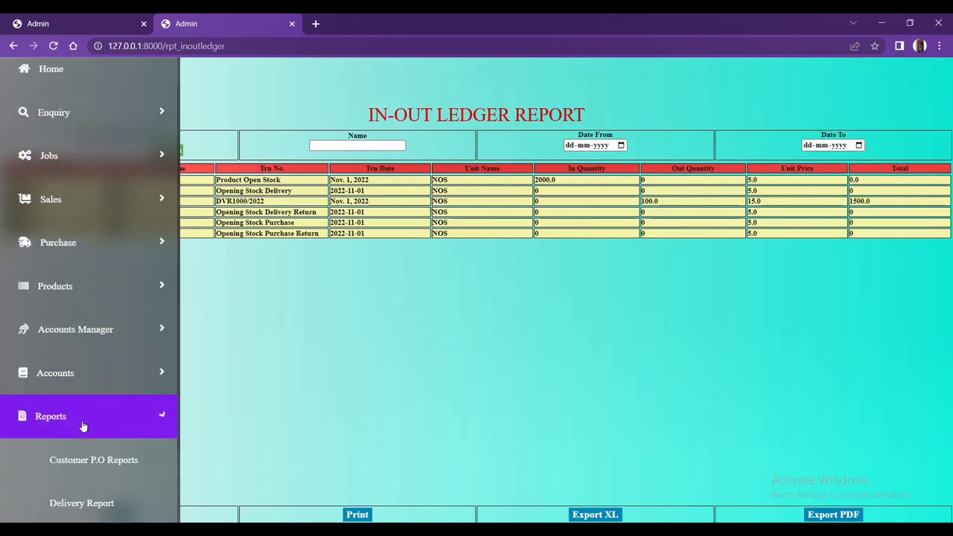
scroll(78, 413, "down", 5)
right_click(88, 378)
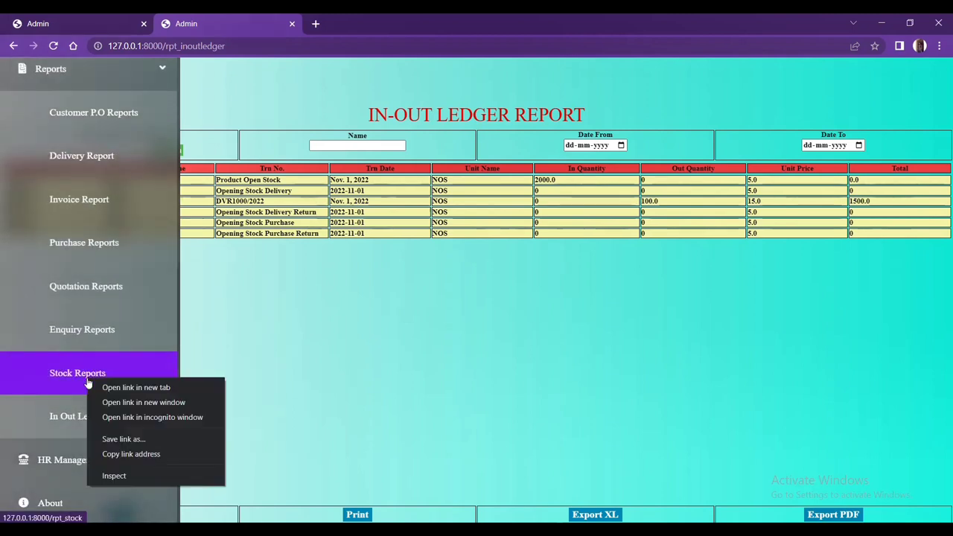
left_click(139, 386)
left_click(341, 20)
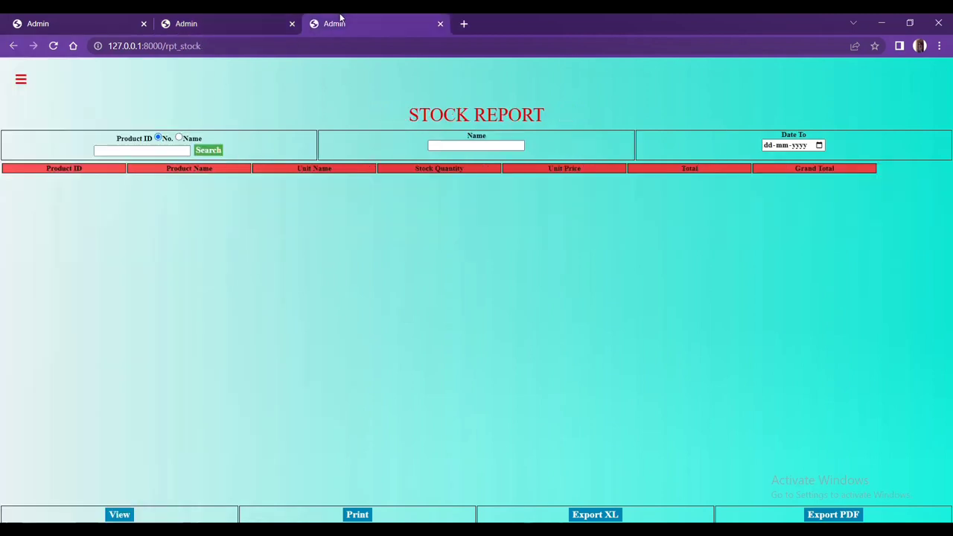
- View the stock report for all products up to 01-11-2022
left_click(132, 150)
left_click(184, 151)
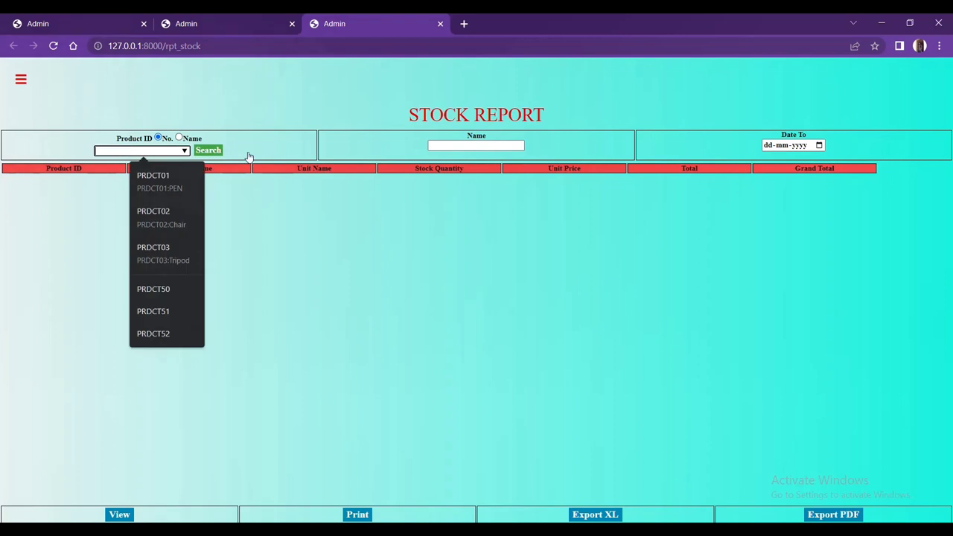
left_click(819, 145)
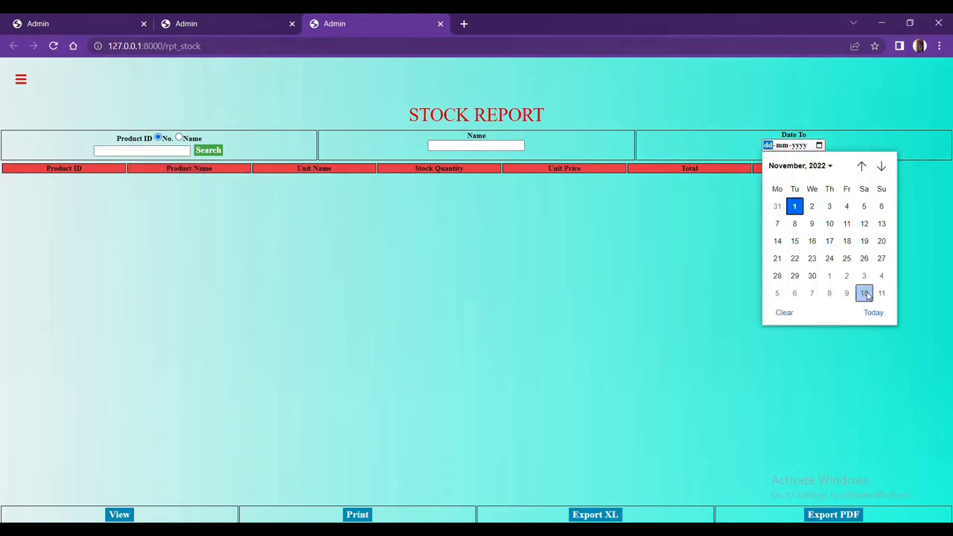
key("Return")
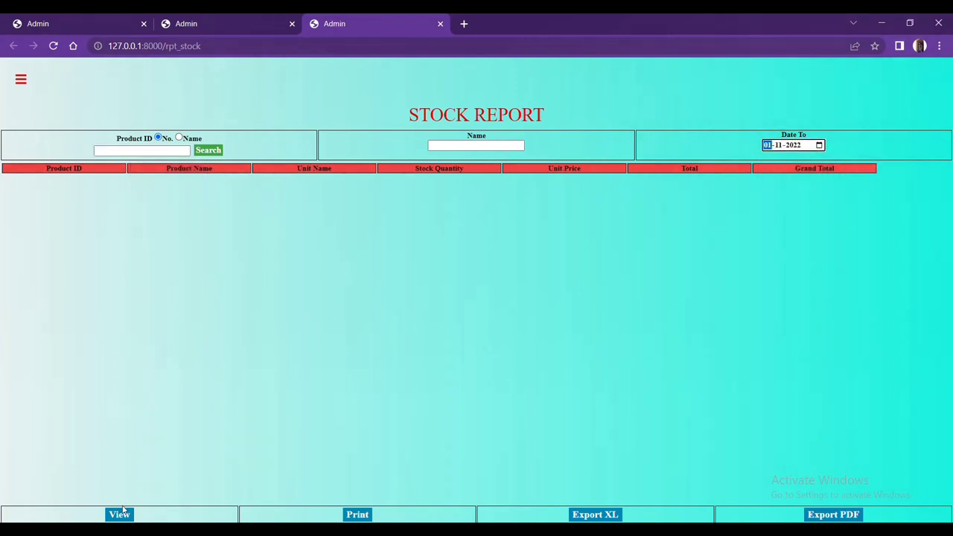
left_click(121, 514)
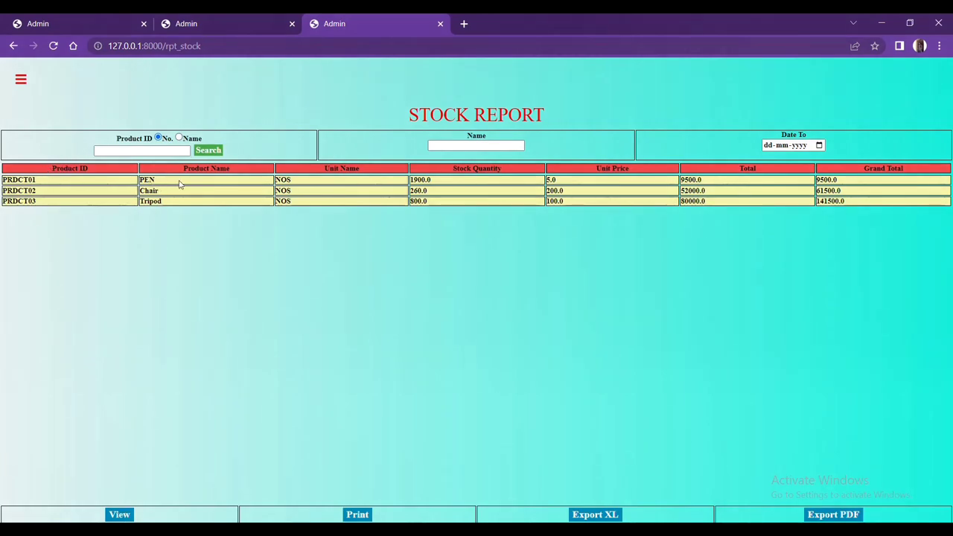
key("ctrl+plus")
key("ctrl+plus")
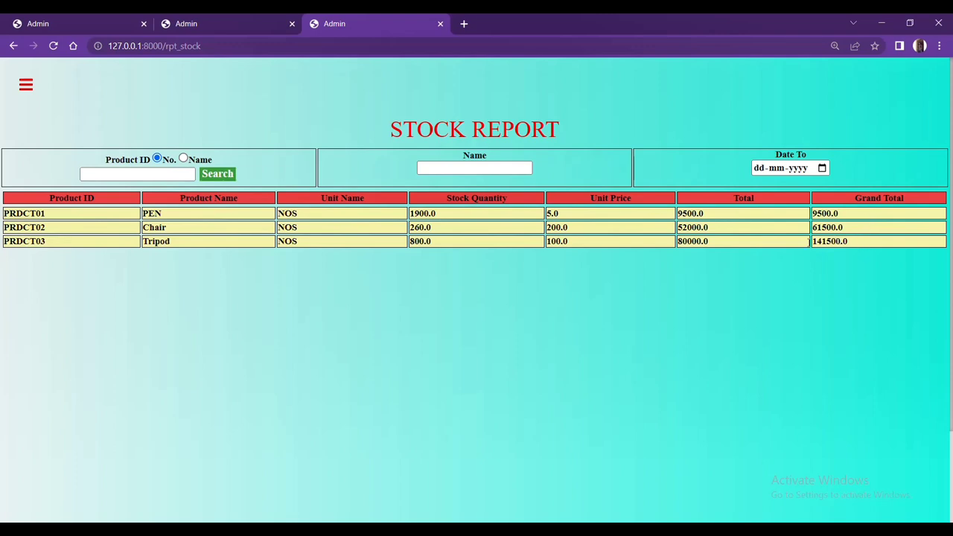
key("ctrl+minus")
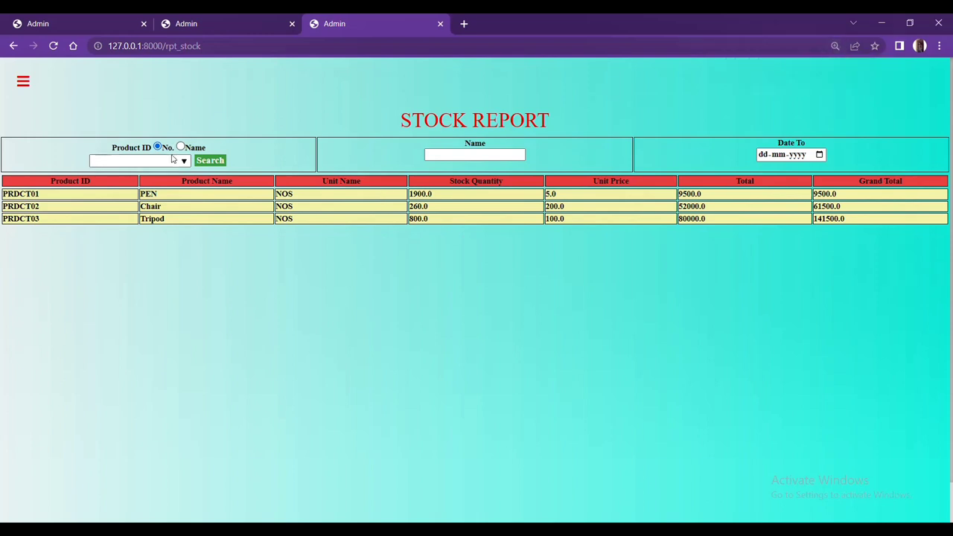
- Filter the stock report to PRDCT01, showing 1900.0 PEN in stock totalling 9500.0
left_click(132, 162)
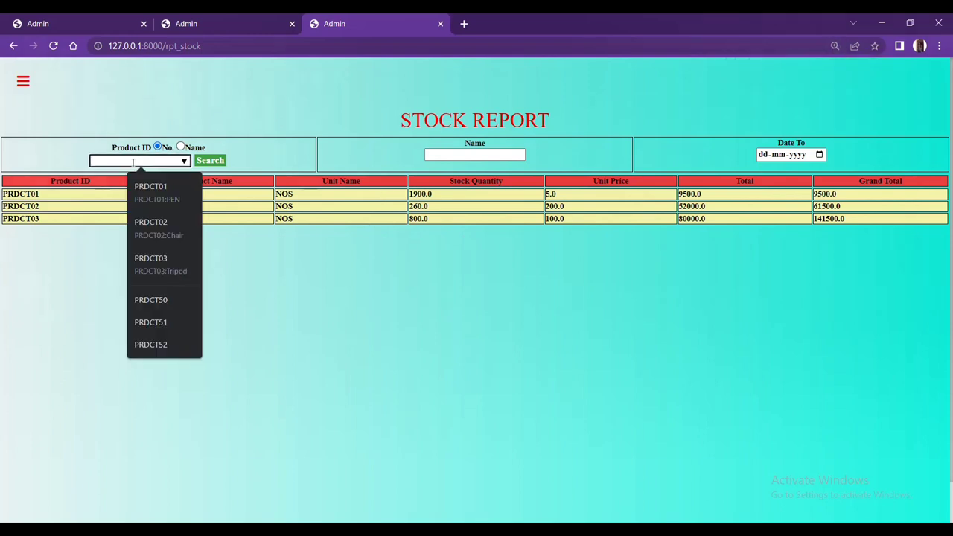
left_click(145, 192)
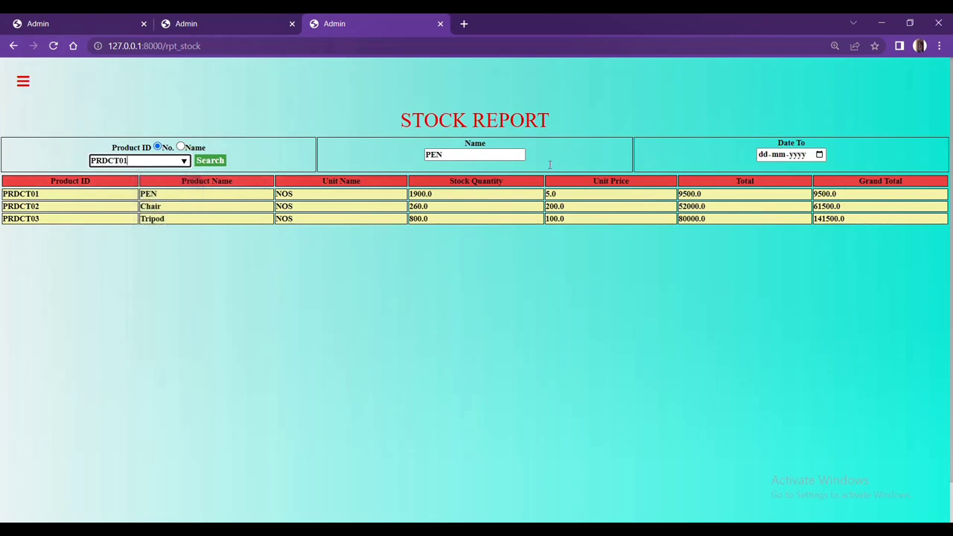
left_click(819, 154)
left_click(887, 344)
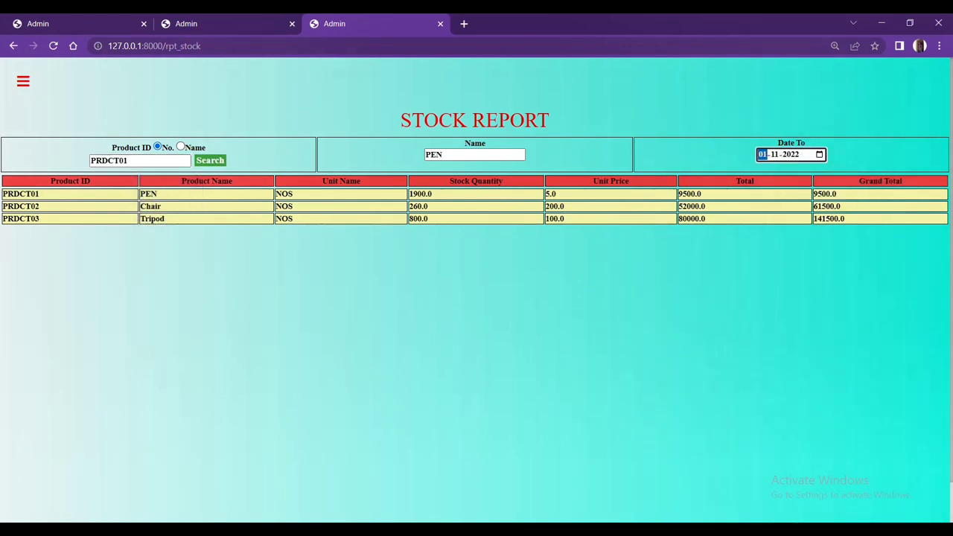
scroll(68, 474, "down", 1)
left_click(119, 513)
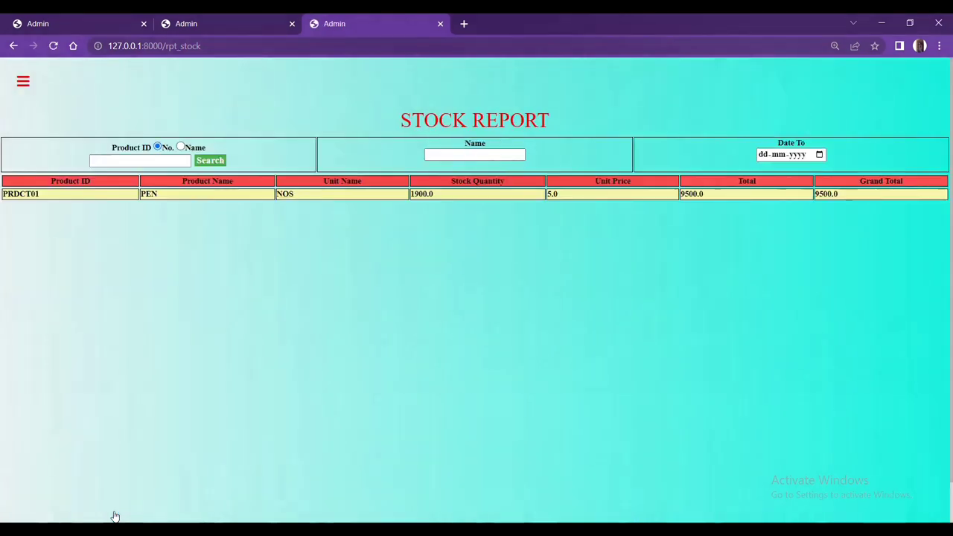
left_click_drag(44, 198, 3, 197)
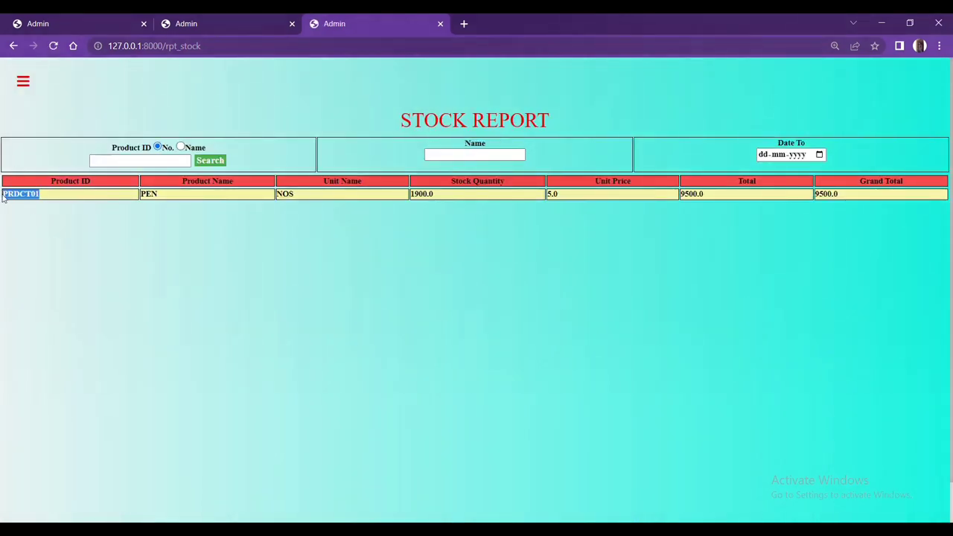
left_click(738, 202)
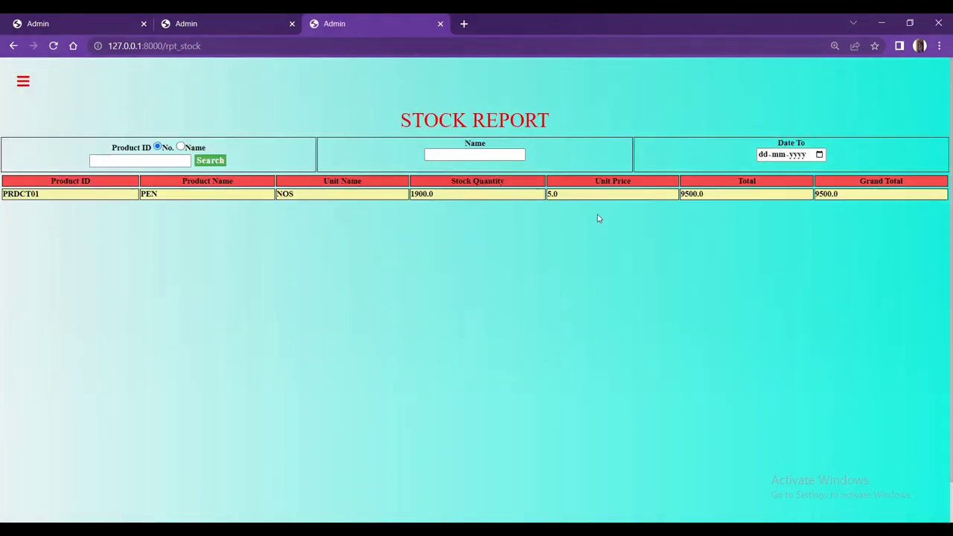
- Reselect product PRDCT01 in the Stock Report filter
left_click(24, 81)
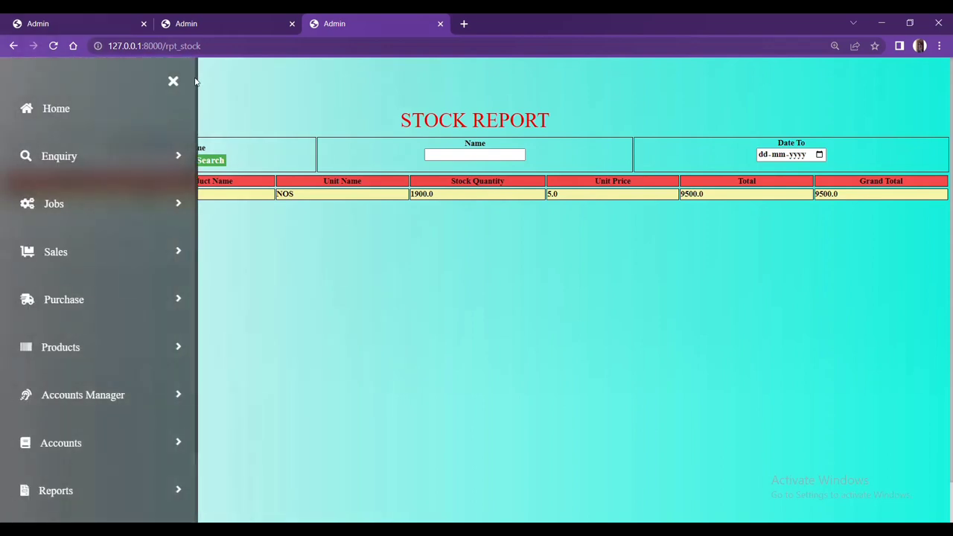
left_click(172, 81)
left_click(137, 160)
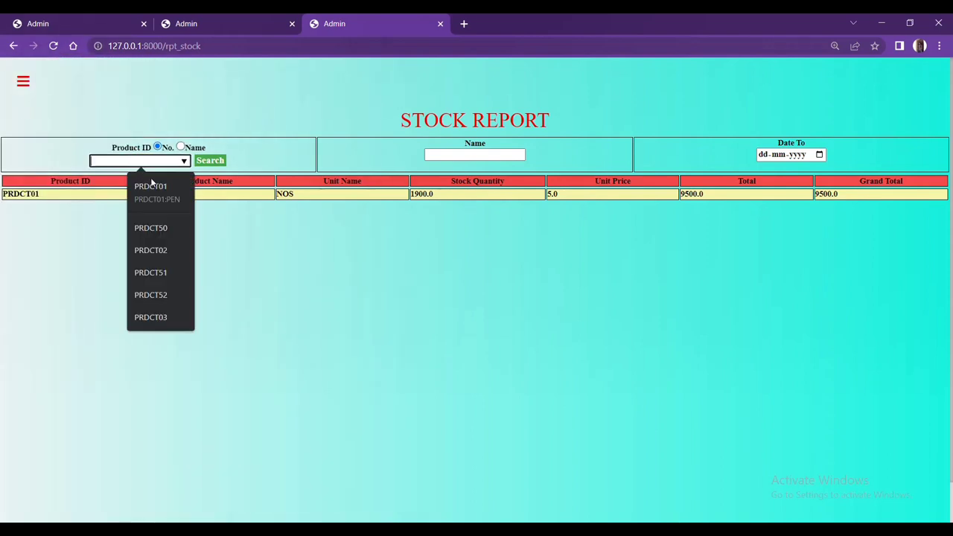
left_click(159, 193)
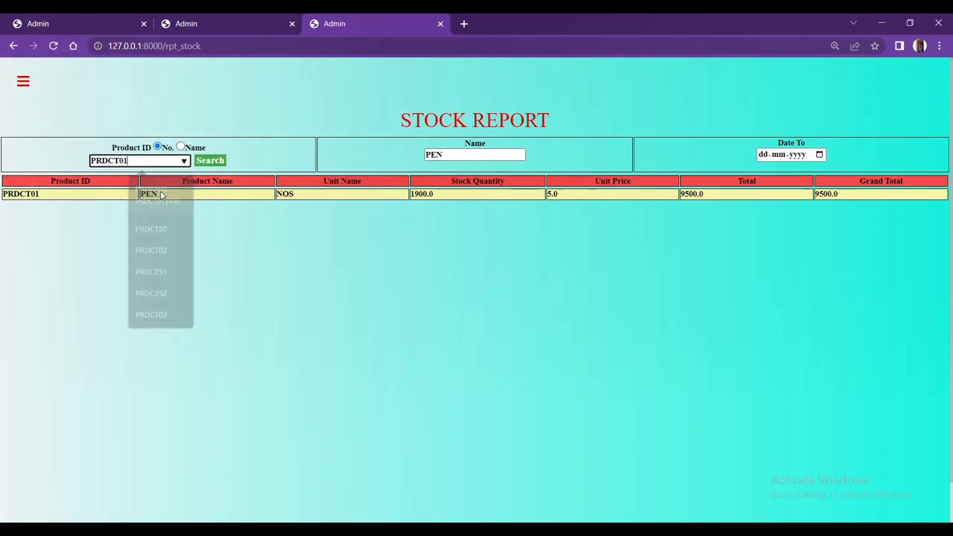
left_click(820, 155)
left_click(631, 260)
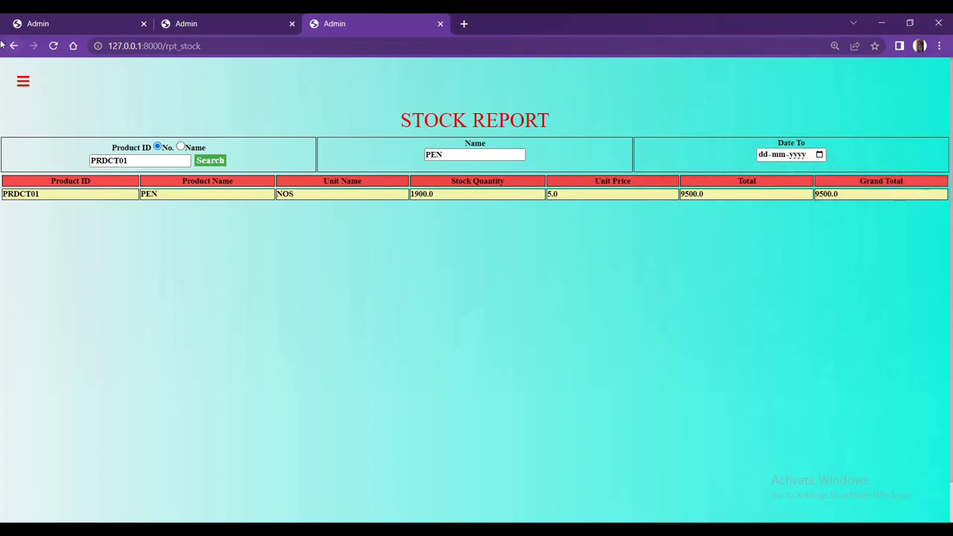
left_click(23, 81)
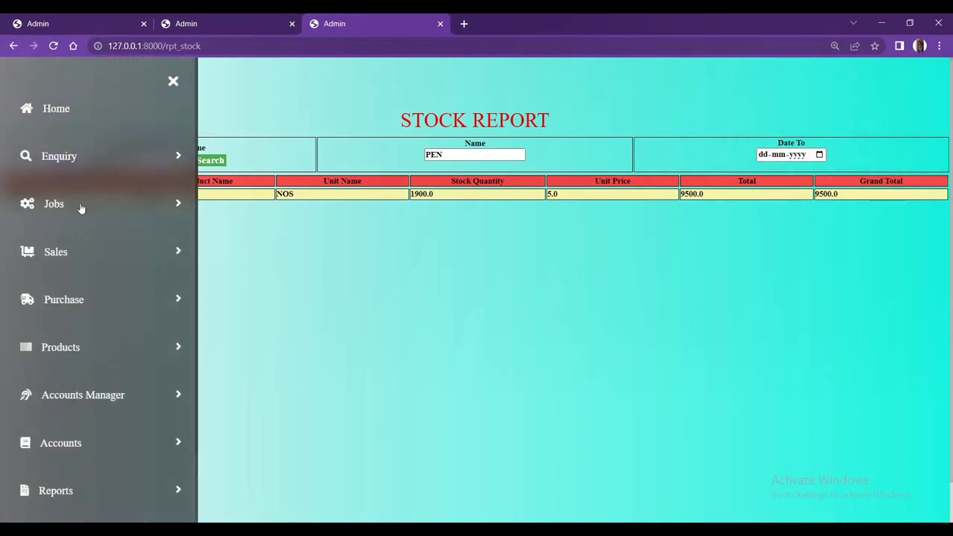
- Start credit invoice CDINV1000/2022 under Sales(Credit) and select delivery DVR1000/2022
left_click(101, 256)
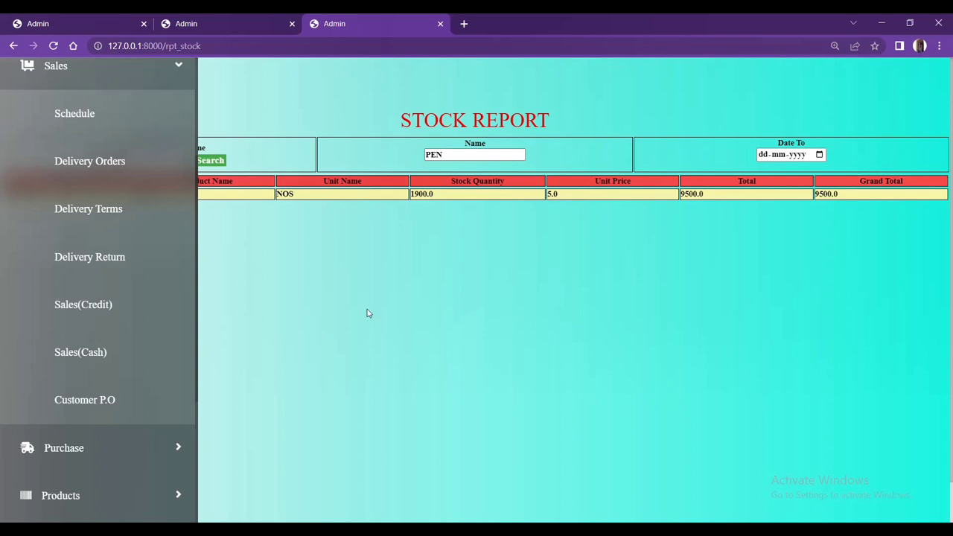
left_click(130, 304)
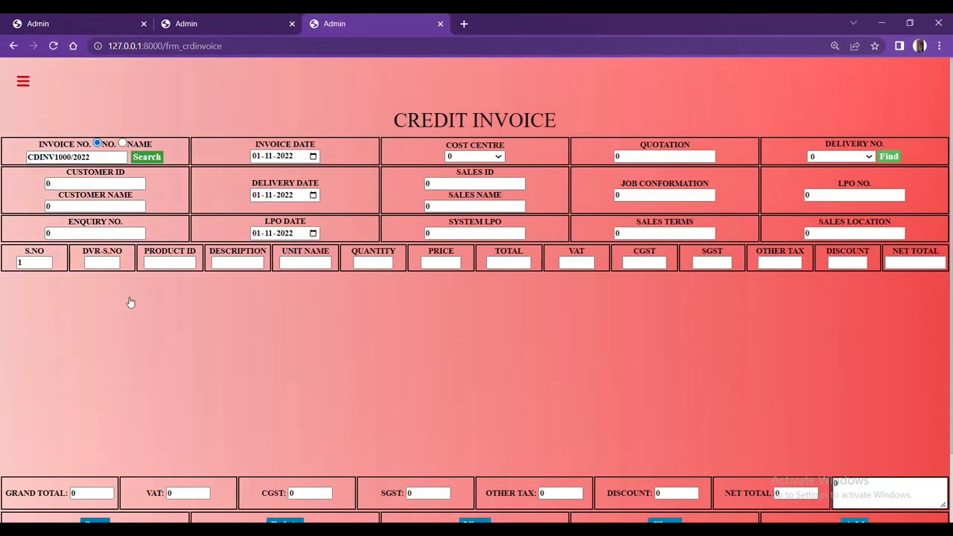
key("ctrl+minus")
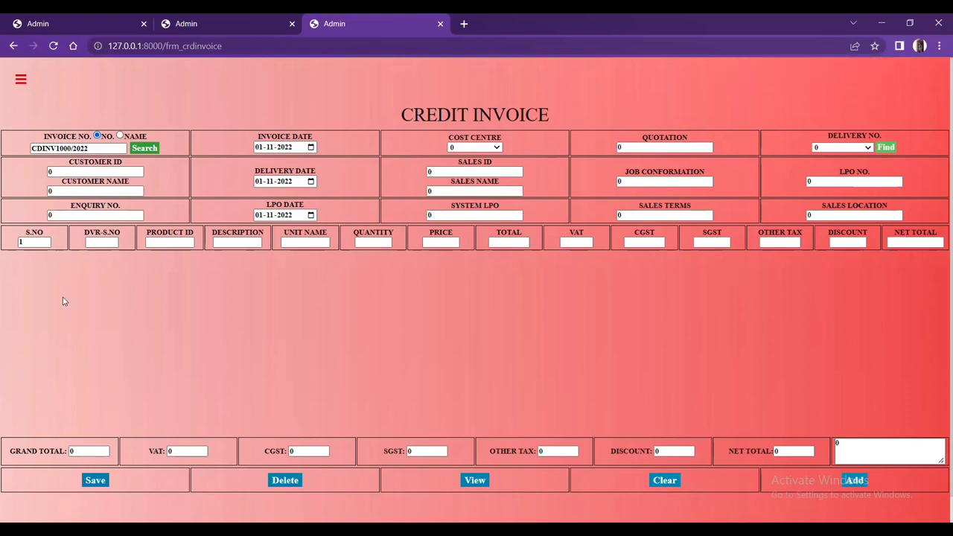
left_click(824, 148)
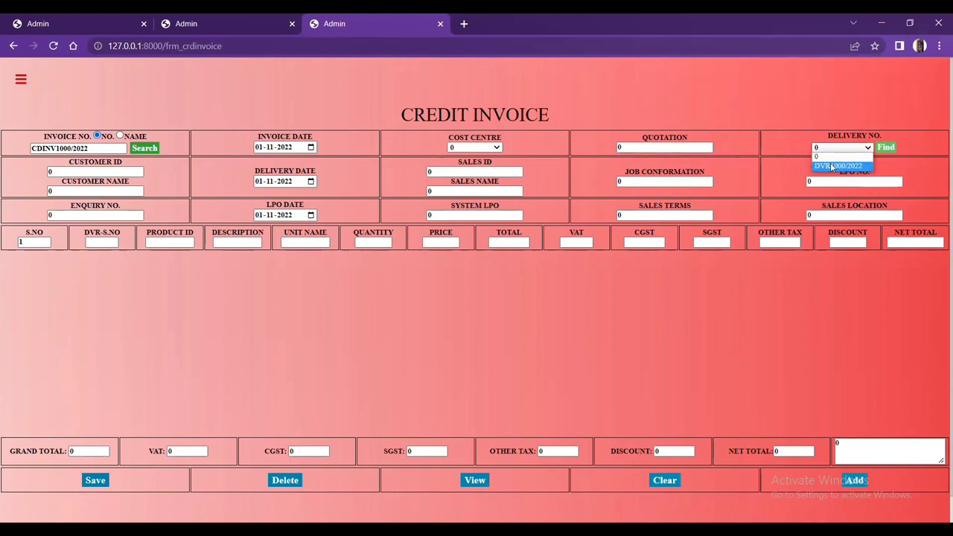
left_click(832, 166)
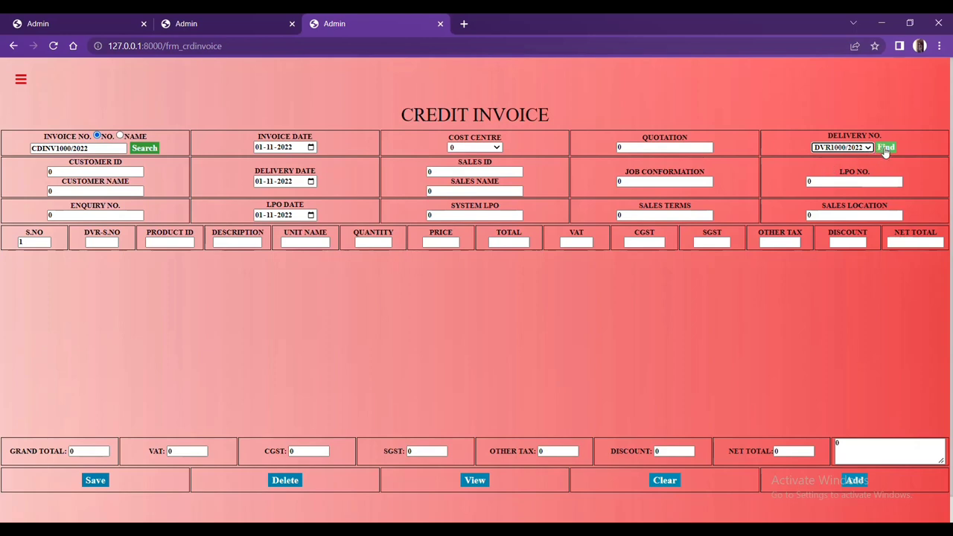
- Load delivery DVR1000/2022 details into the invoice and set the cost centre to Water
left_click(885, 149)
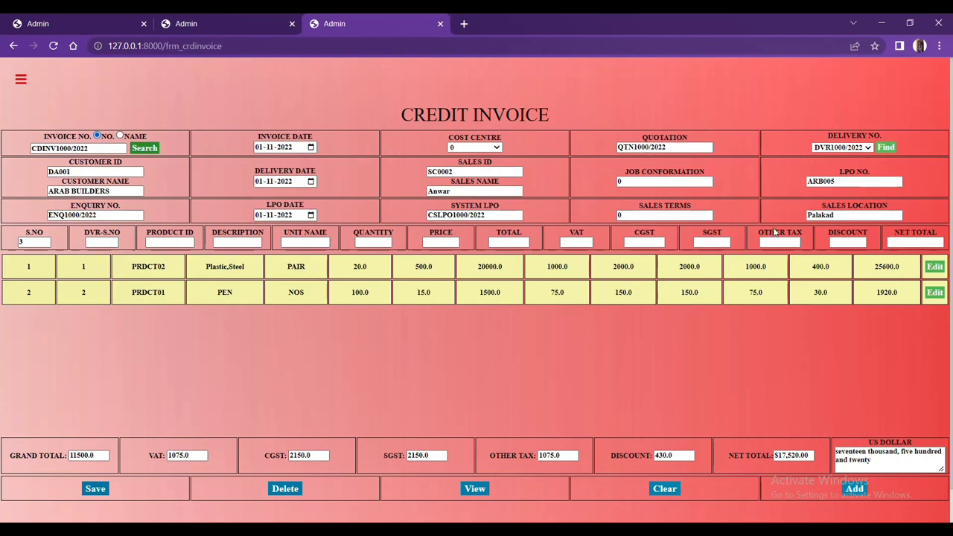
left_click(838, 147)
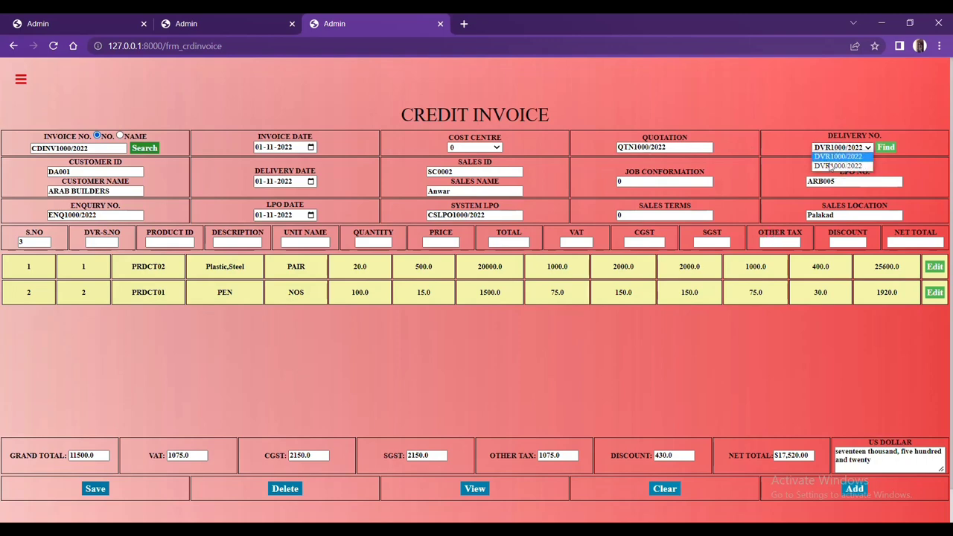
left_click(767, 165)
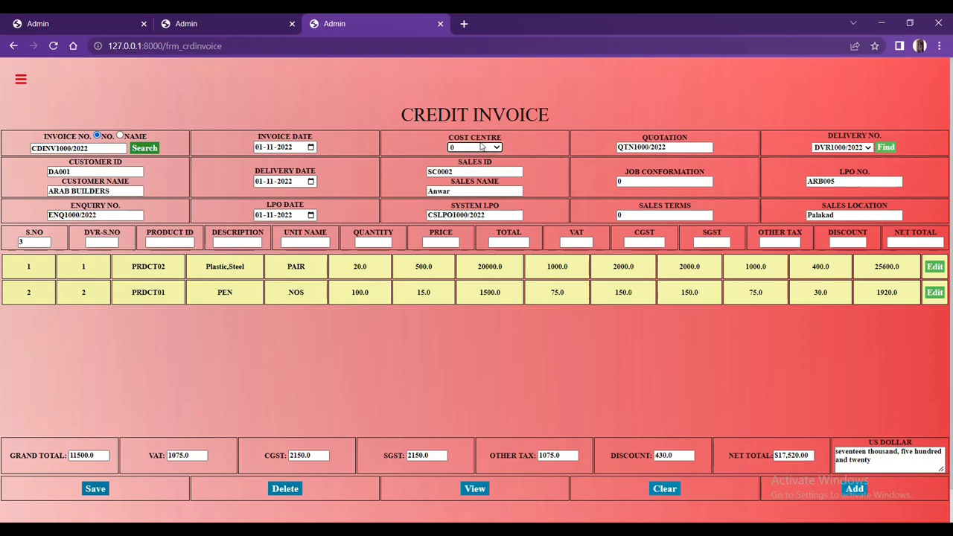
left_click(480, 147)
left_click(474, 166)
left_click(474, 147)
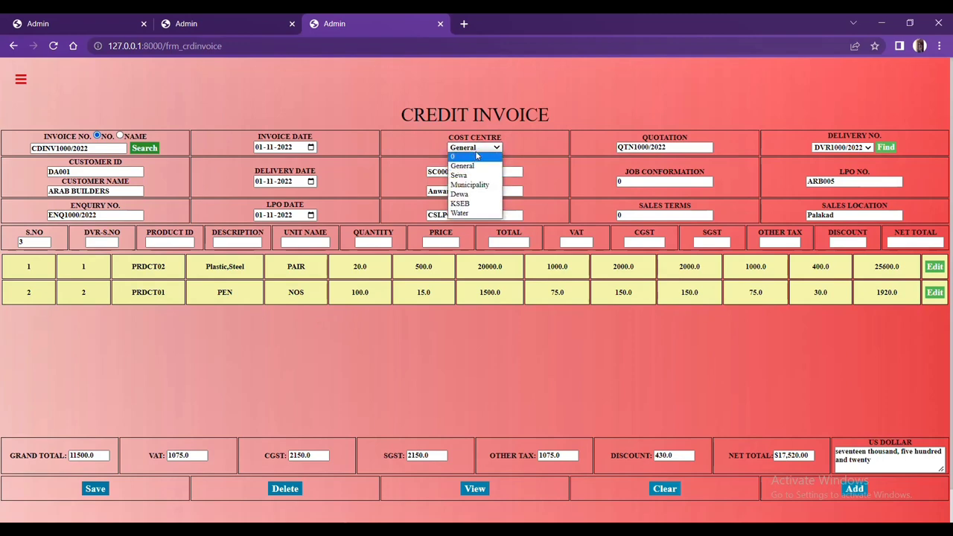
left_click(469, 213)
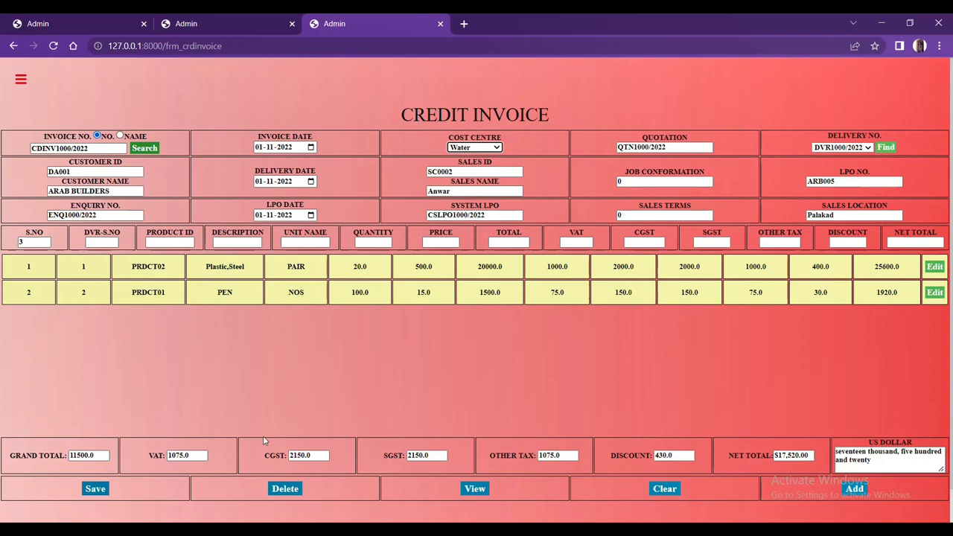
- Review the net total 17520, discount, SGST, CGST, VAT and grand total amounts
left_click_drag(811, 455, 774, 460)
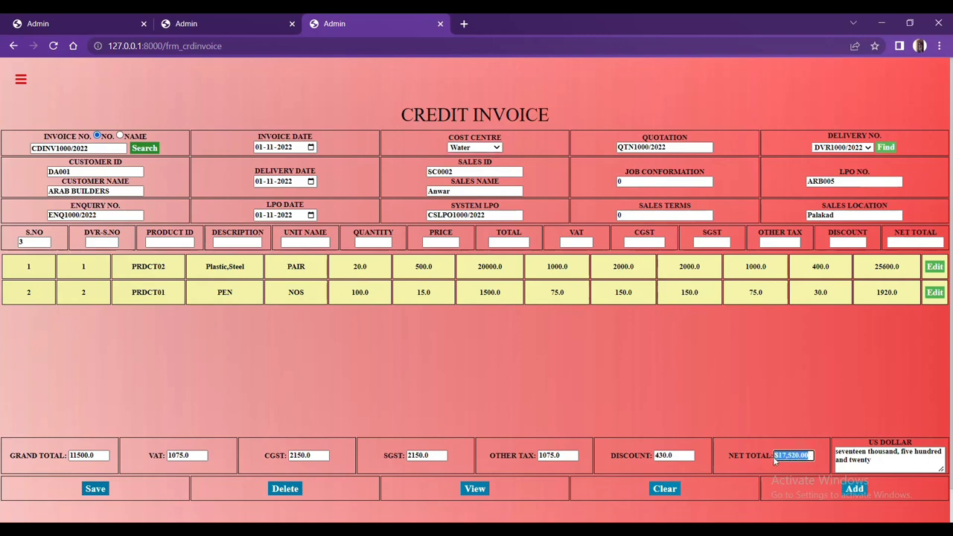
left_click_drag(877, 462, 832, 460)
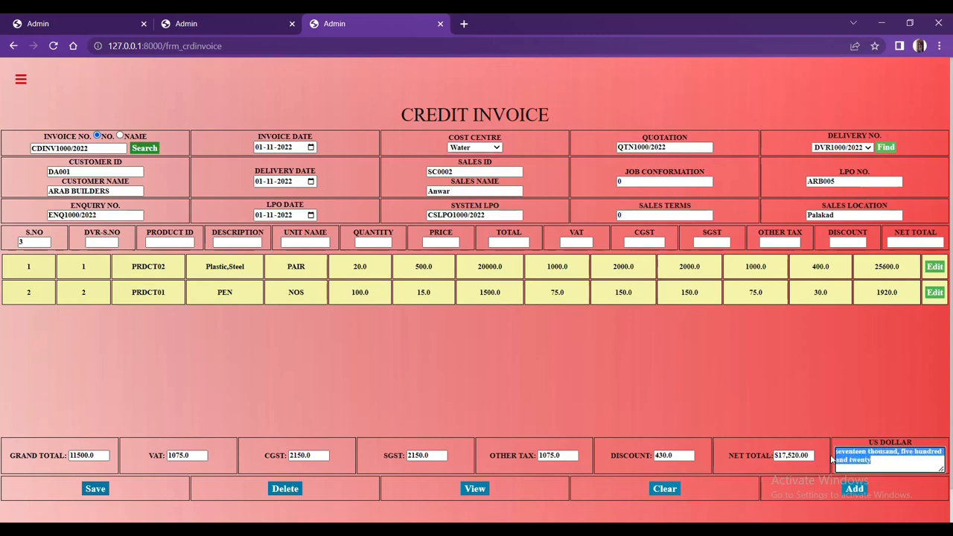
left_click(734, 415)
left_click_drag(679, 453, 654, 455)
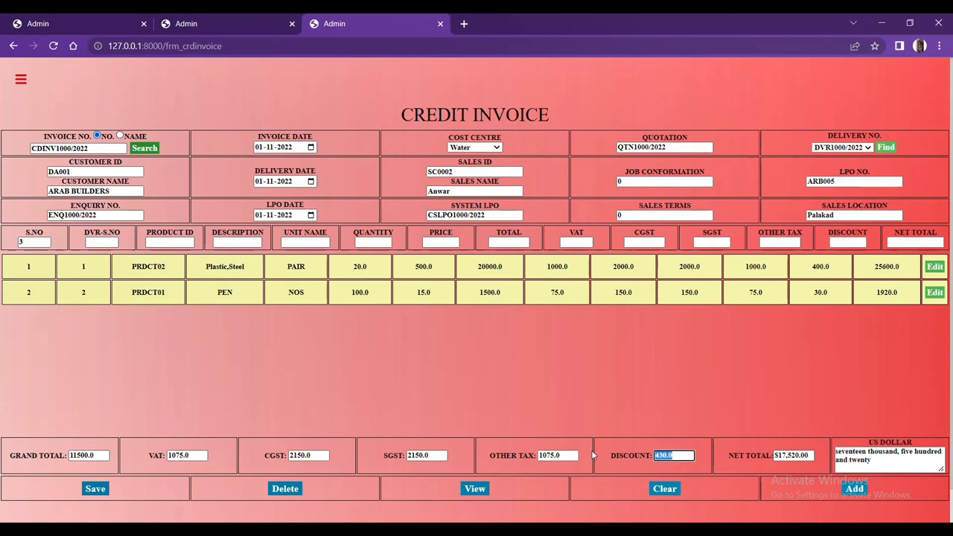
left_click_drag(570, 455, 534, 455)
left_click_drag(432, 455, 390, 460)
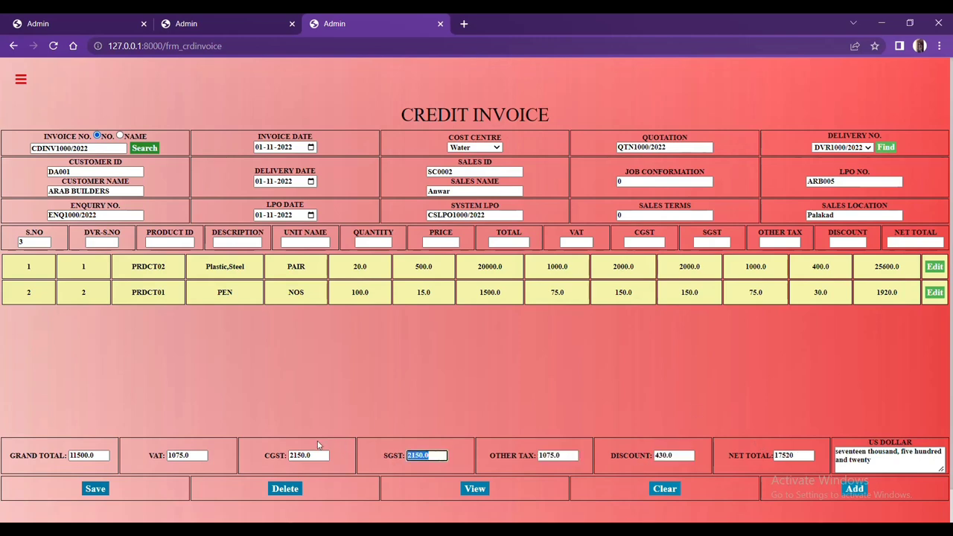
left_click_drag(328, 455, 288, 455)
left_click_drag(194, 455, 168, 455)
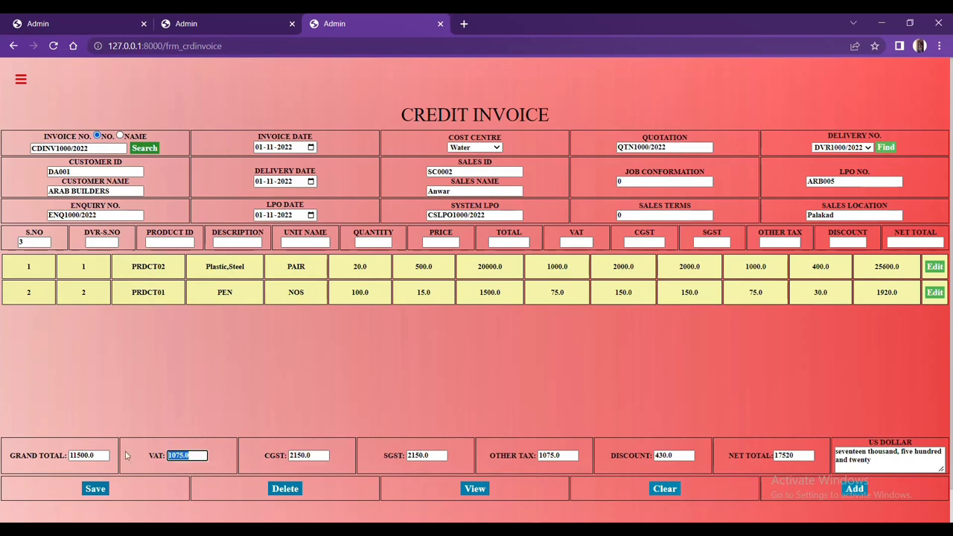
left_click_drag(108, 455, 70, 456)
left_click(164, 428)
- Save credit invoice CDINV1000/2022 and dismiss the saved confirmation
left_click(95, 488)
left_click_drag(464, 91, 352, 91)
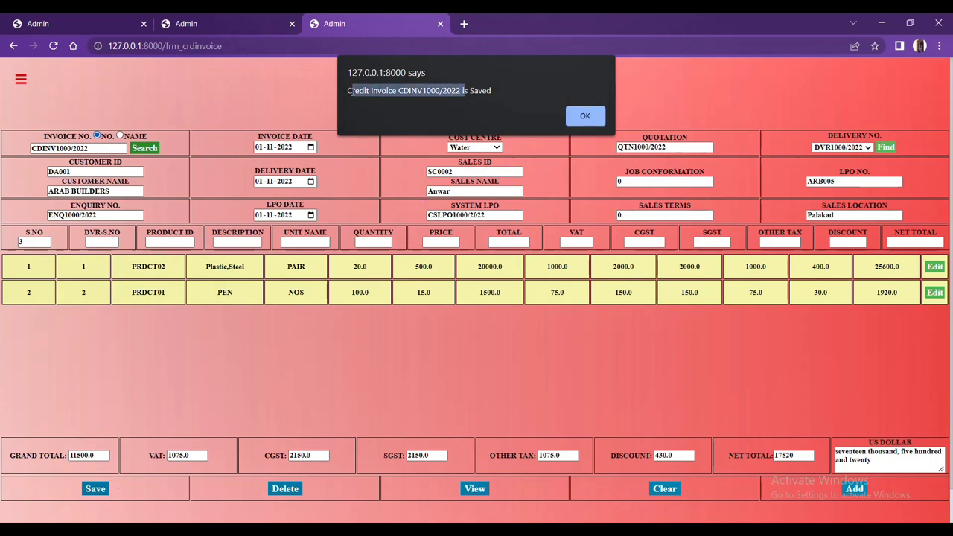
left_click(595, 116)
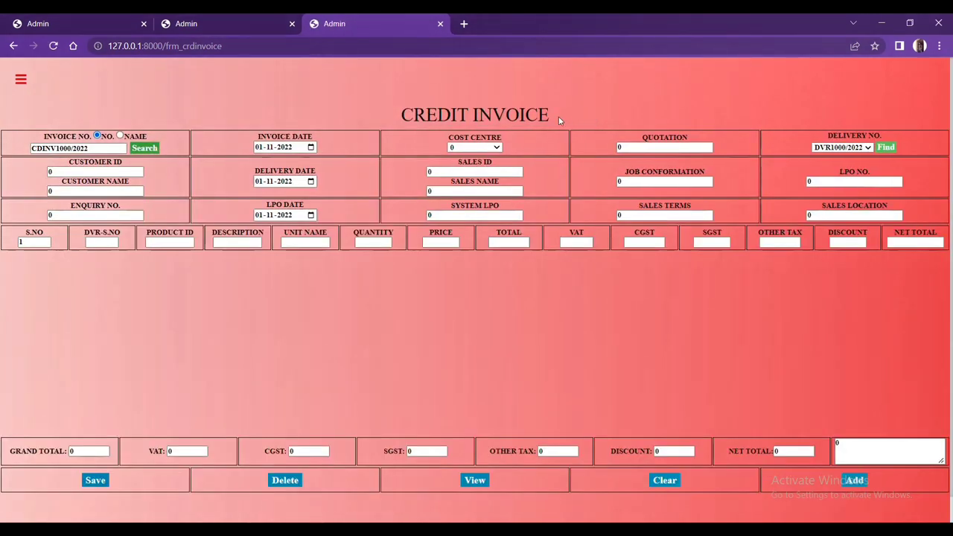
- Open the Invoice Report from the Reports menu in a new browser tab
left_click(24, 84)
scroll(75, 239, "down", 1)
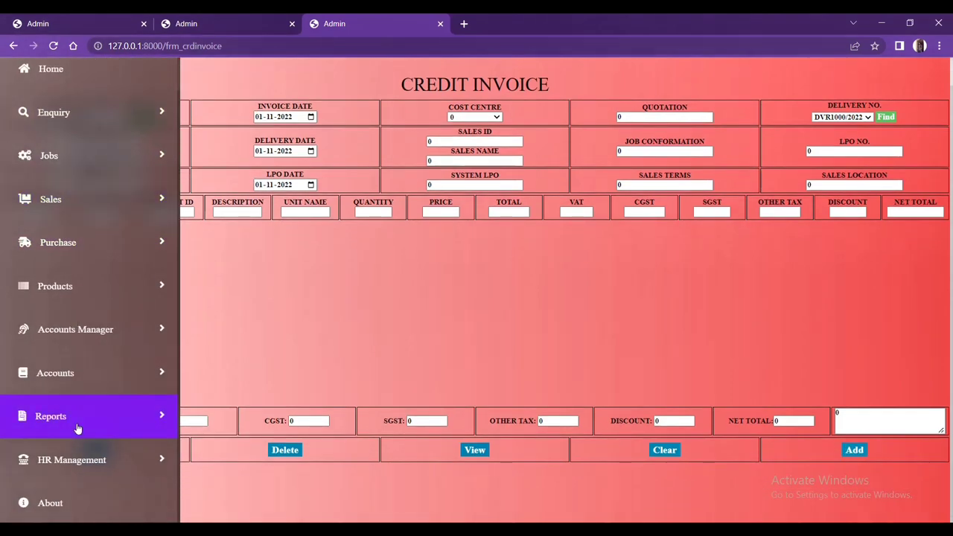
left_click(77, 429)
scroll(78, 417, "down", 3)
scroll(81, 409, "down", 1)
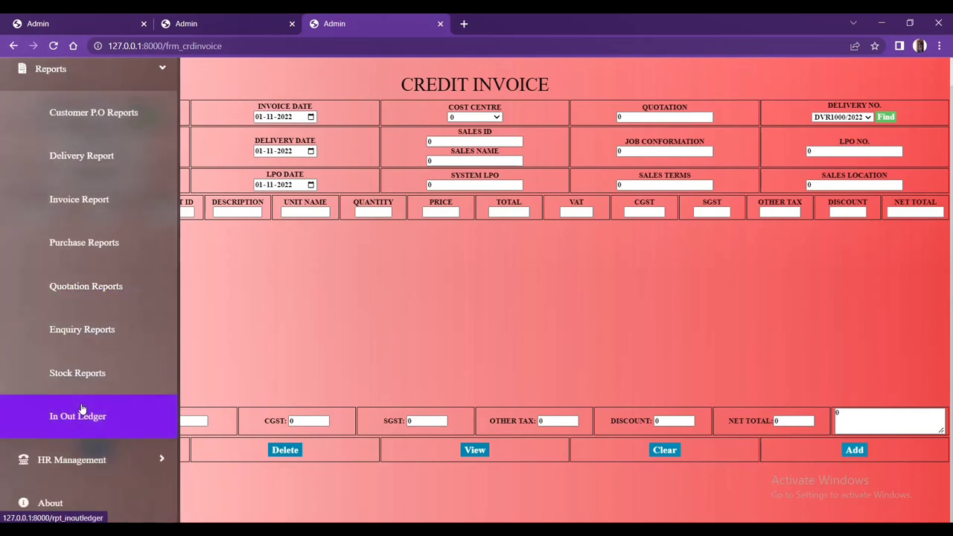
right_click(93, 212)
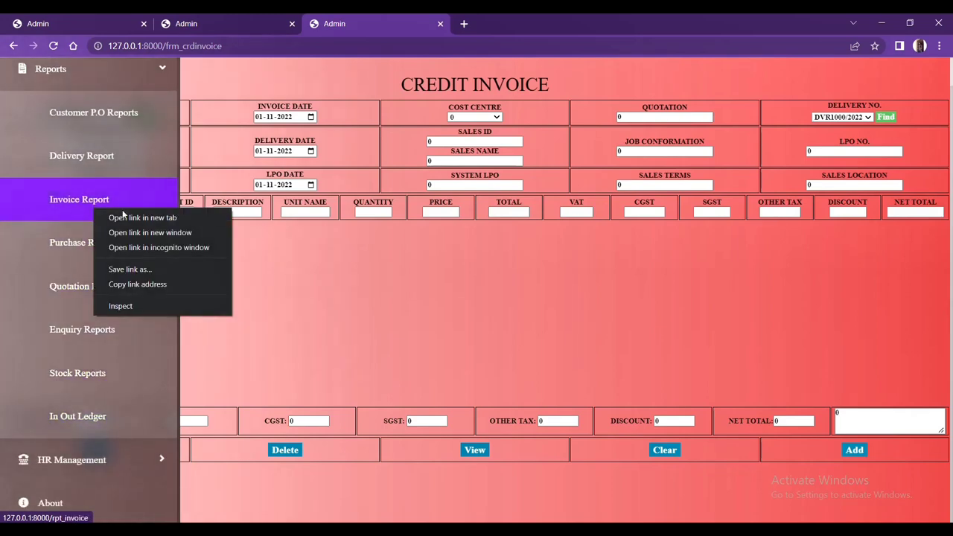
left_click(135, 215)
left_click(497, 20)
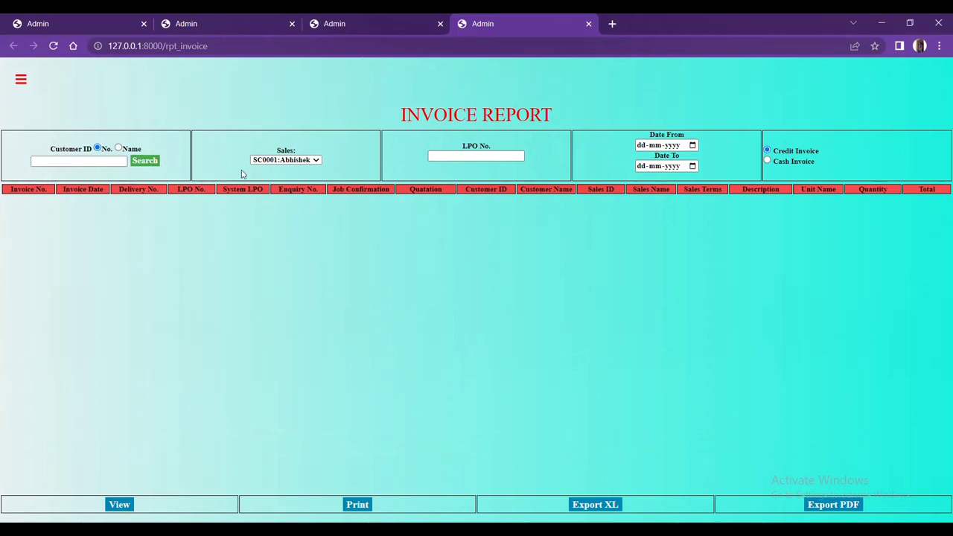
- Run the credit invoice report for dates 01-11-2022 to 01-11-2022
left_click(692, 146)
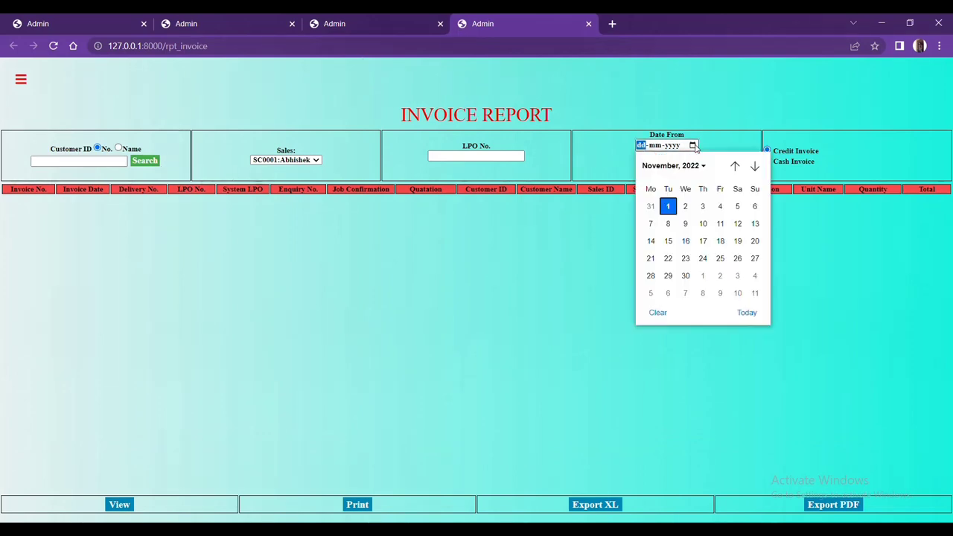
left_click(668, 208)
left_click(692, 166)
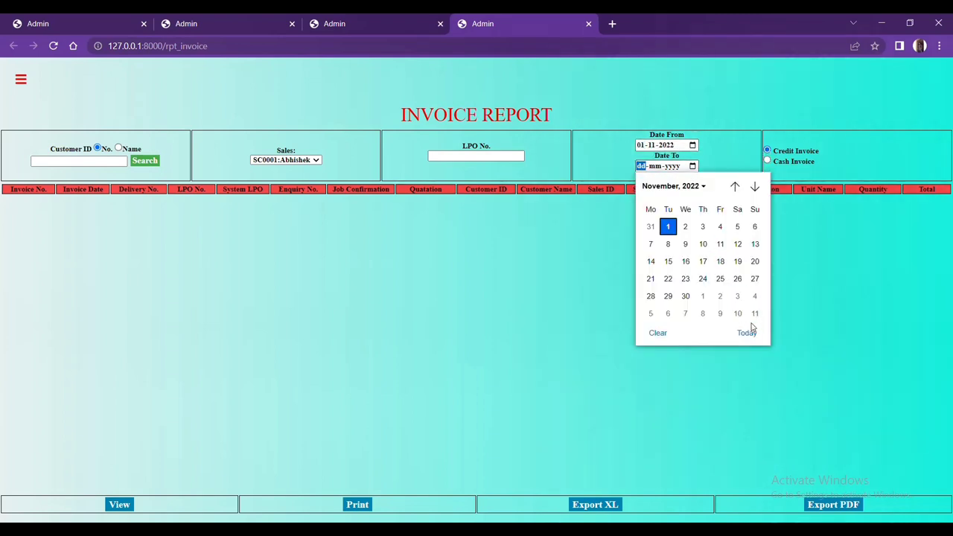
left_click(746, 332)
left_click(776, 150)
left_click(767, 151)
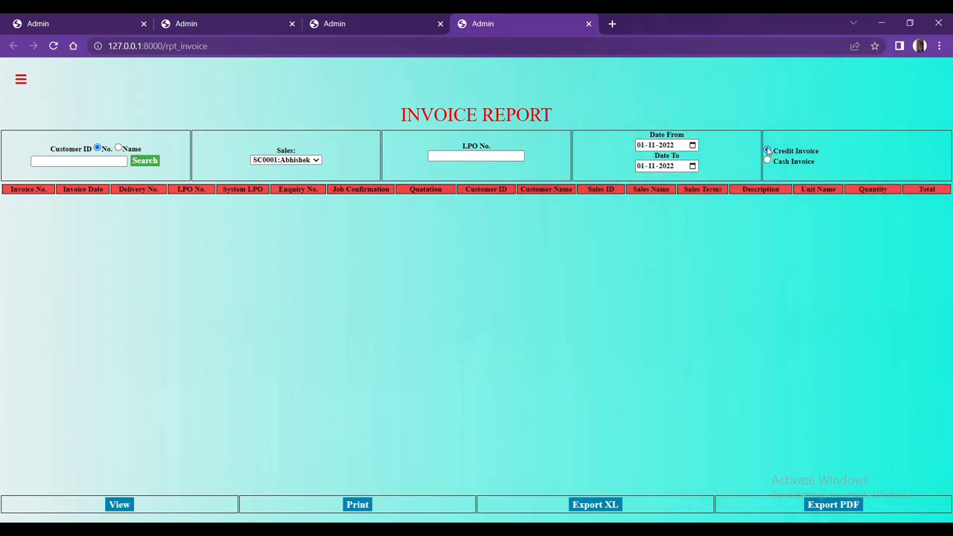
left_click(124, 512)
- Rerun the report for customer DA001, ALL salespeople, dates 01-11-2022 to 01-11-2022
left_click(74, 165)
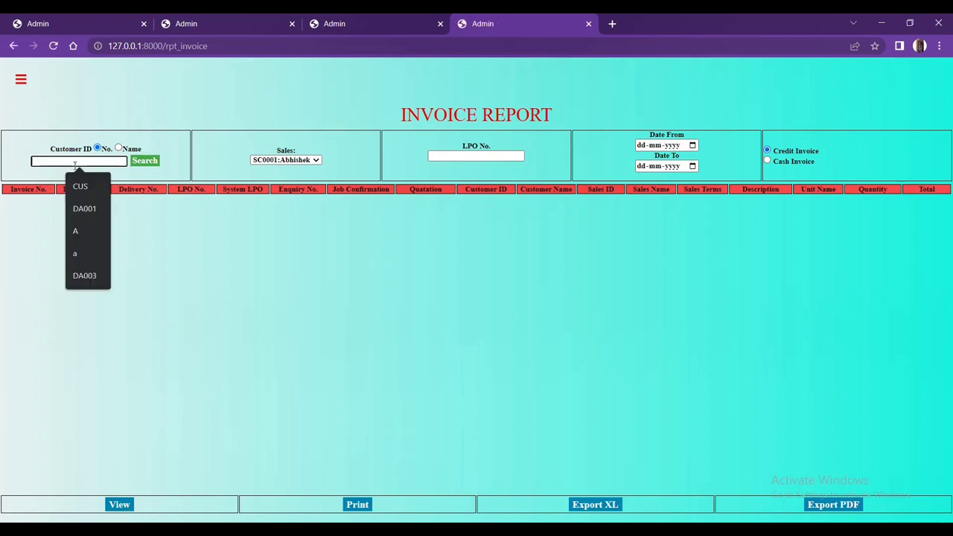
left_click(91, 208)
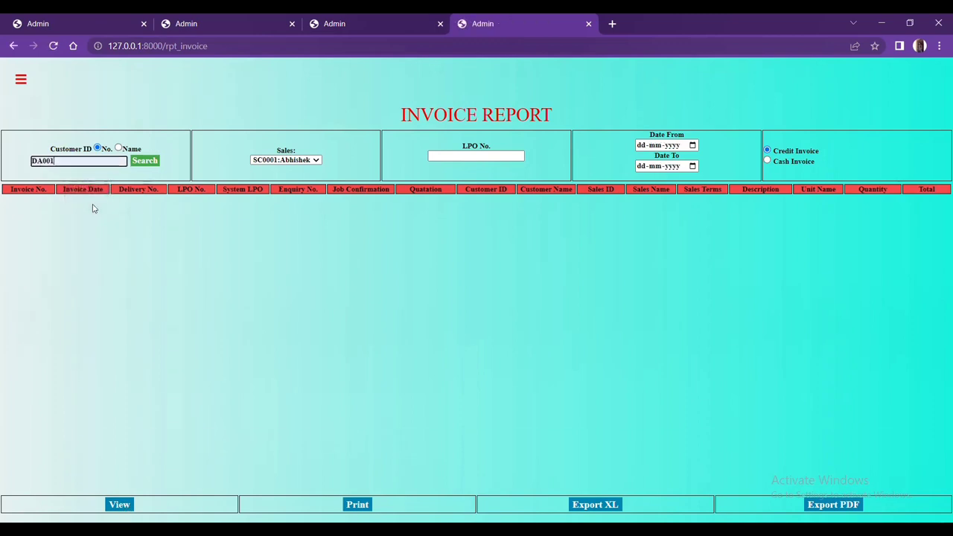
left_click(299, 162)
left_click(293, 218)
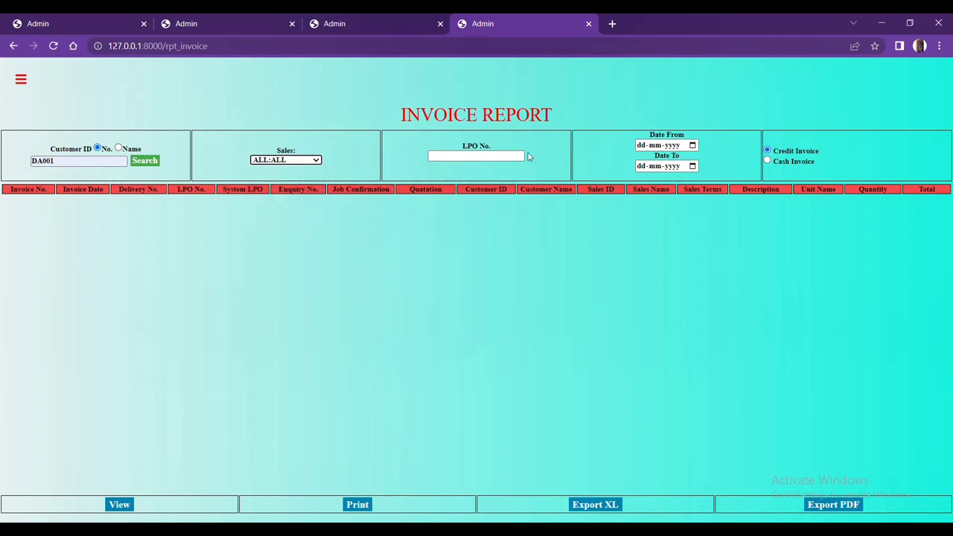
left_click(692, 145)
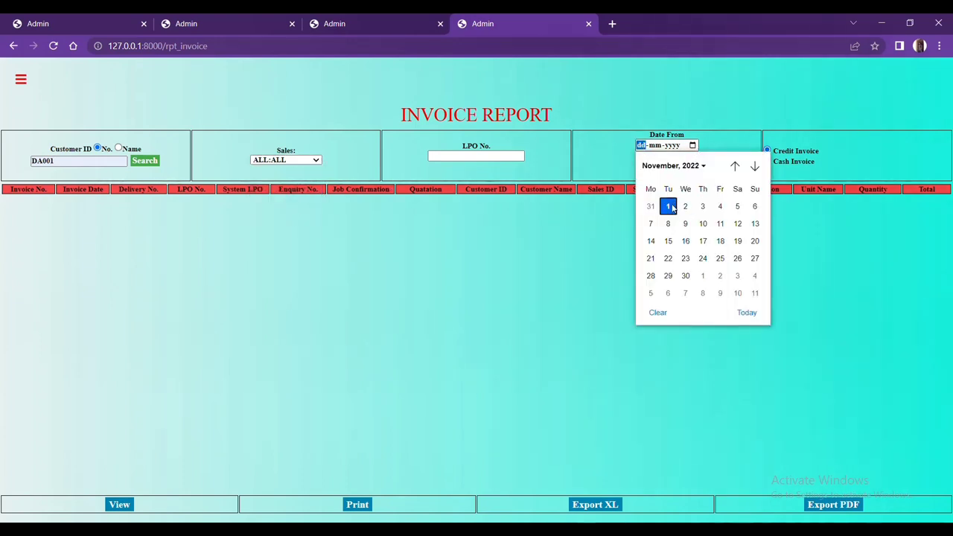
left_click(669, 206)
left_click(692, 165)
left_click(747, 312)
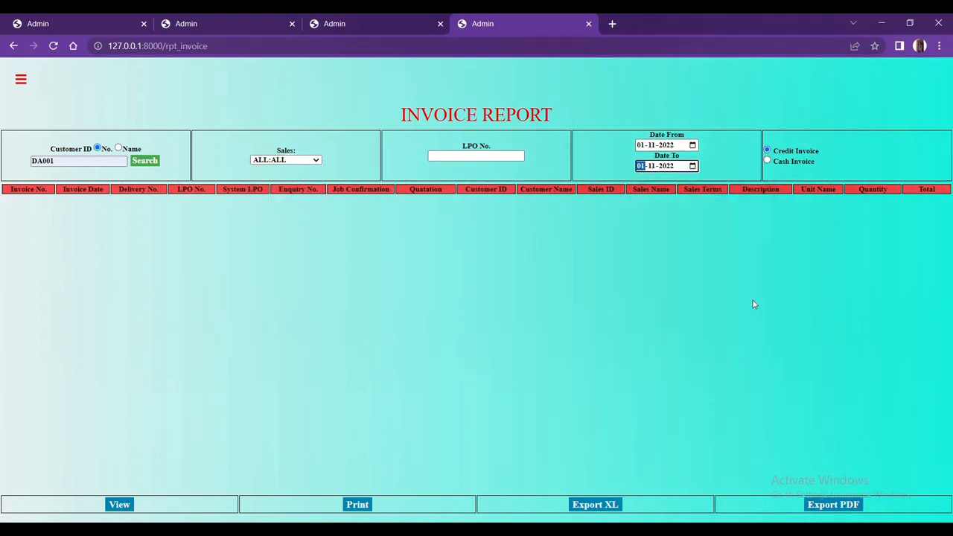
left_click(767, 151)
left_click(120, 505)
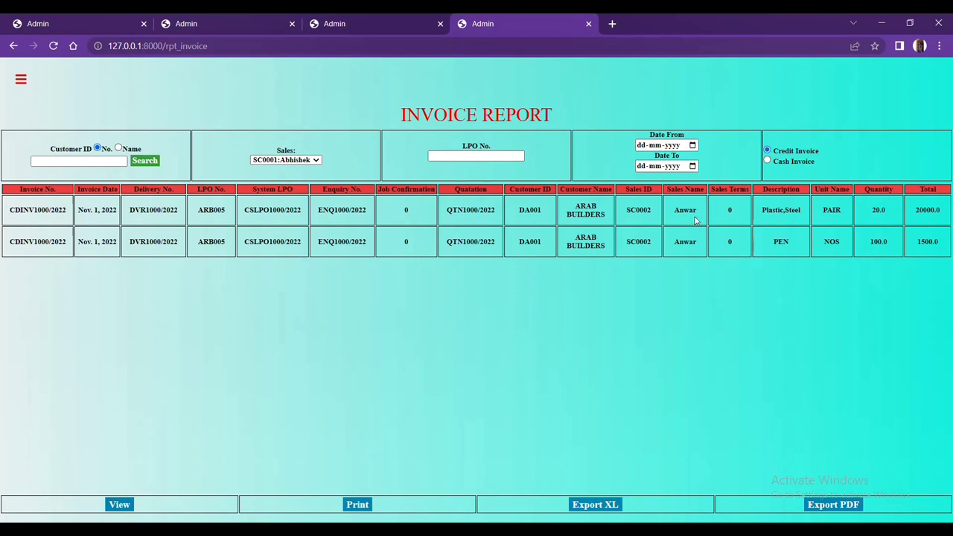
- Check both CDINV1000/2022 rows and customer ID DA001 in the report results
double_click(8, 211)
double_click(17, 237)
left_click(303, 256)
left_click(544, 244)
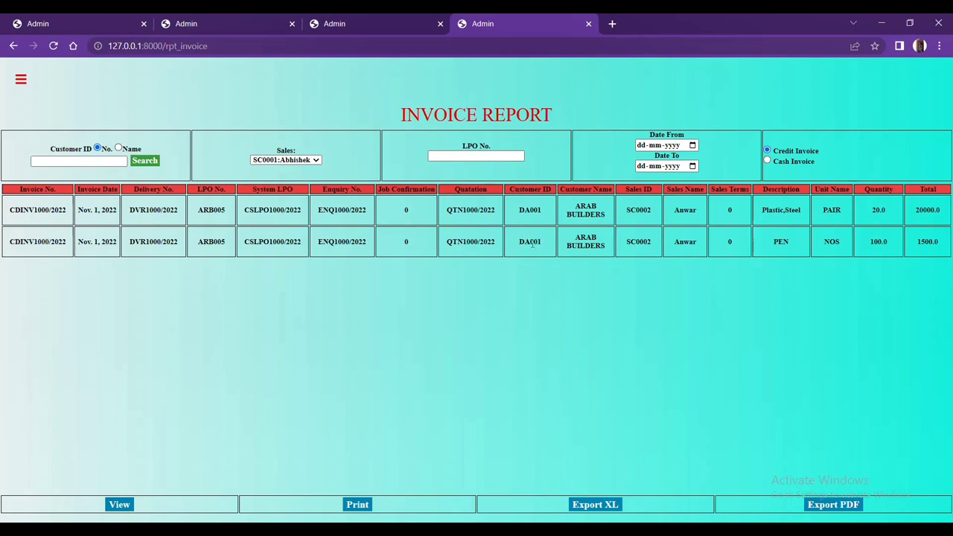